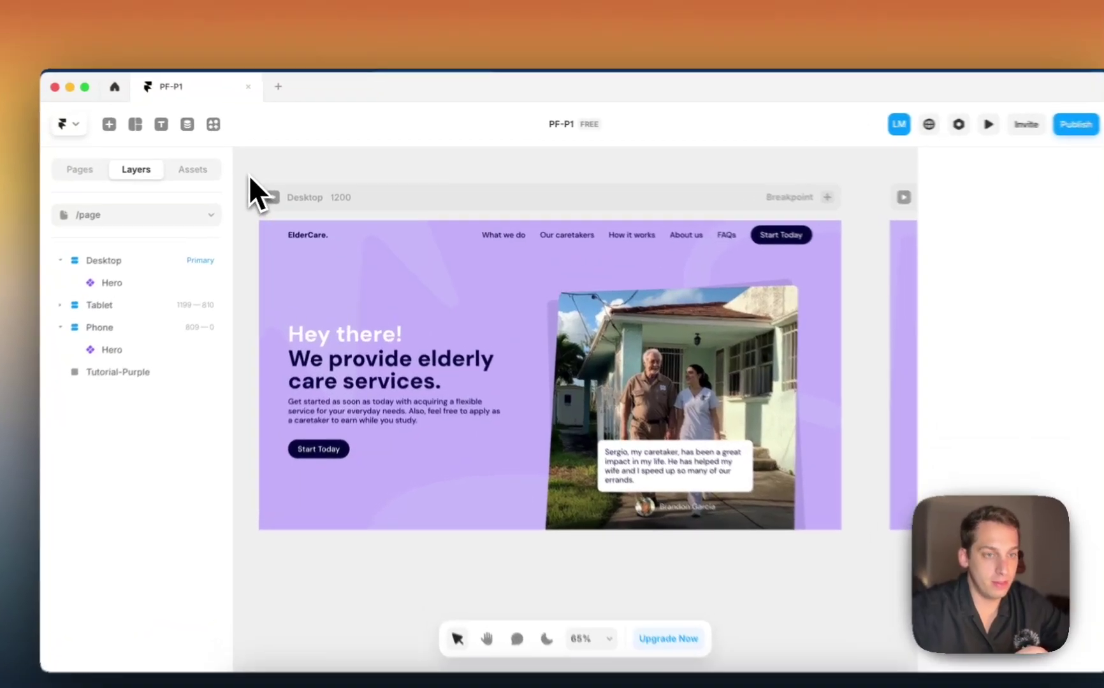
Look over the ElderCare Desktop Hero in Framer, then switch to the Contra profile in Chrome.
drag(260, 170, 704, 313)
click(370, 187)
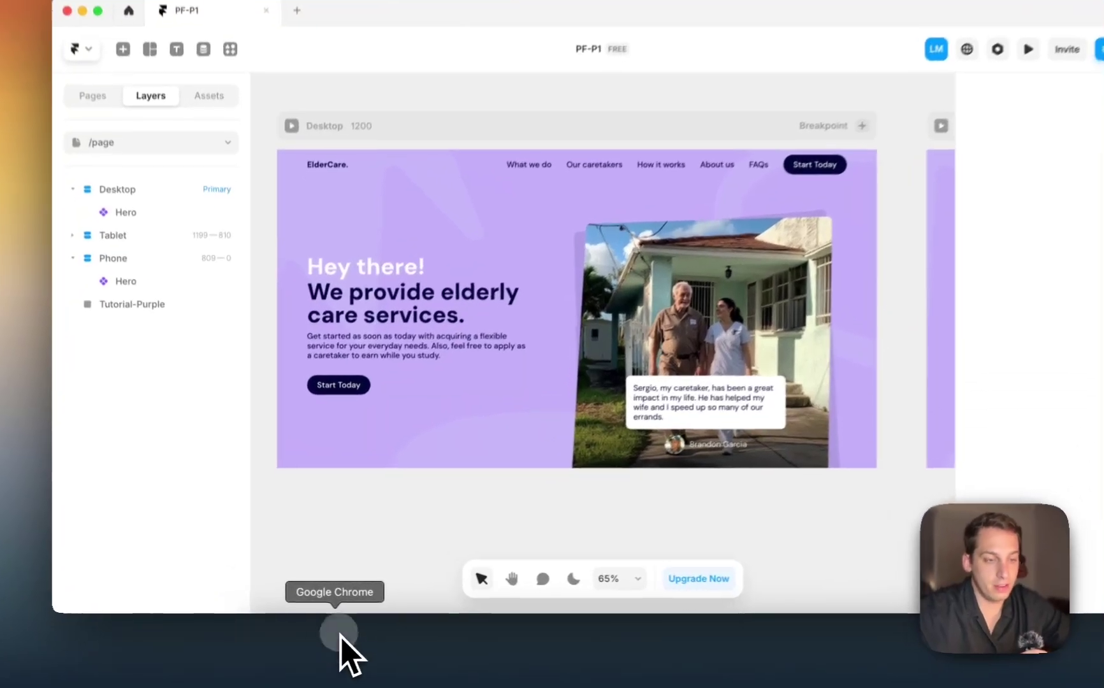
click(344, 650)
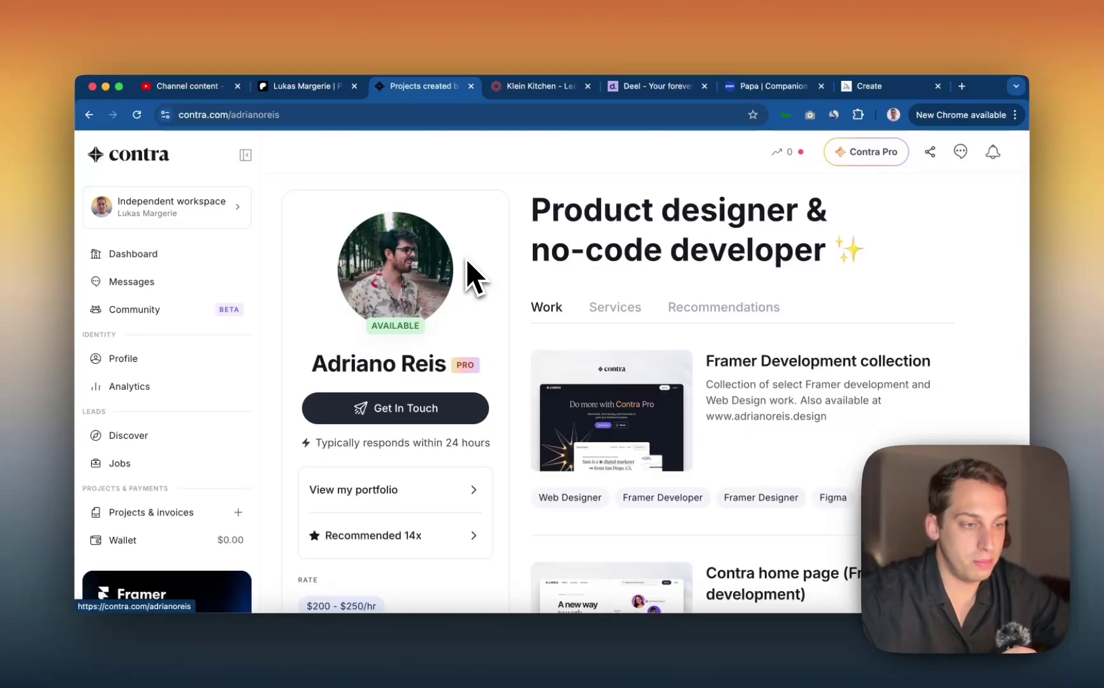
Browse the Klein Kitchen landing page and return to its 'Shop. Cook. Clean. Repeat.' hero.
scroll(552, 343, down, 10)
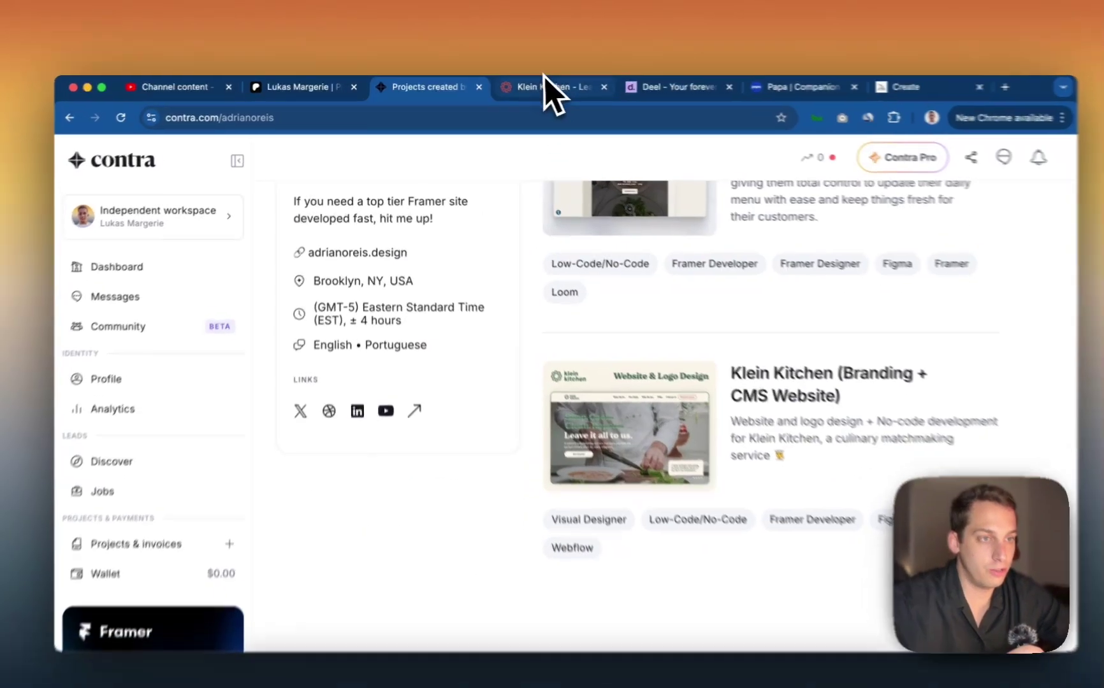
click(545, 79)
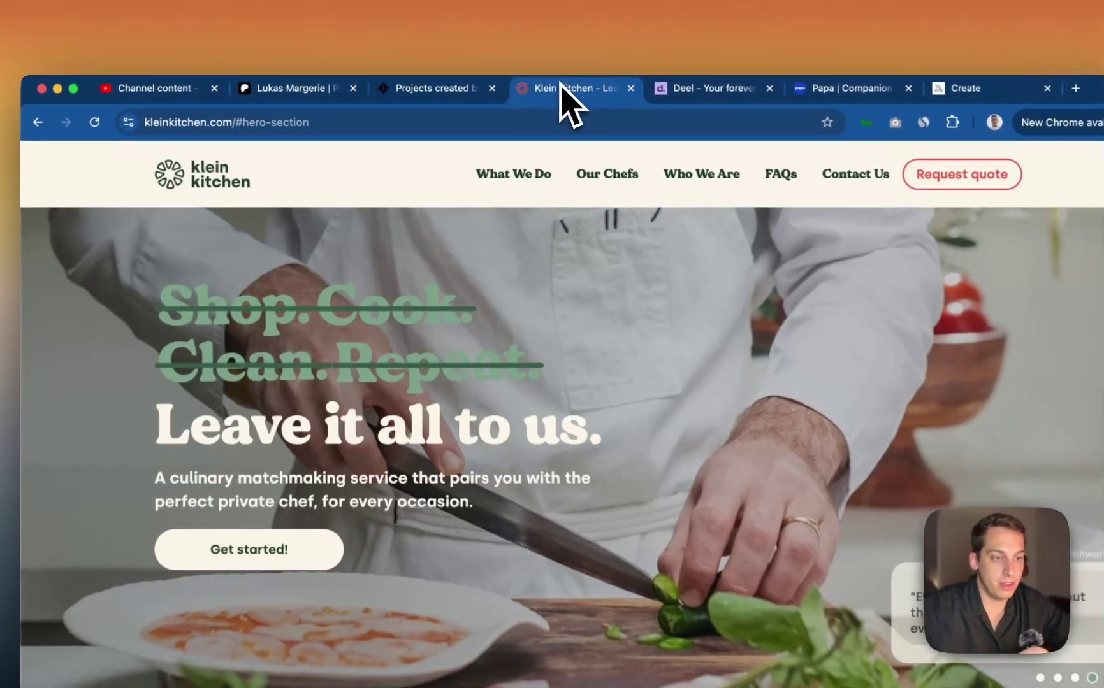
scroll(395, 382, down, 3)
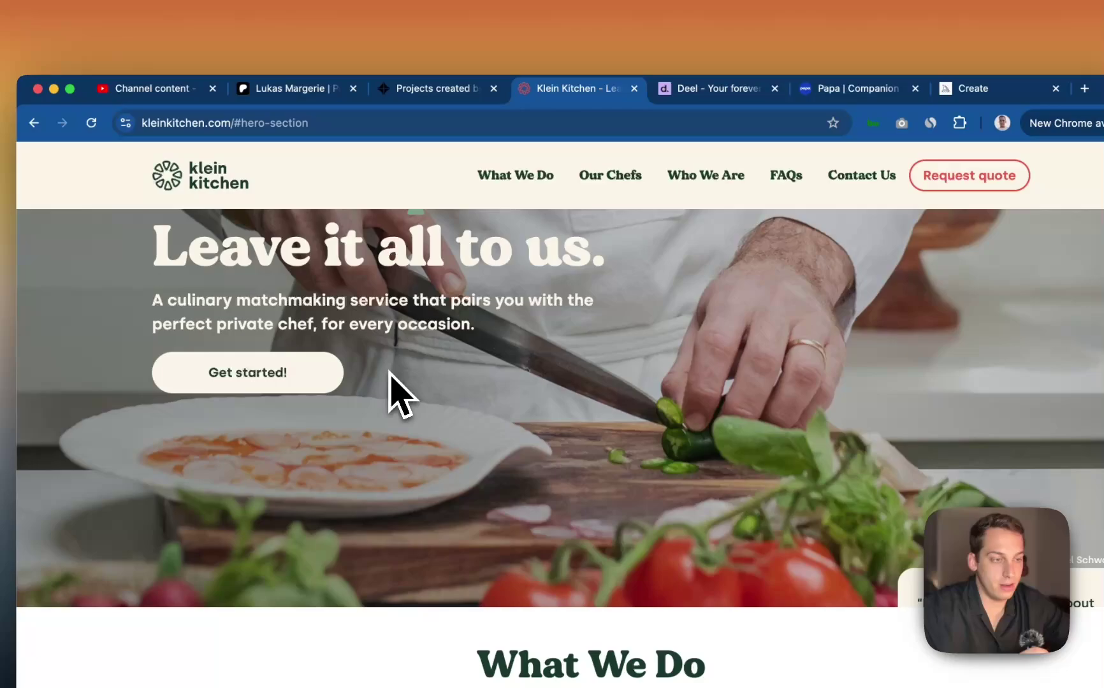
scroll(390, 375, down, 15)
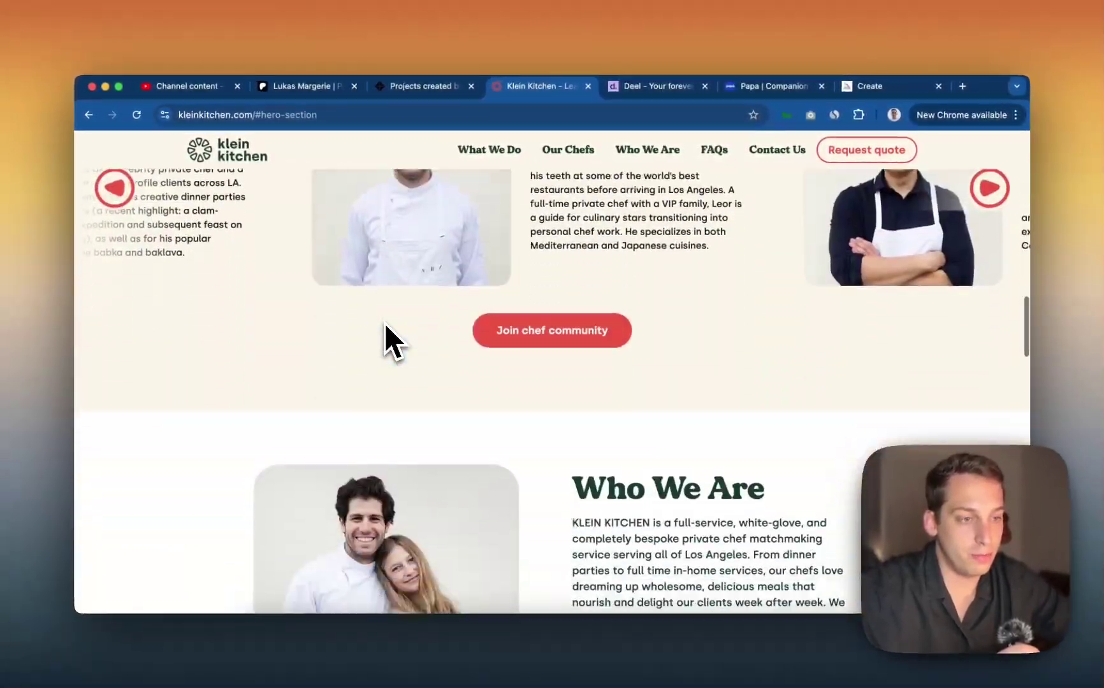
scroll(385, 323, down, 20)
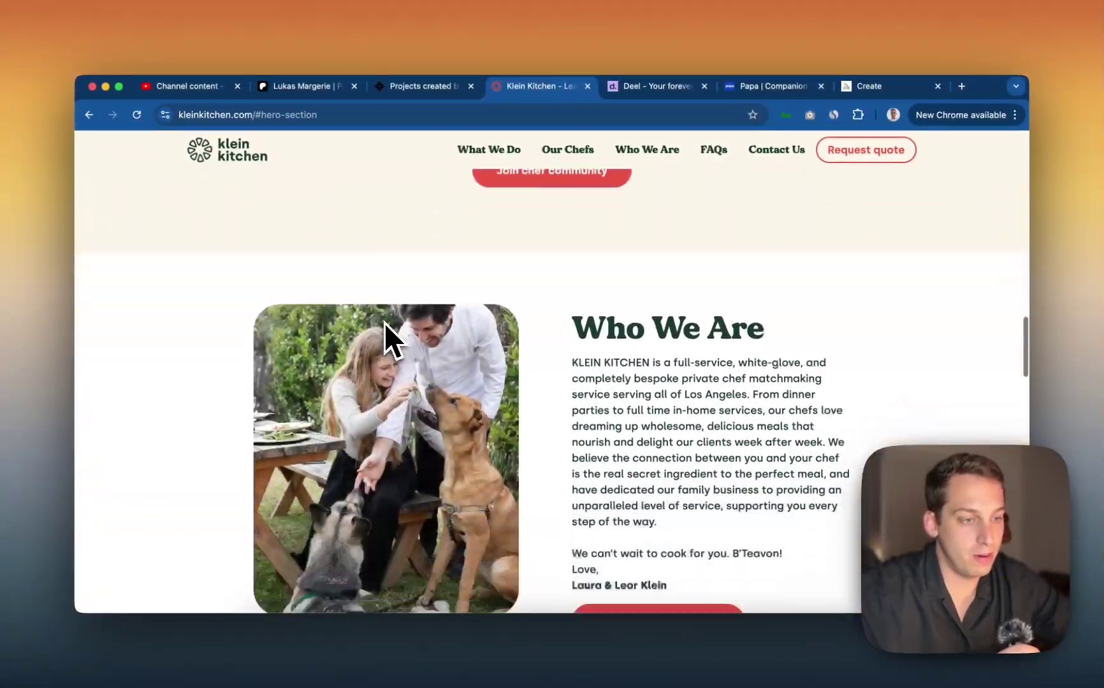
scroll(384, 322, down, 5)
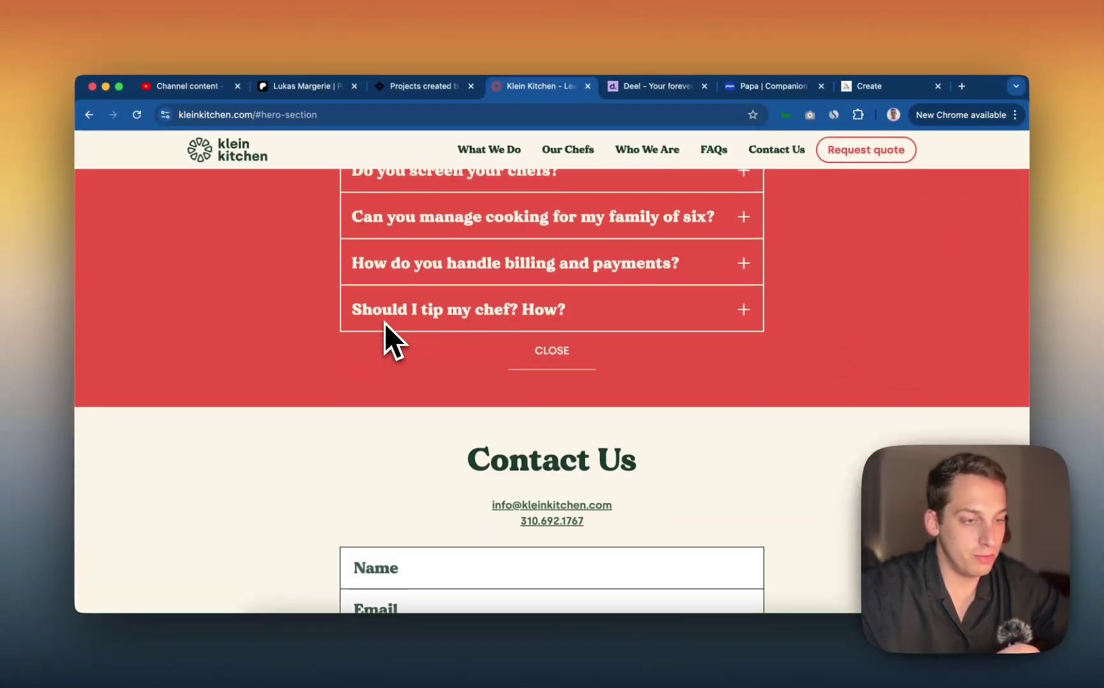
scroll(384, 322, up, 20)
scroll(385, 323, up, 8)
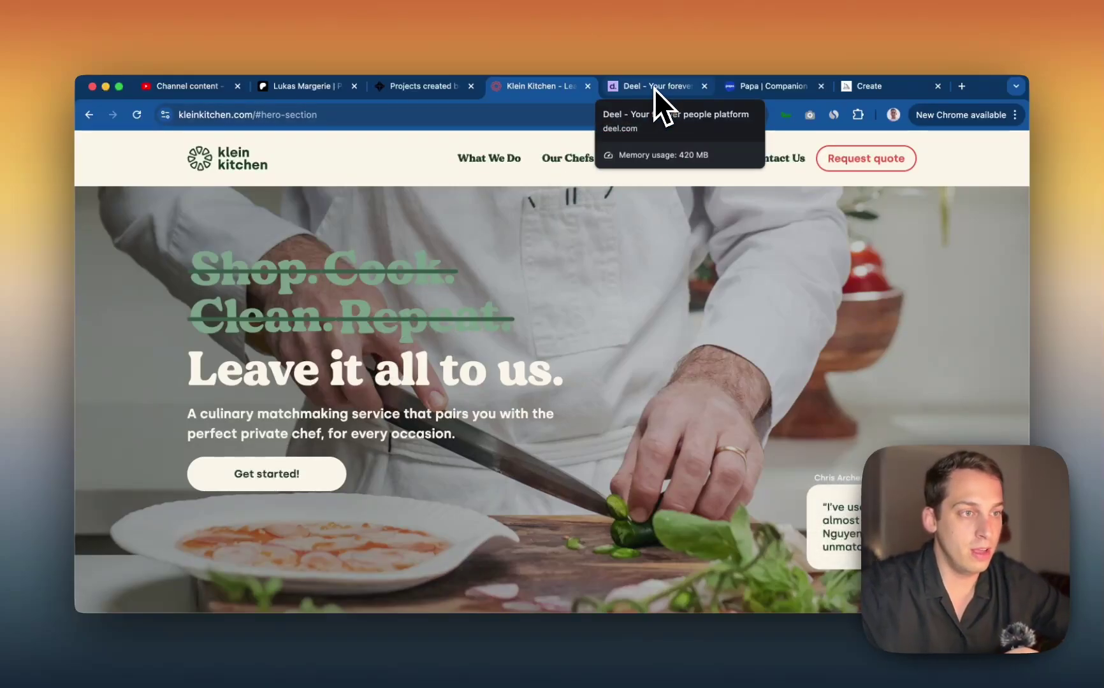
click(749, 89)
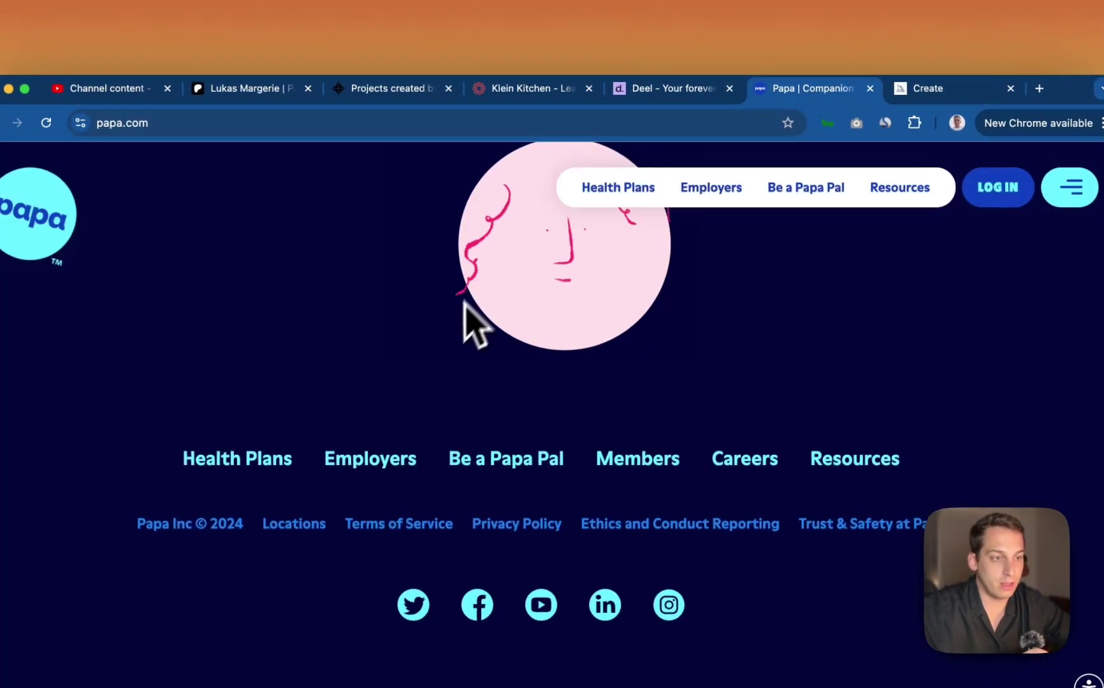
scroll(390, 360, up, 15)
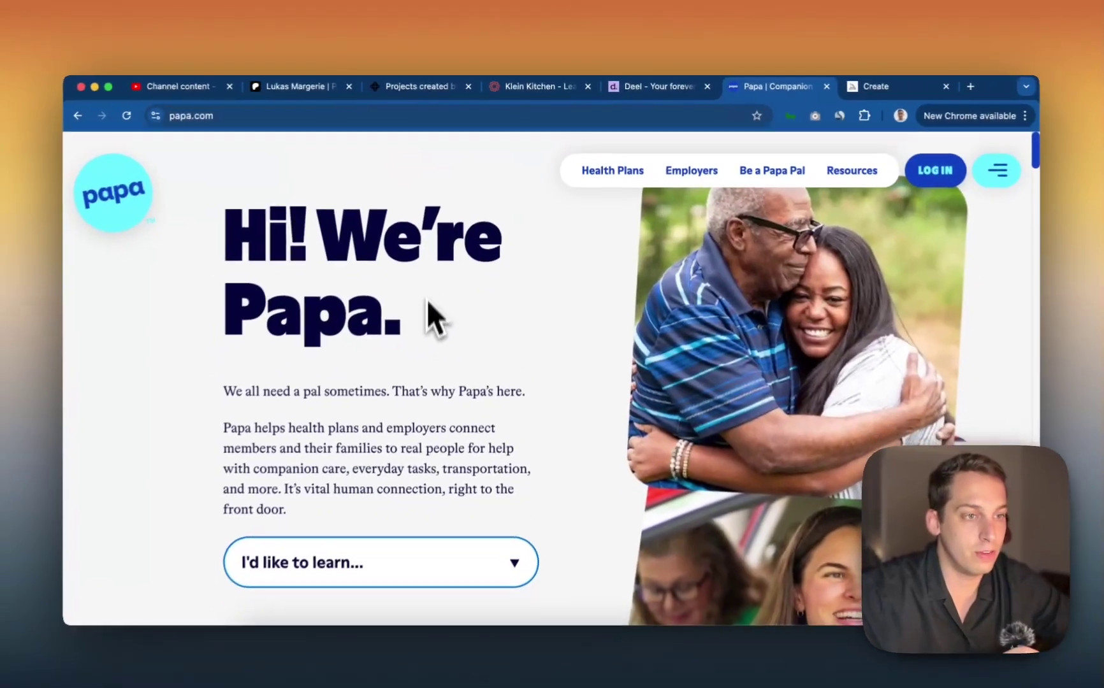
scroll(474, 340, down, 10)
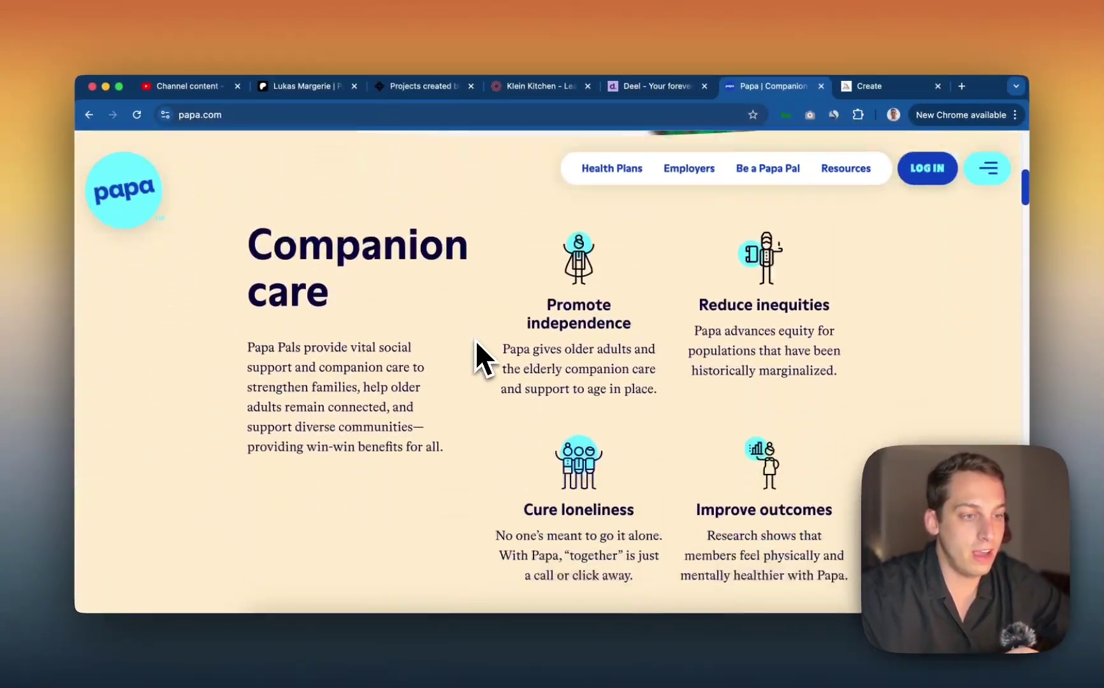
scroll(440, 373, down, 10)
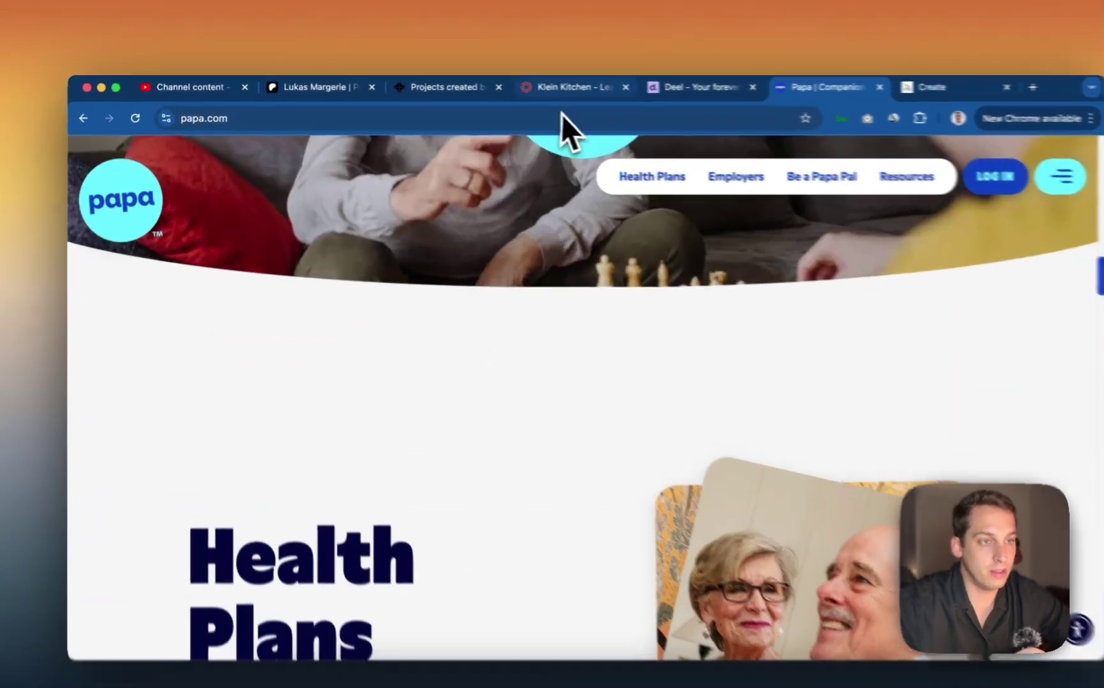
click(528, 87)
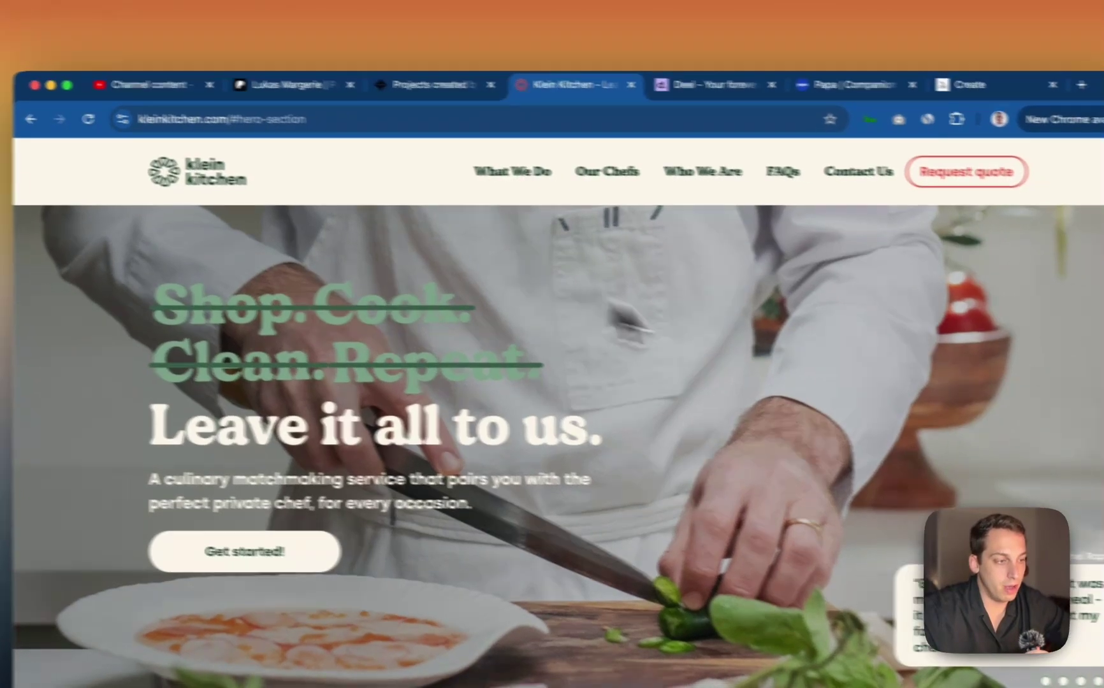
scroll(739, 357, down, 6)
scroll(714, 306, up, 1)
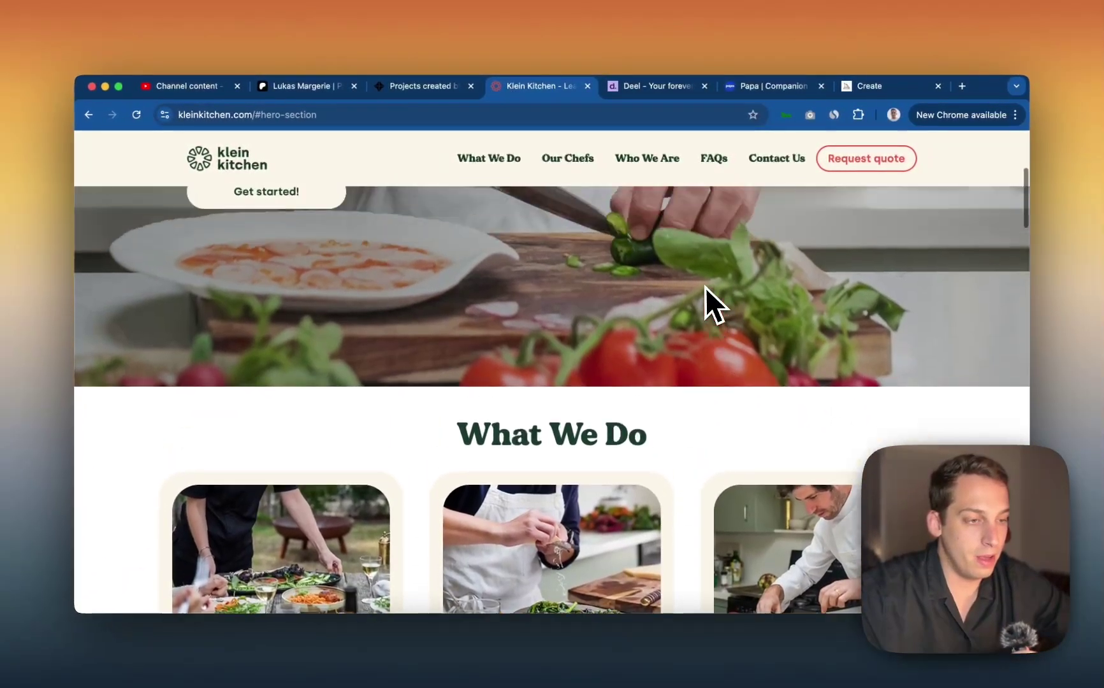
scroll(705, 288, up, 5)
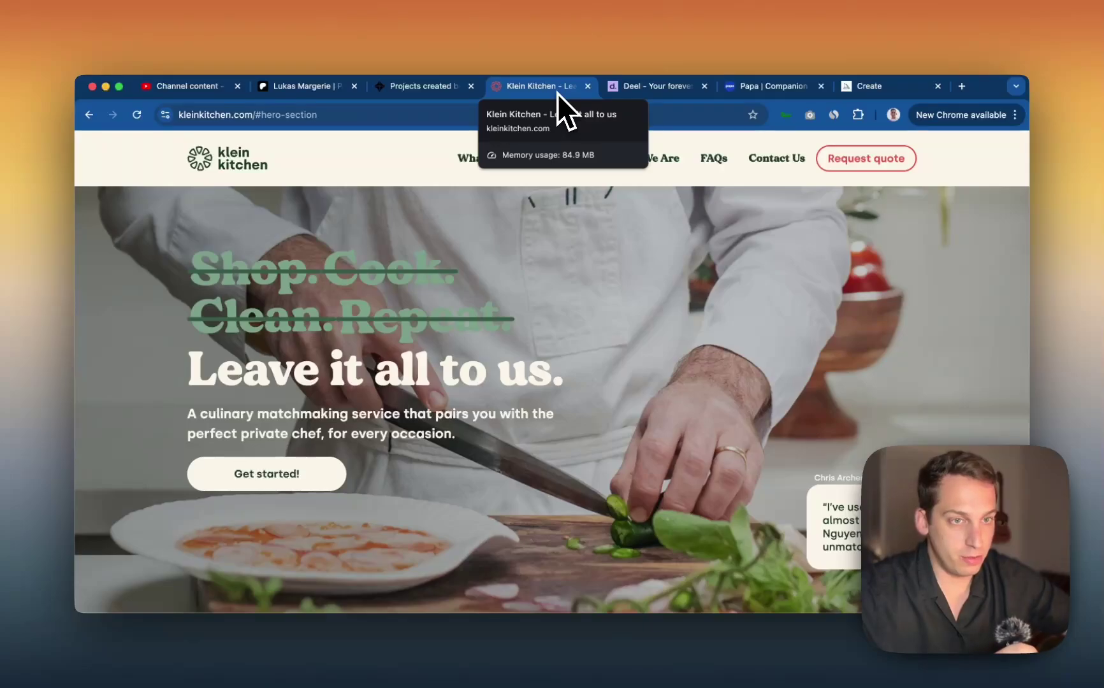
scroll(411, 331, down, 5)
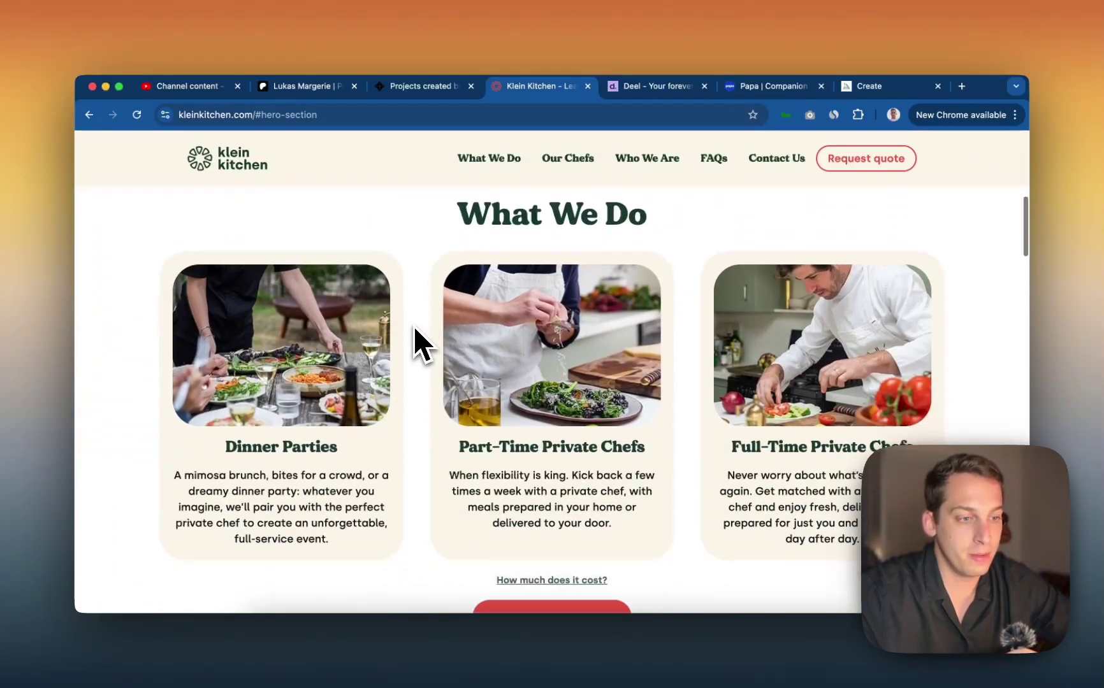
scroll(414, 326, down, 20)
scroll(414, 326, up, 12)
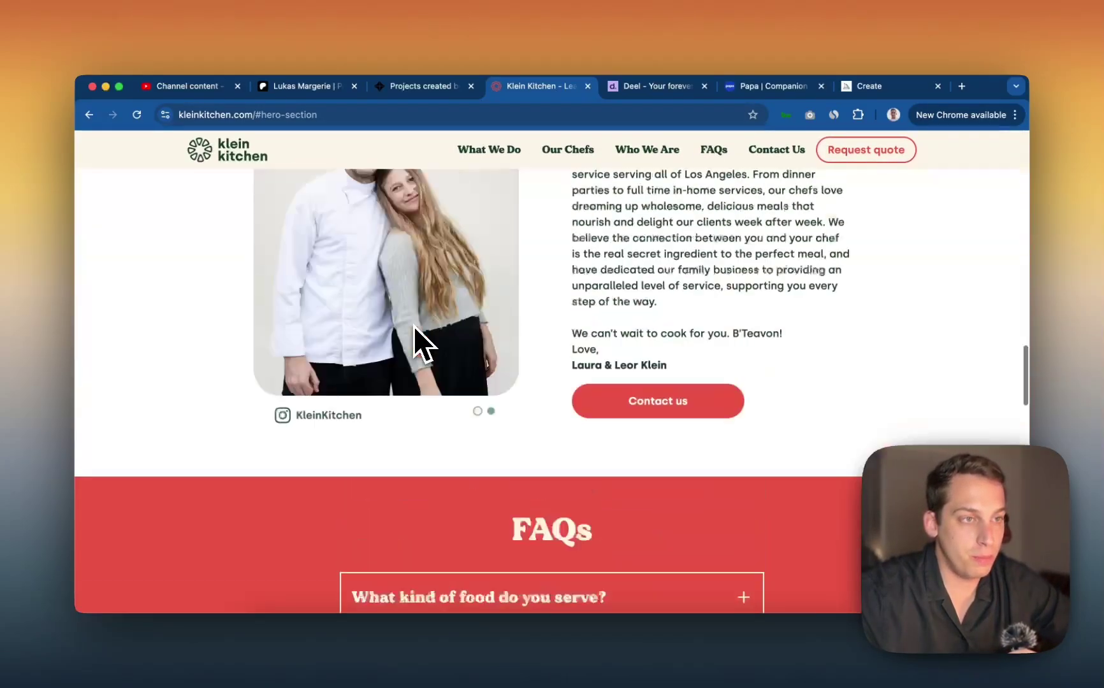
scroll(414, 326, up, 15)
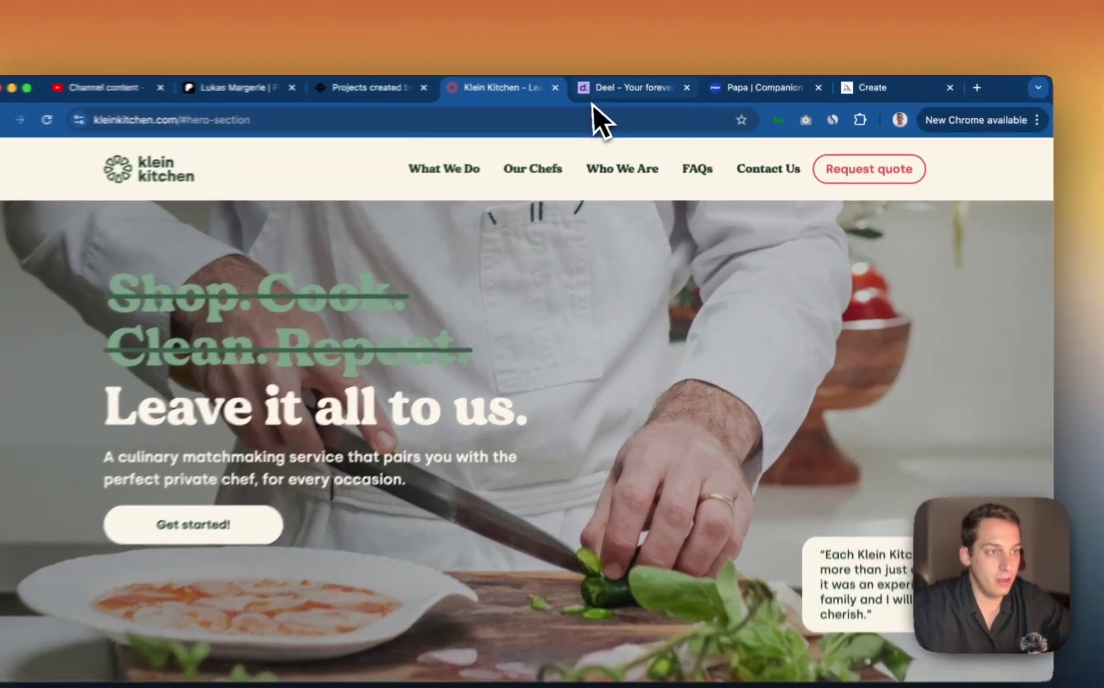
Close developer tools and scroll through Deel's 'Scale globally with velocity and ease' hero.
click(618, 87)
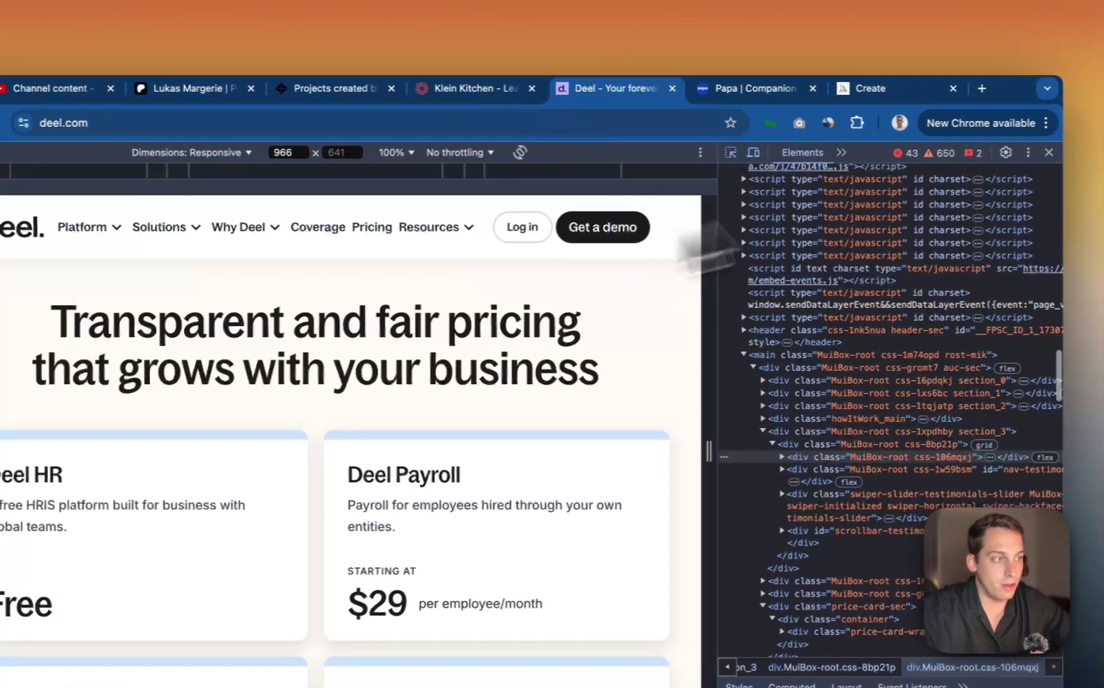
click(1049, 152)
scroll(628, 331, up, 10)
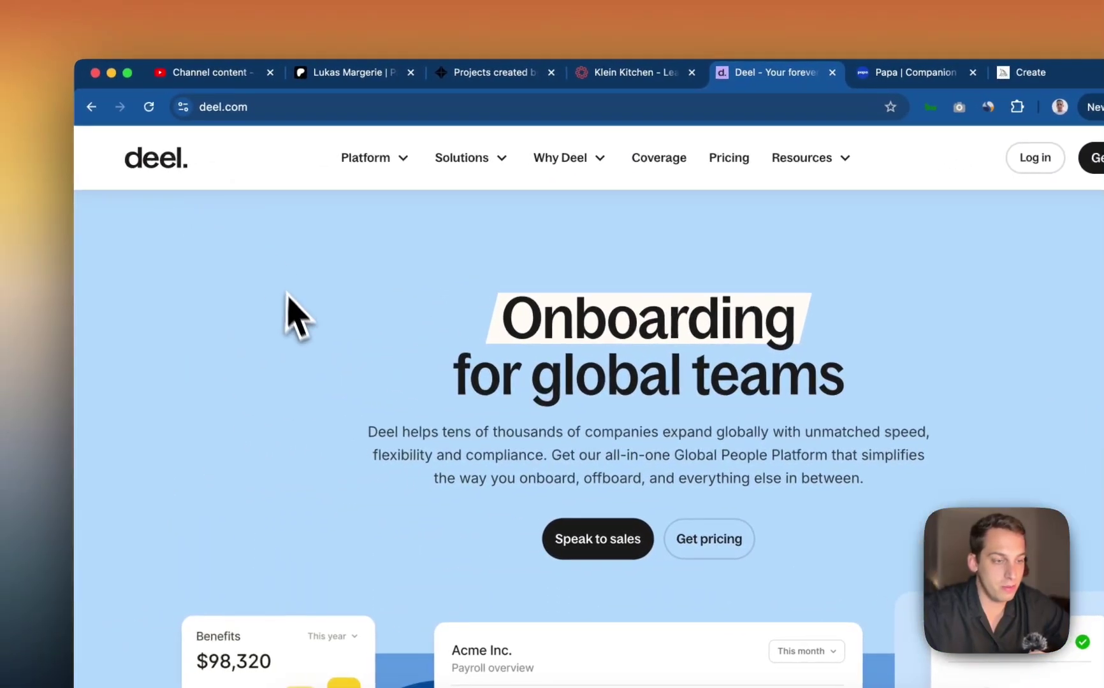
scroll(297, 317, down, 10)
scroll(228, 392, up, 10)
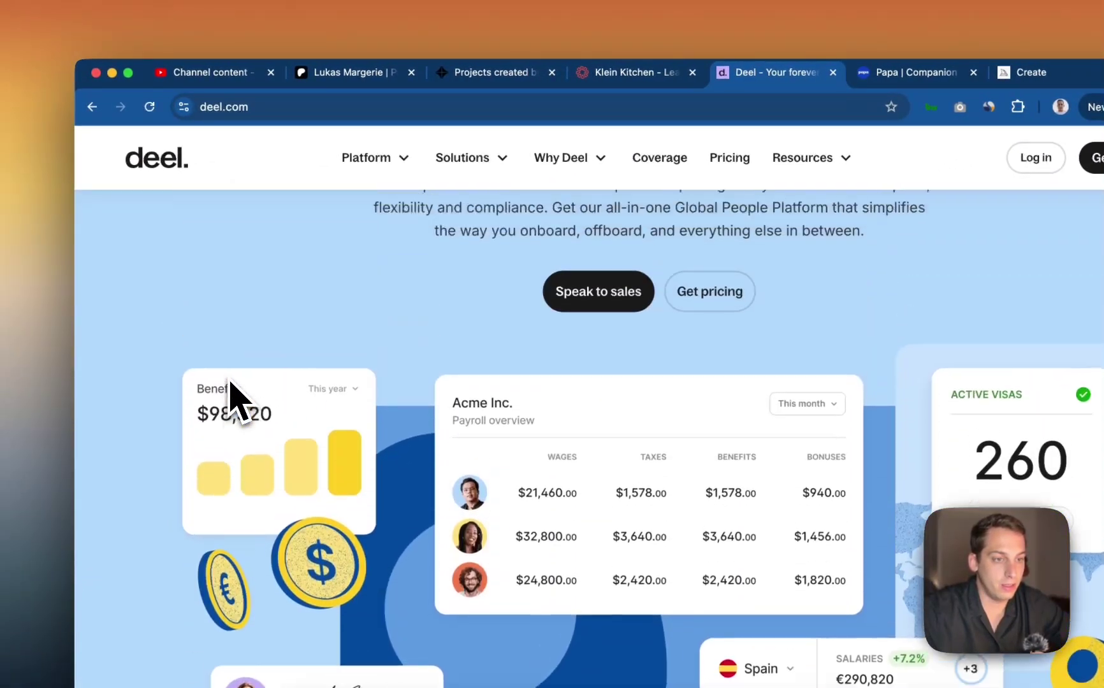
scroll(232, 395, down, 15)
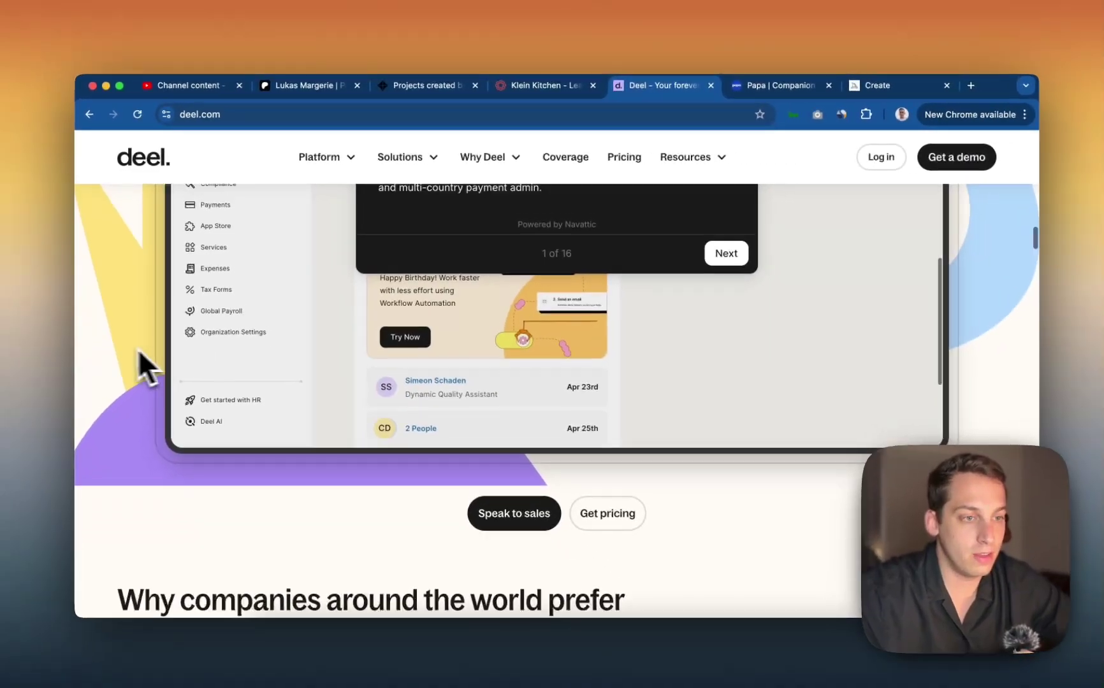
scroll(148, 409, up, 10)
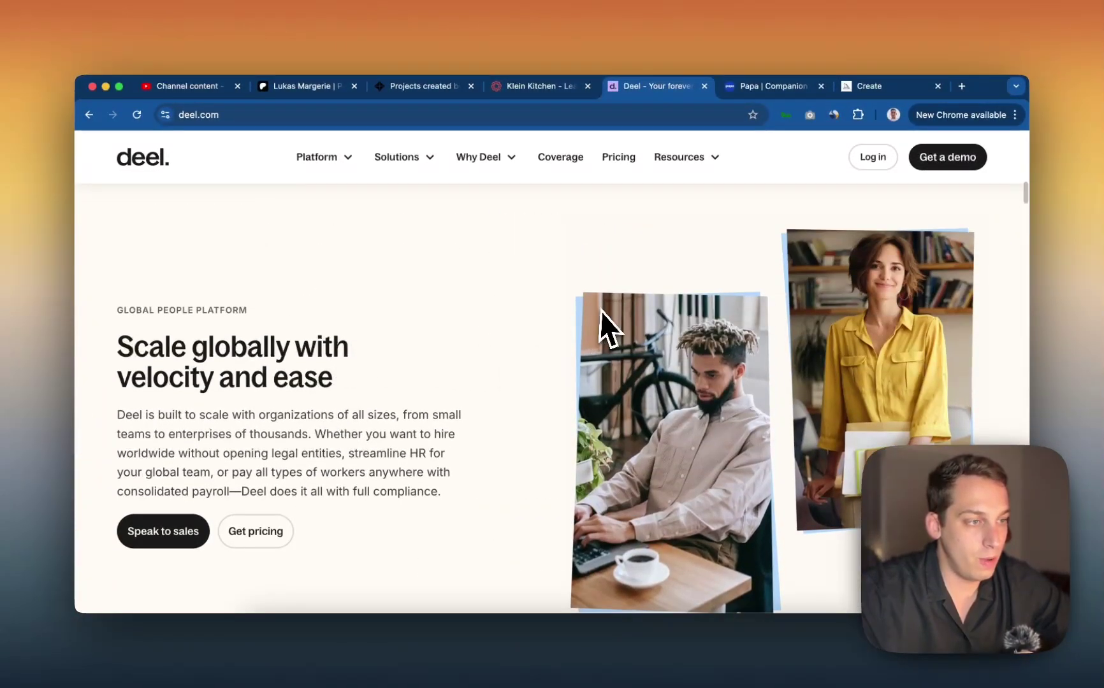
scroll(582, 411, down, 5)
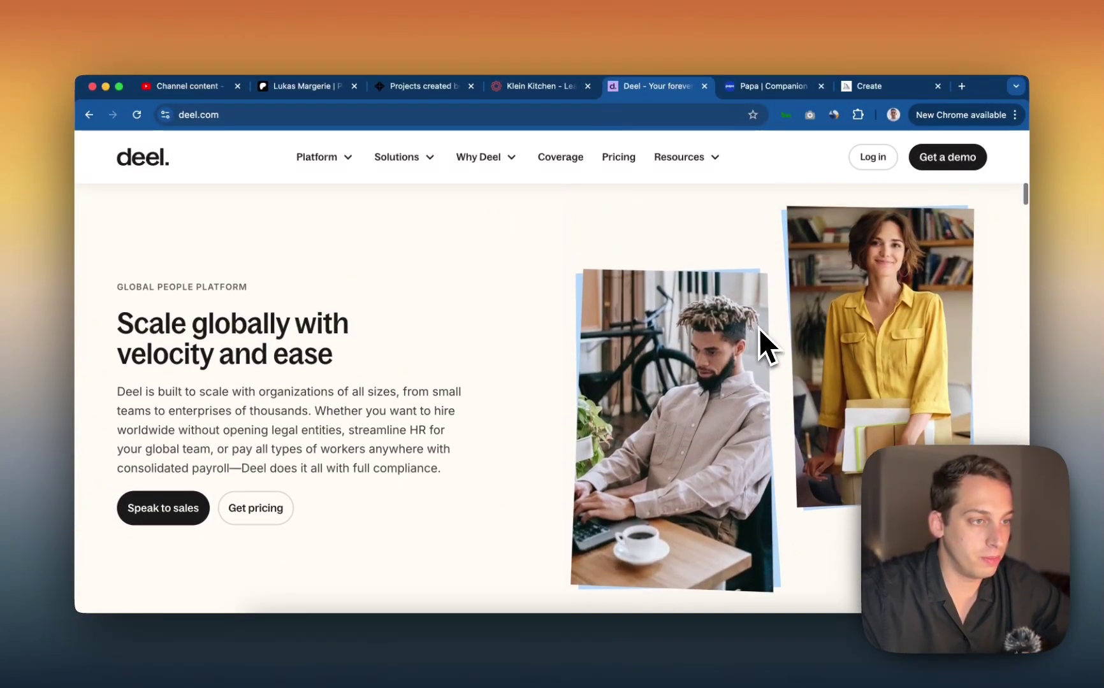
scroll(758, 325, up, 5)
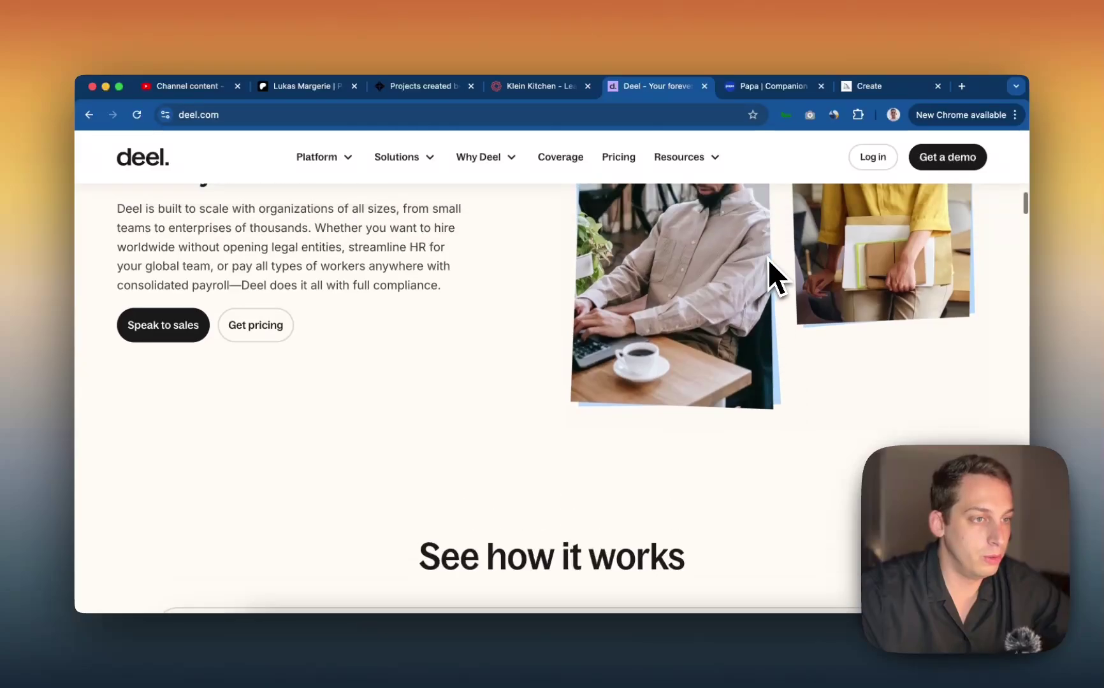
Go back to the Papa site and look over its Companion care section.
click(771, 86)
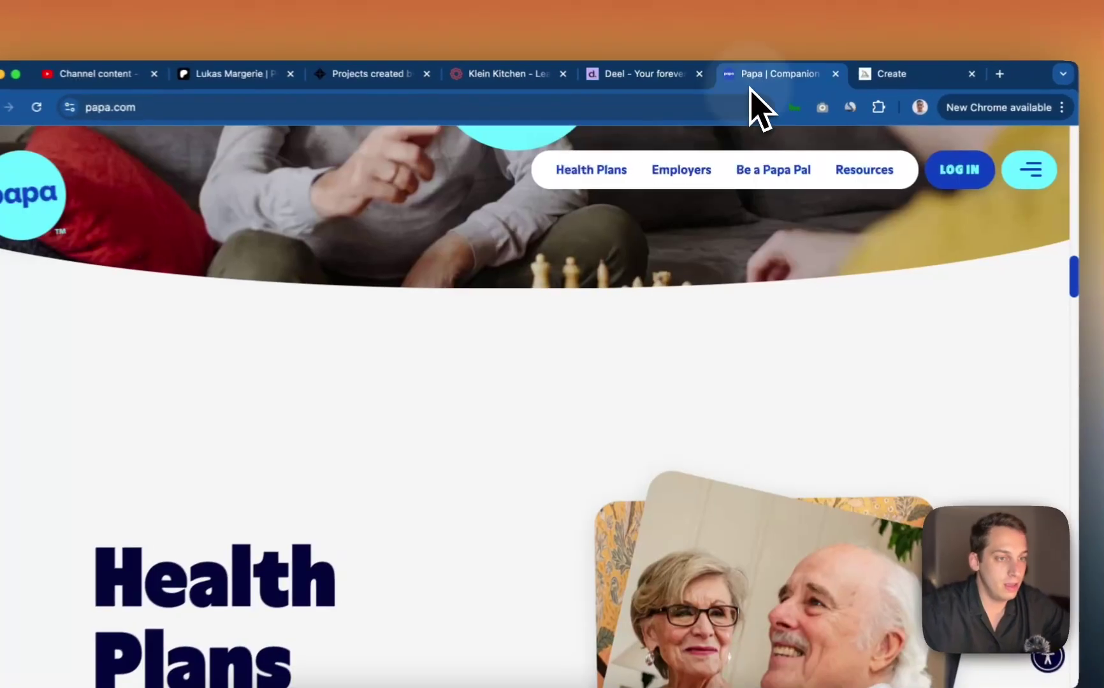
scroll(542, 410, up, 10)
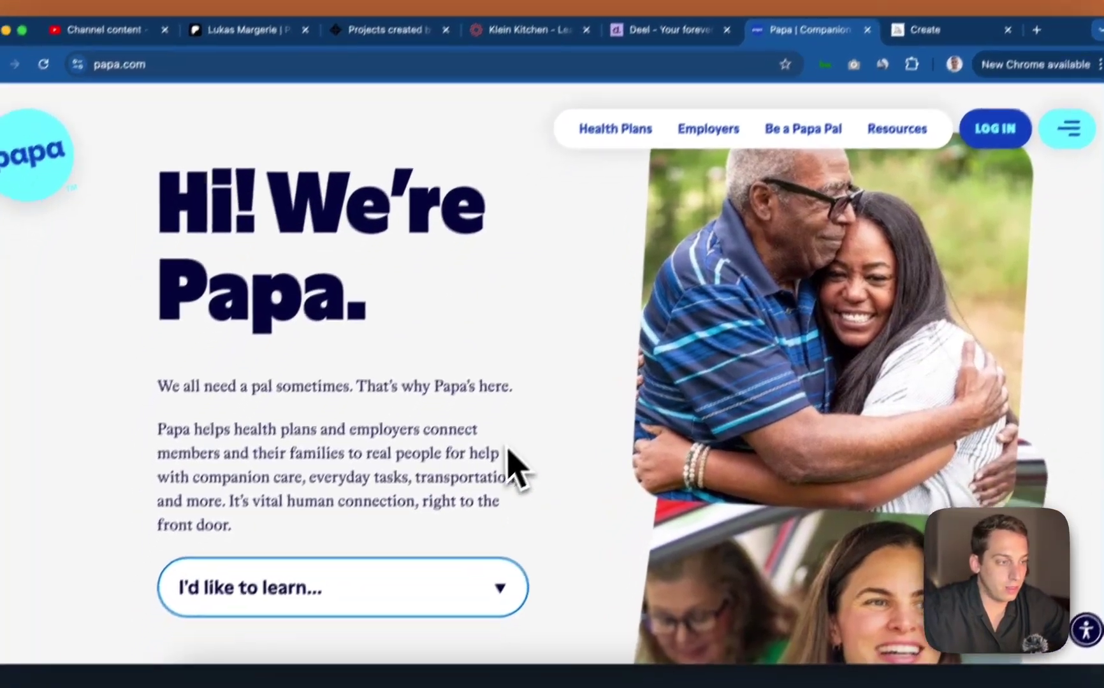
scroll(510, 450, down, 8)
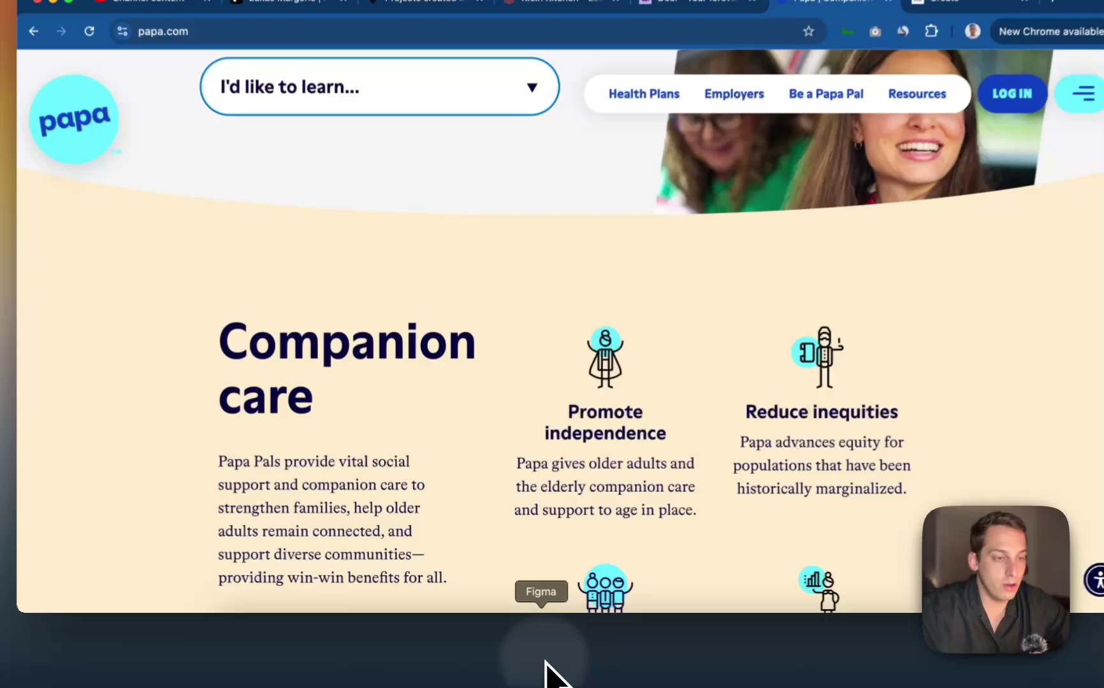
click(532, 615)
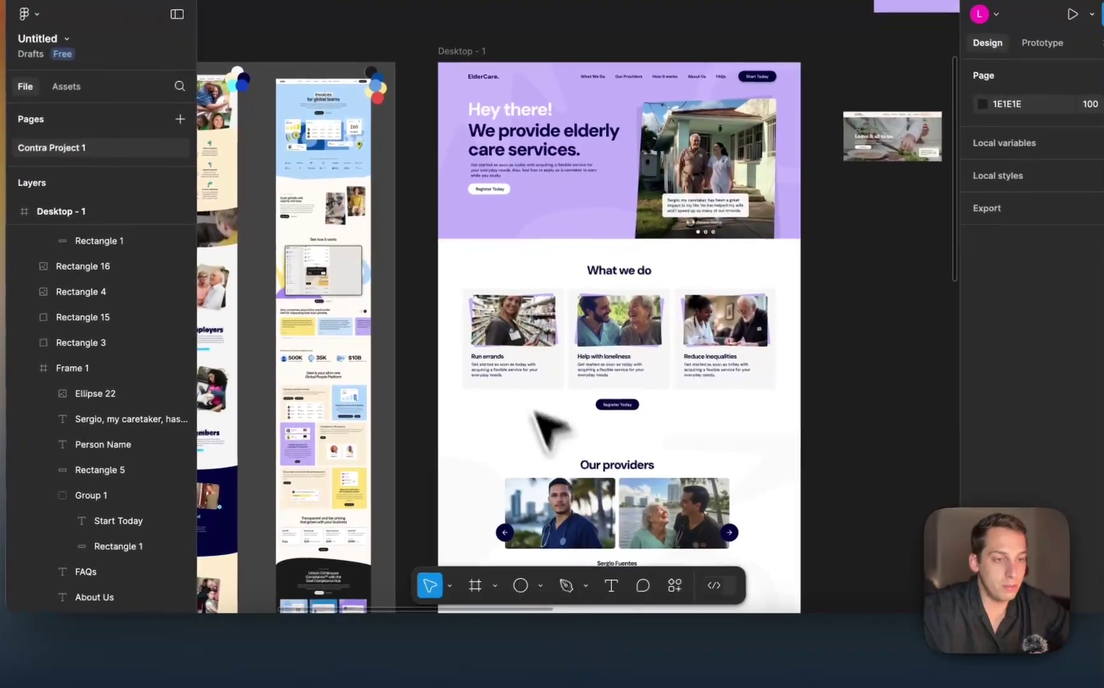
scroll(509, 383, up, 5)
click(436, 307)
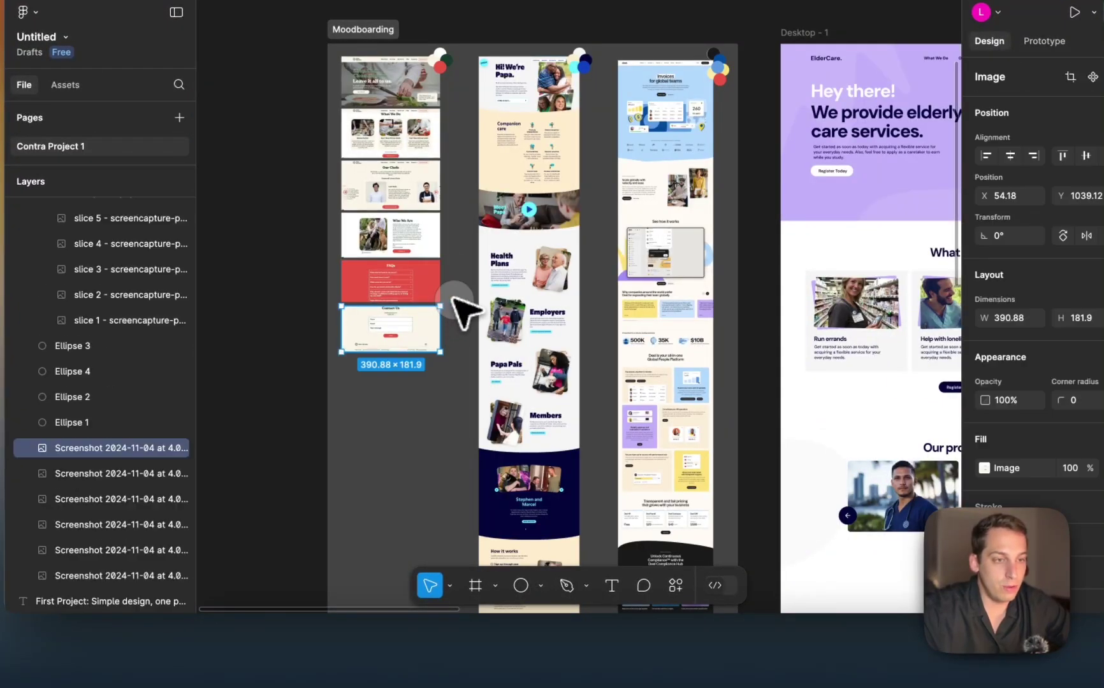
key(Escape)
scroll(450, 302, up, 3)
scroll(382, 280, up, 5)
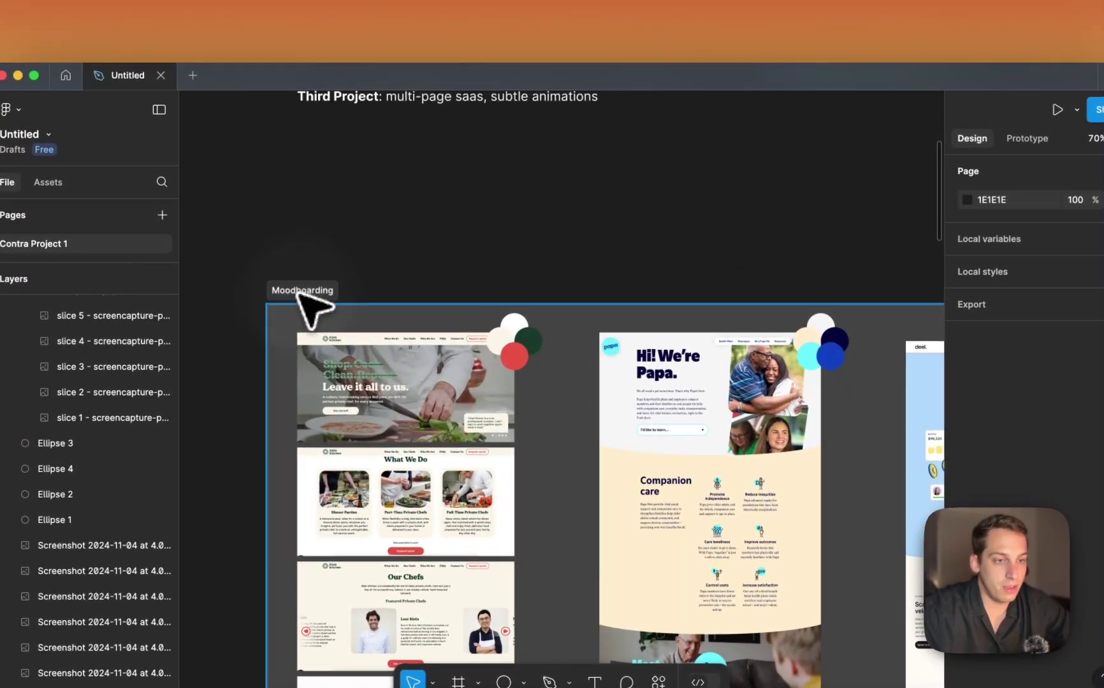
click(325, 288)
key(Escape)
scroll(345, 267, up, 5)
scroll(342, 269, left, 4)
scroll(342, 268, up, 1)
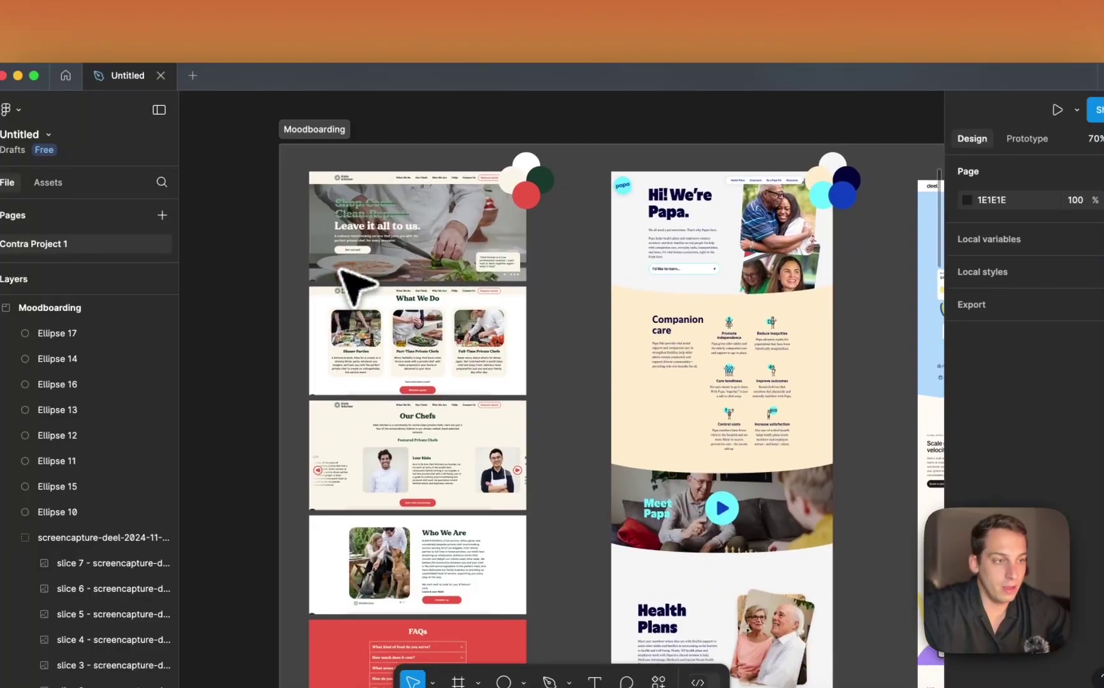
scroll(519, 195, up, 6)
scroll(485, 202, down, 4)
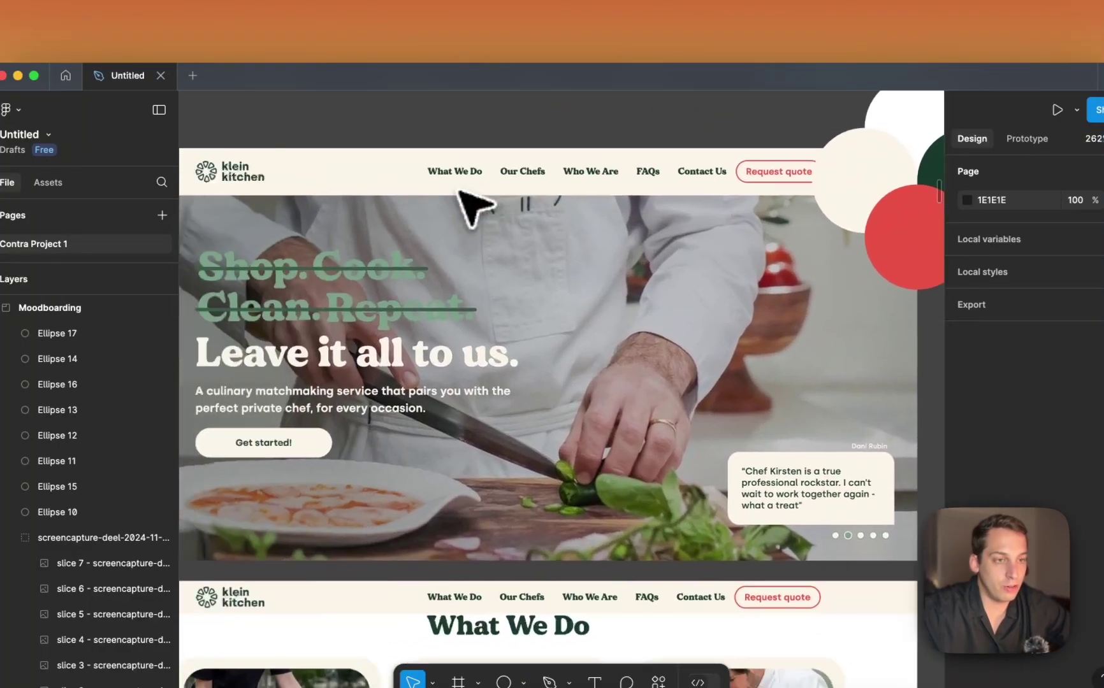
click(707, 188)
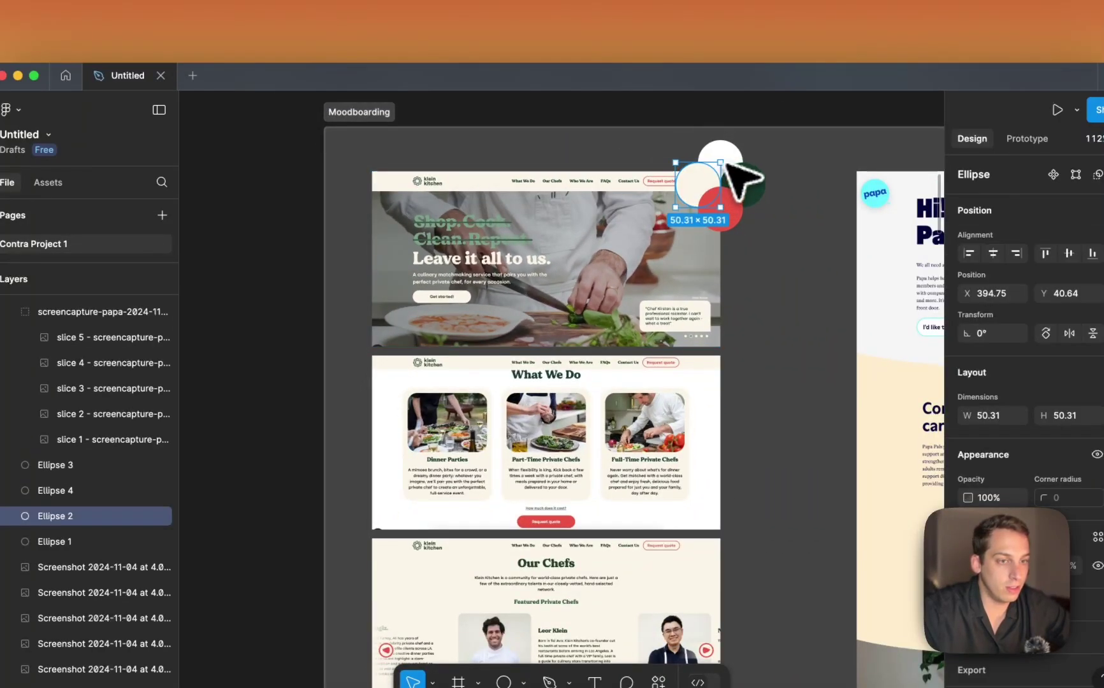
click(287, 199)
scroll(370, 219, right, 10)
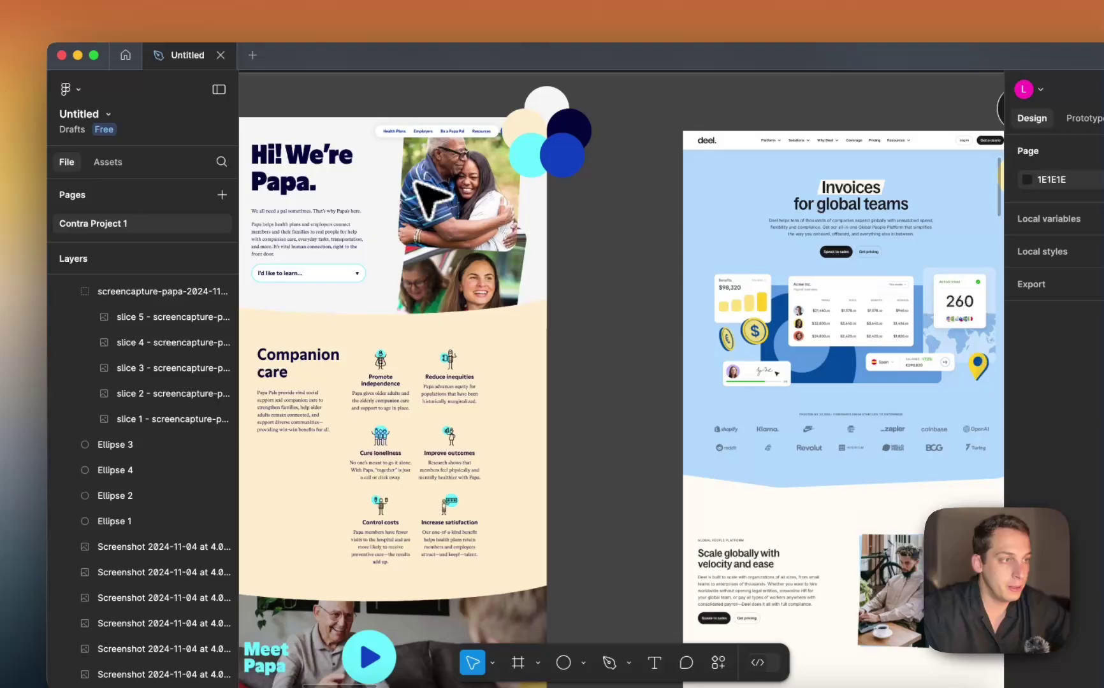
scroll(431, 197, right, 15)
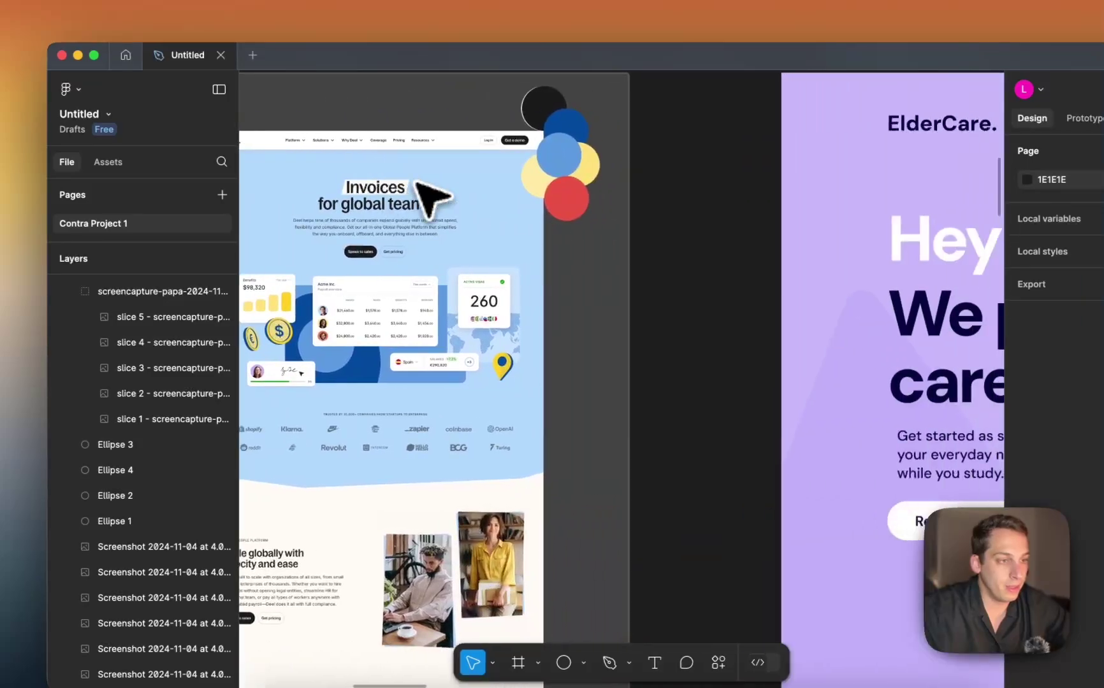
scroll(431, 198, down, 5)
scroll(523, 168, up, 5)
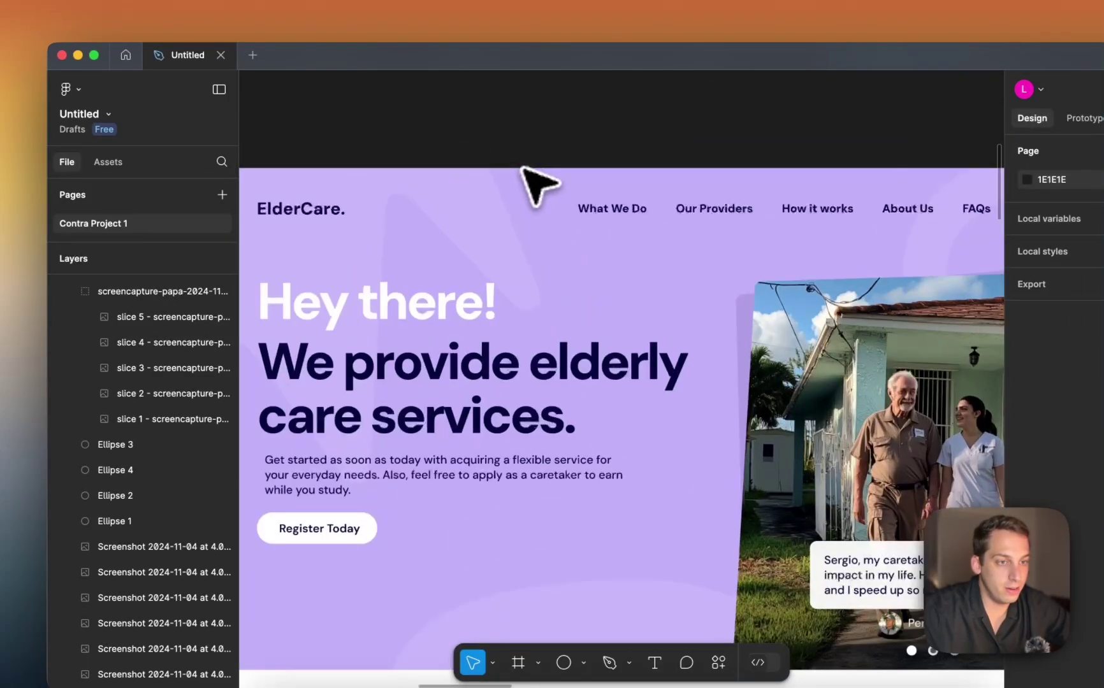
scroll(470, 199, down, 5)
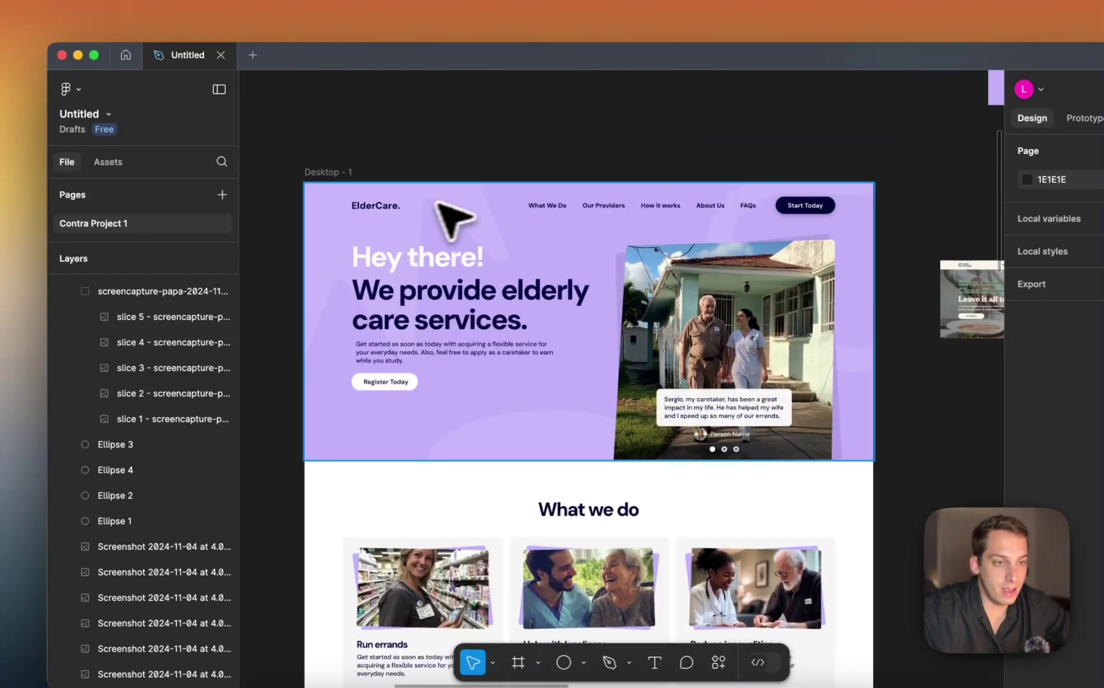
click(382, 206)
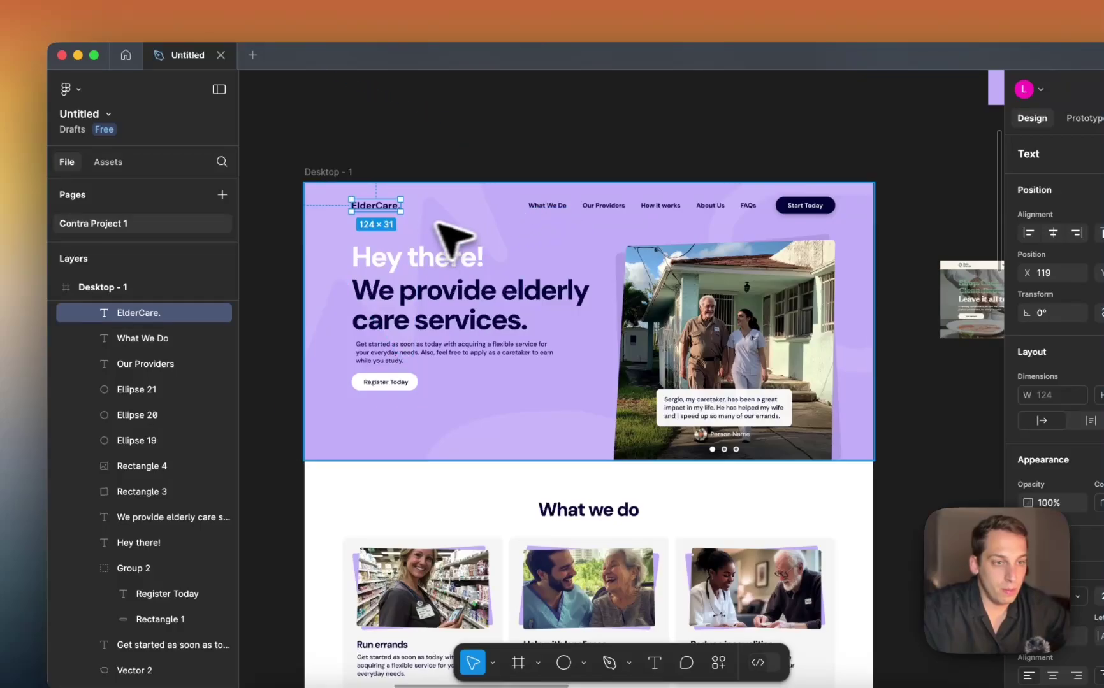
click(424, 254)
scroll(431, 257, up, 5)
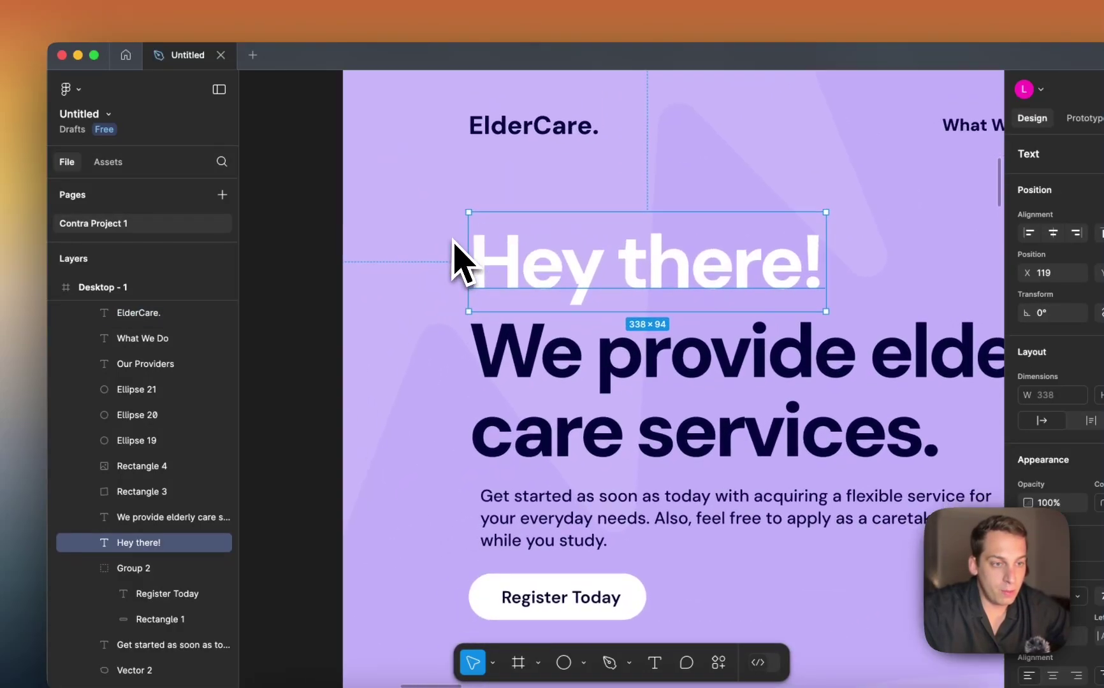
scroll(433, 371, down, 5)
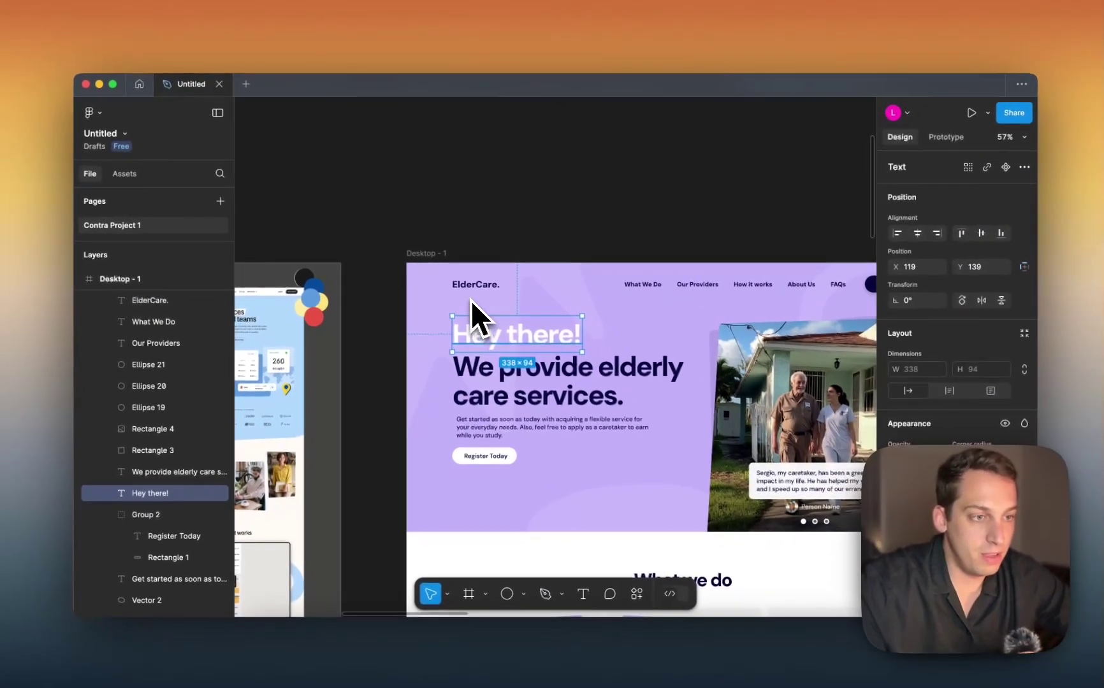
scroll(459, 294, right, 5)
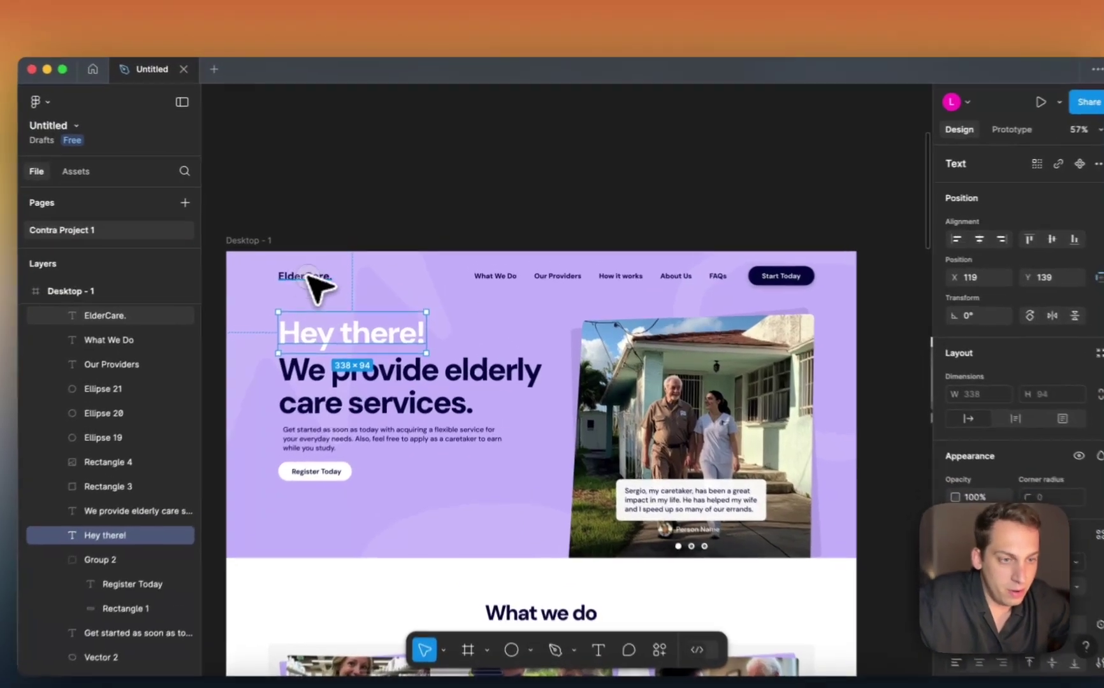
click(305, 276)
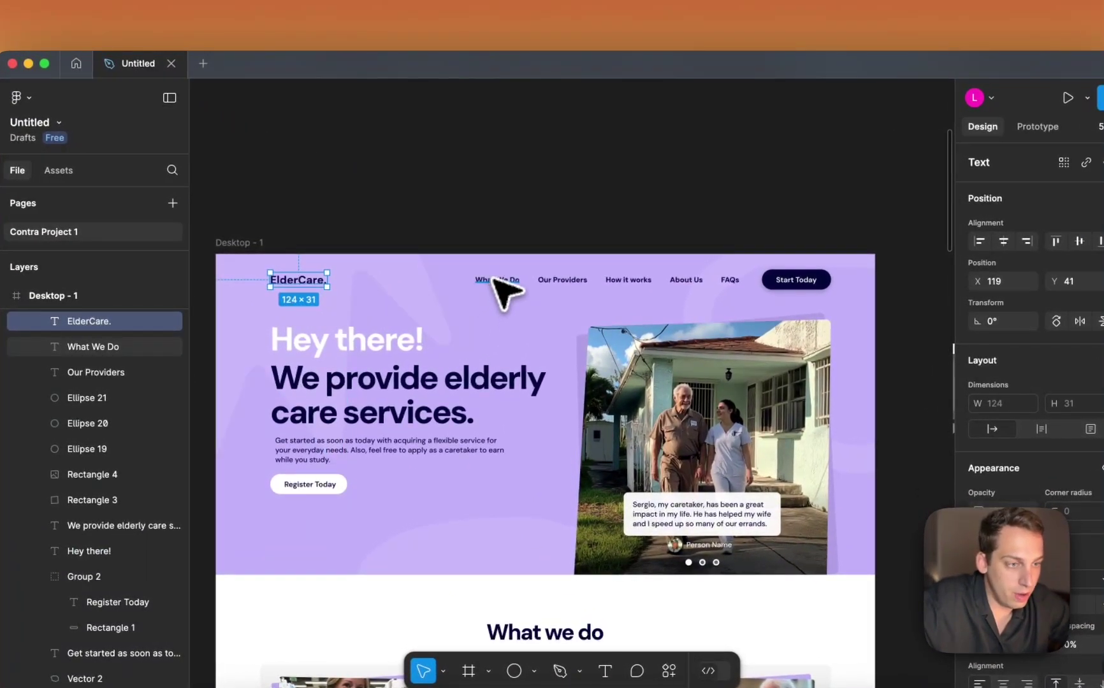
click(495, 276)
click(557, 281)
click(628, 281)
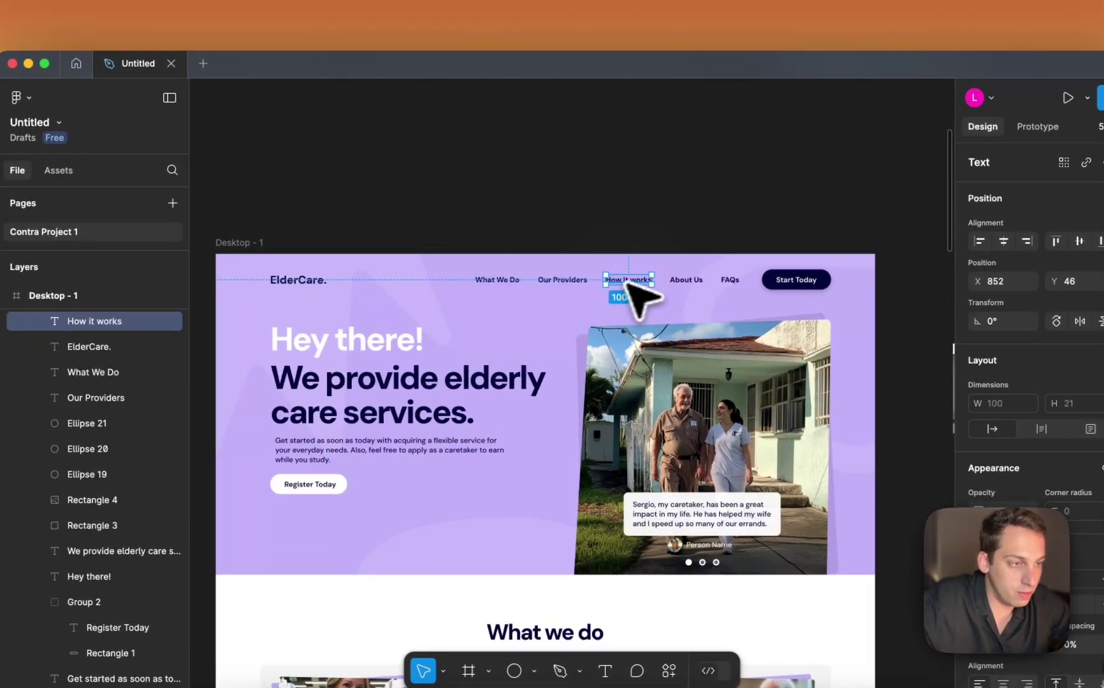
click(687, 282)
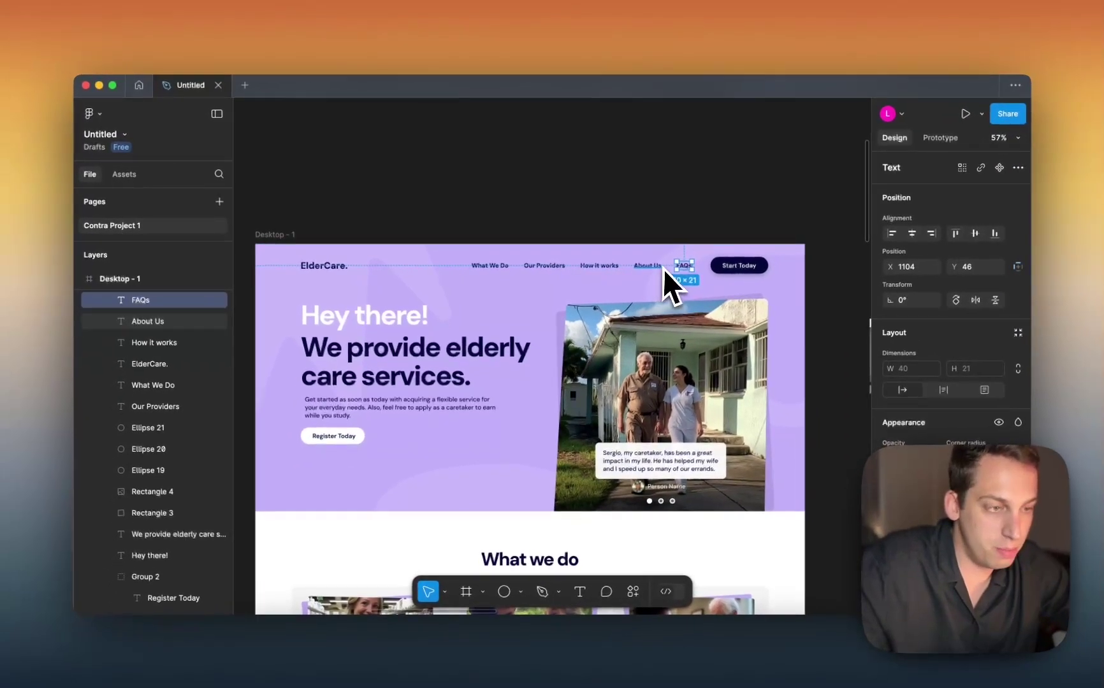
key(alt)
scroll(658, 270, up, 5)
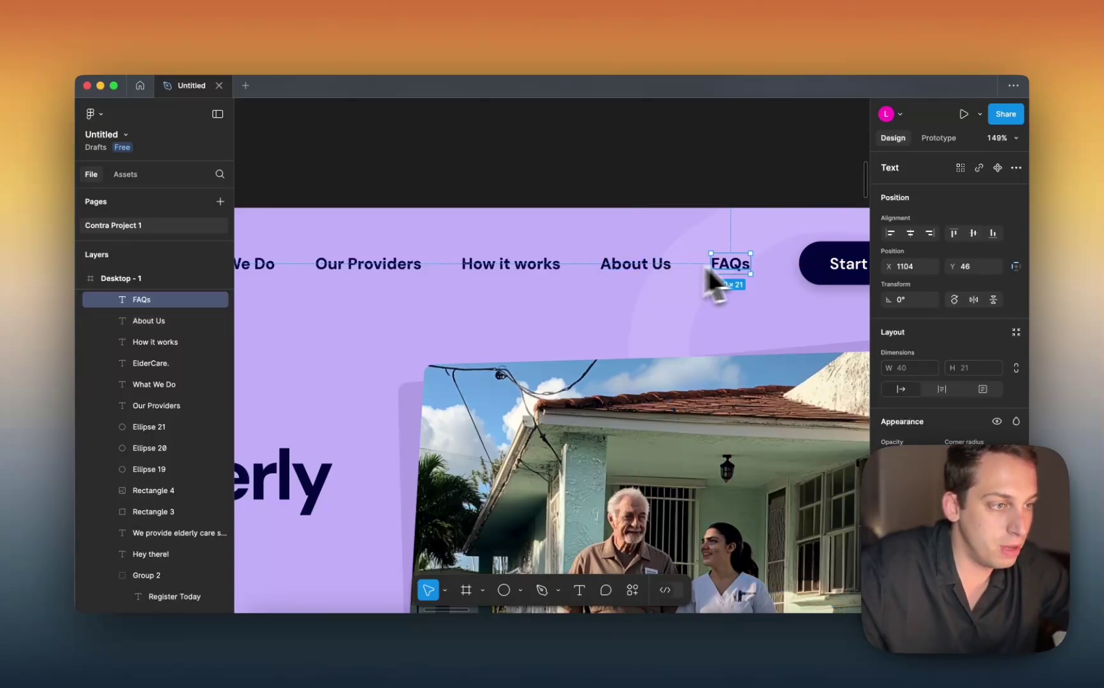
scroll(814, 270, down, 5)
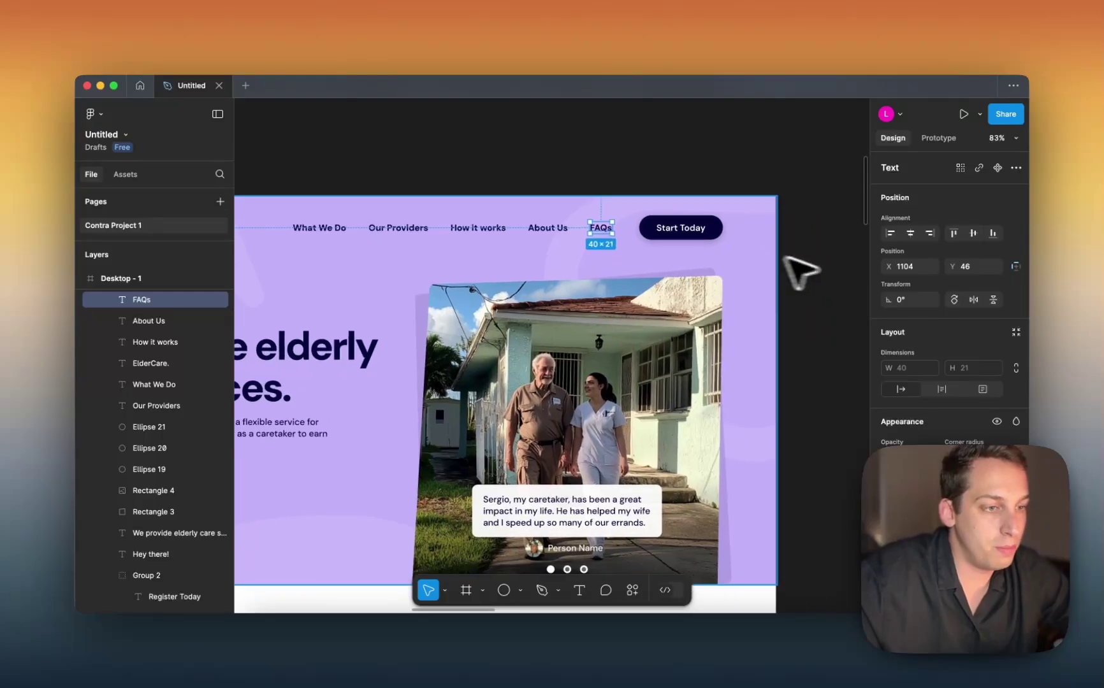
scroll(694, 240, down, 3)
scroll(695, 235, left, 5)
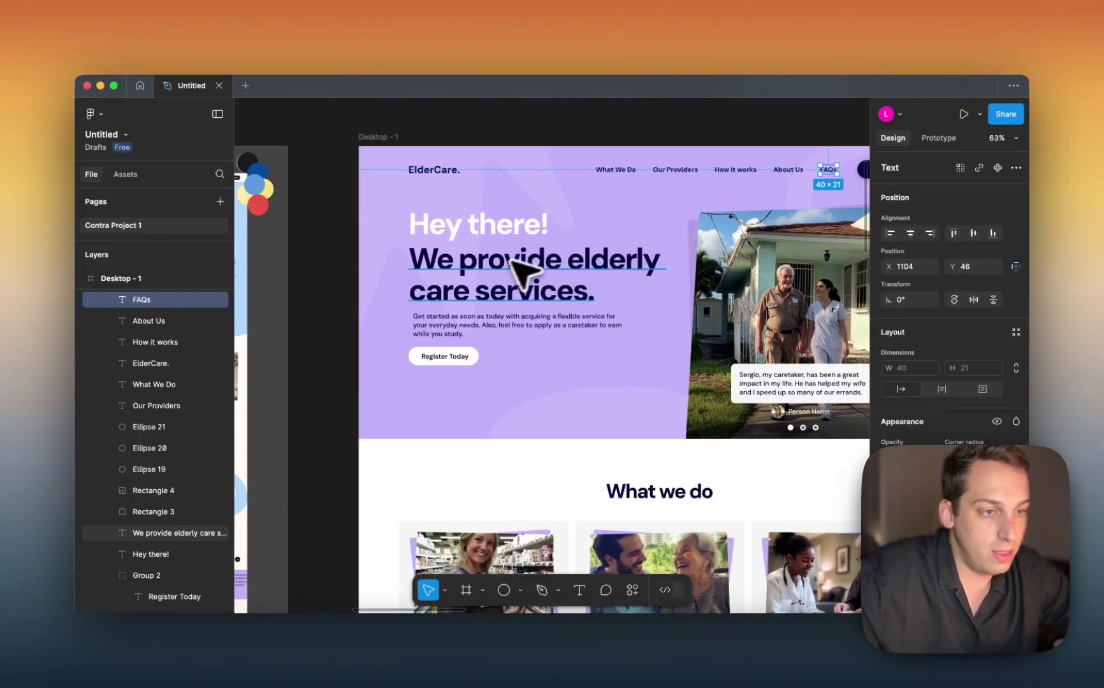
click(473, 247)
scroll(473, 249, right, 3)
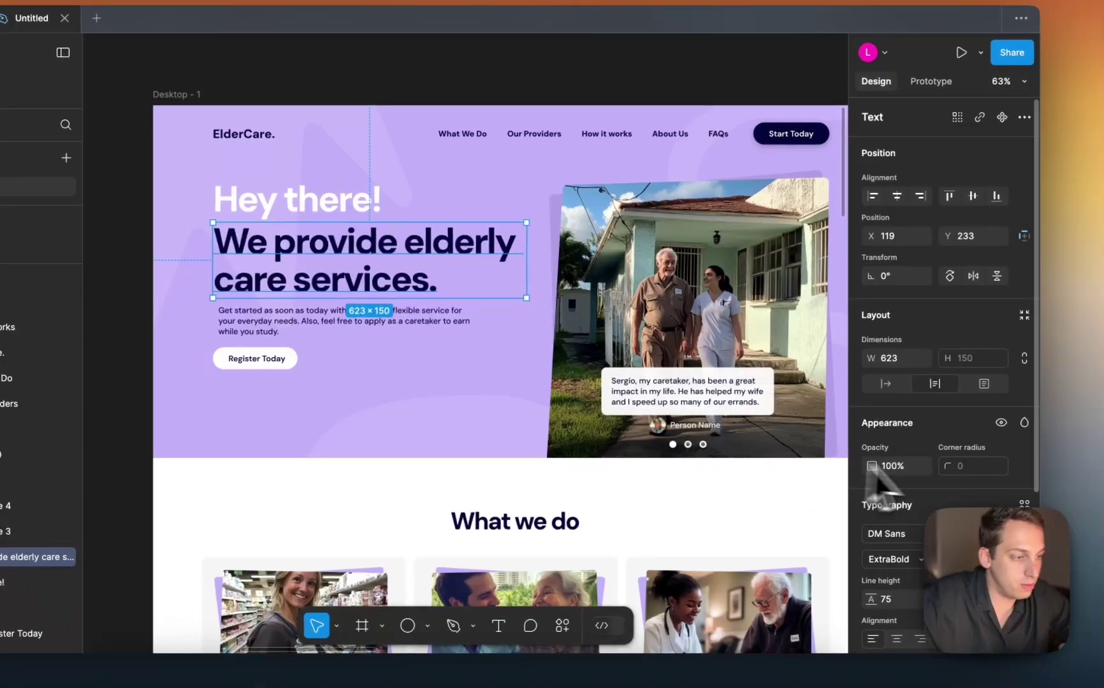
scroll(1019, 521, down, 3)
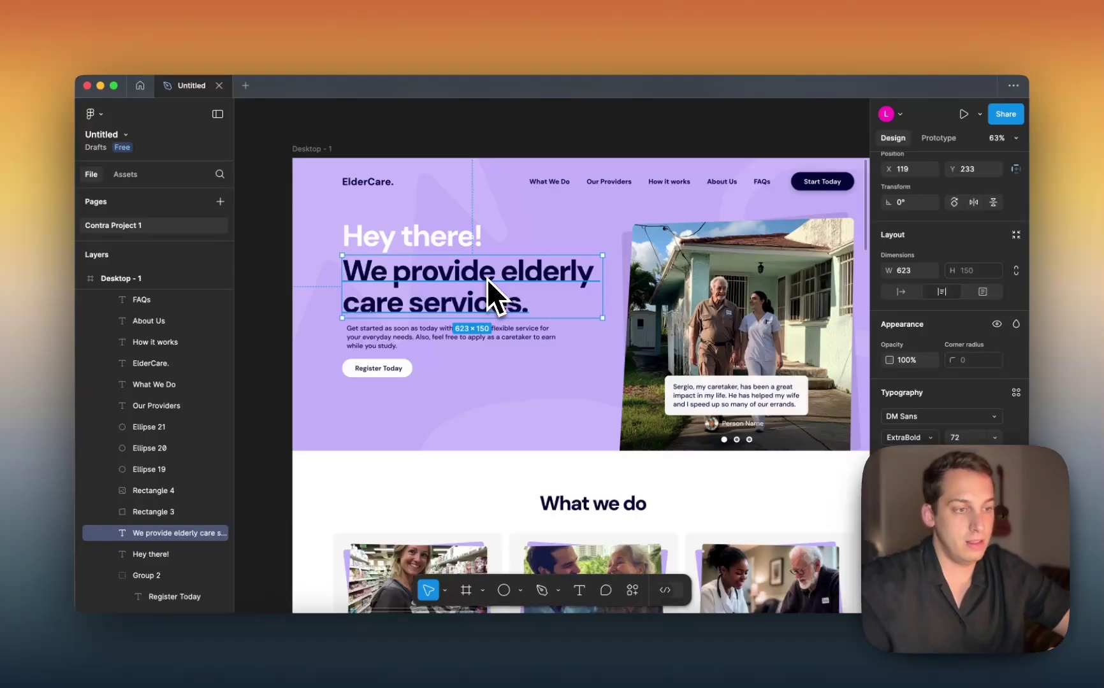
click(397, 239)
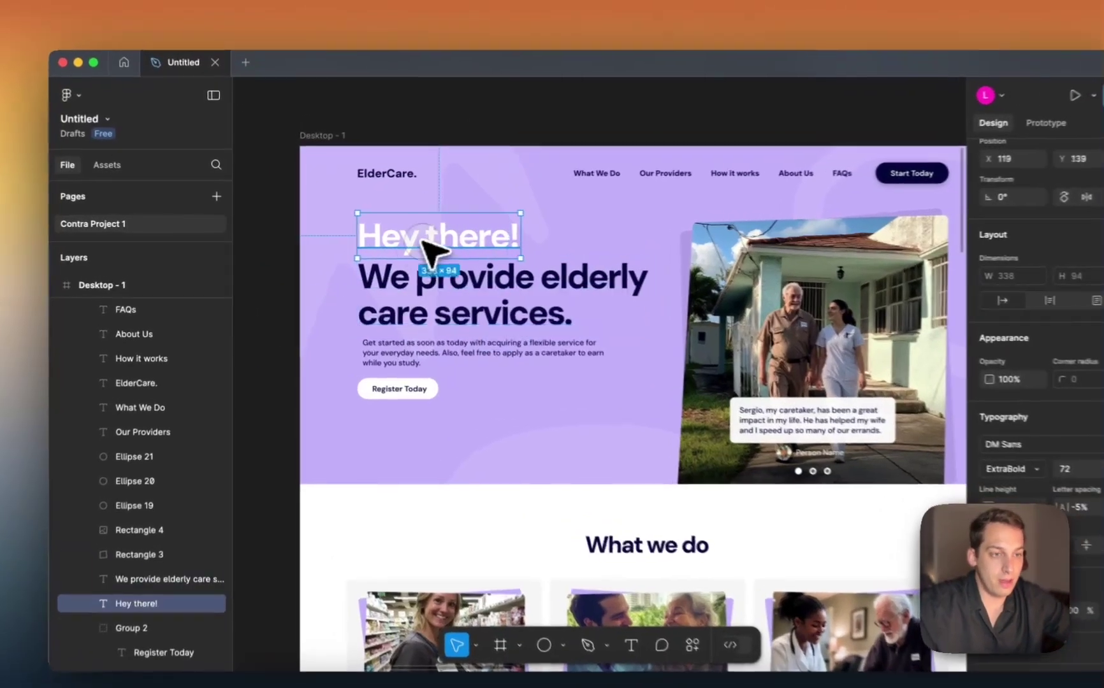
shift+click(420, 290)
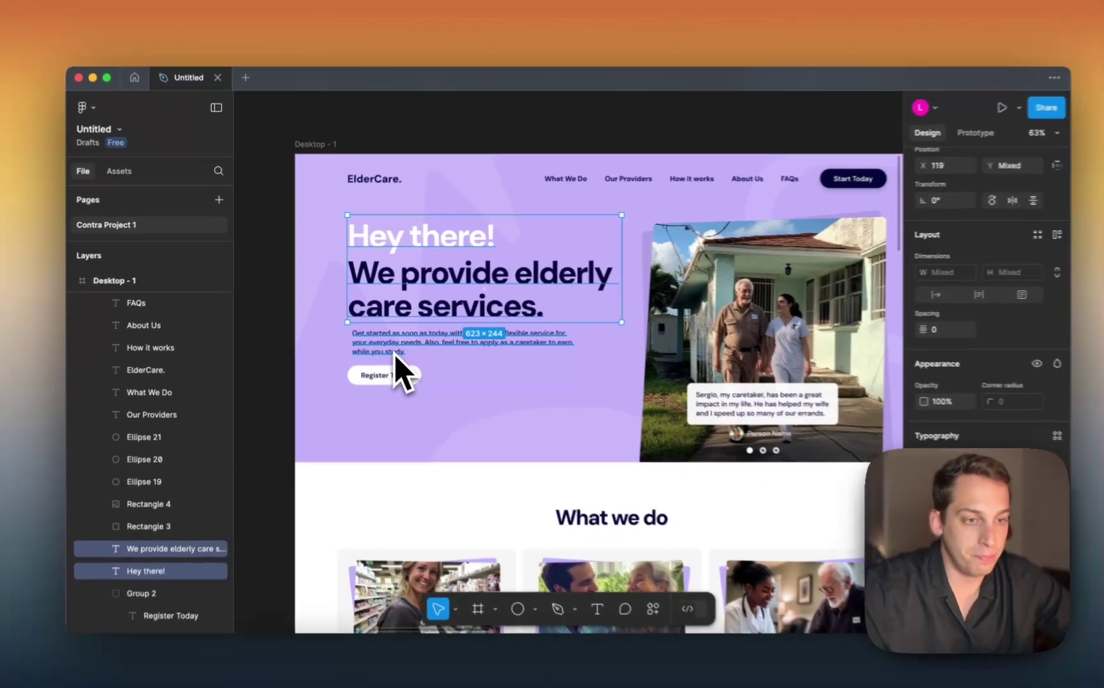
scroll(428, 365, right, 5)
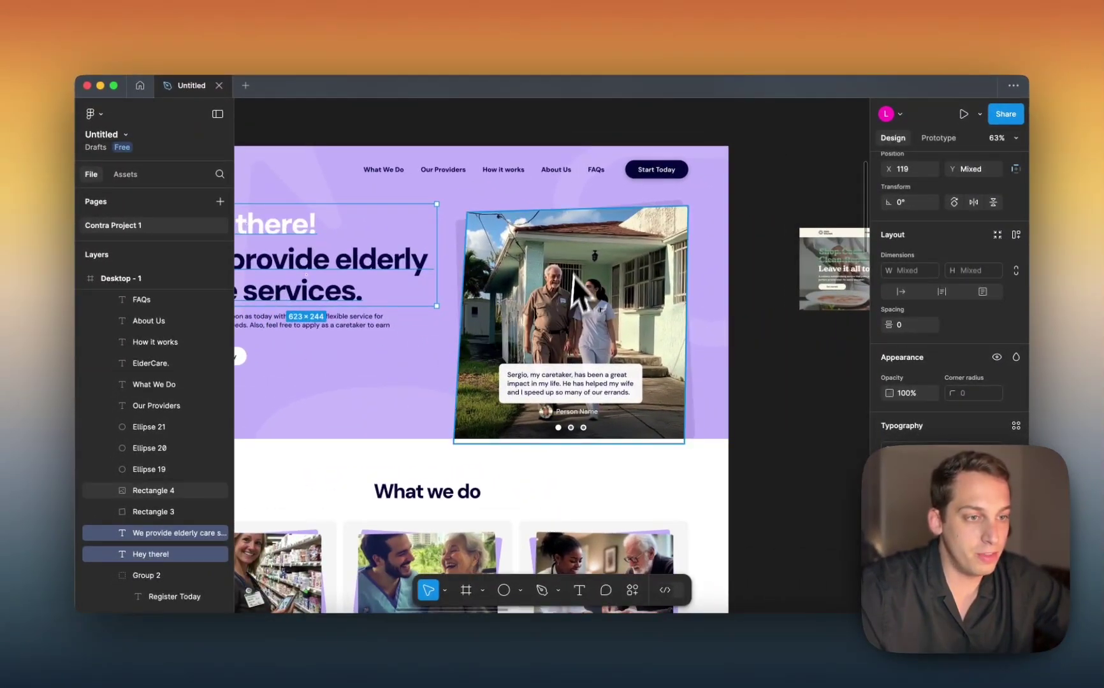
scroll(598, 263, up, 5)
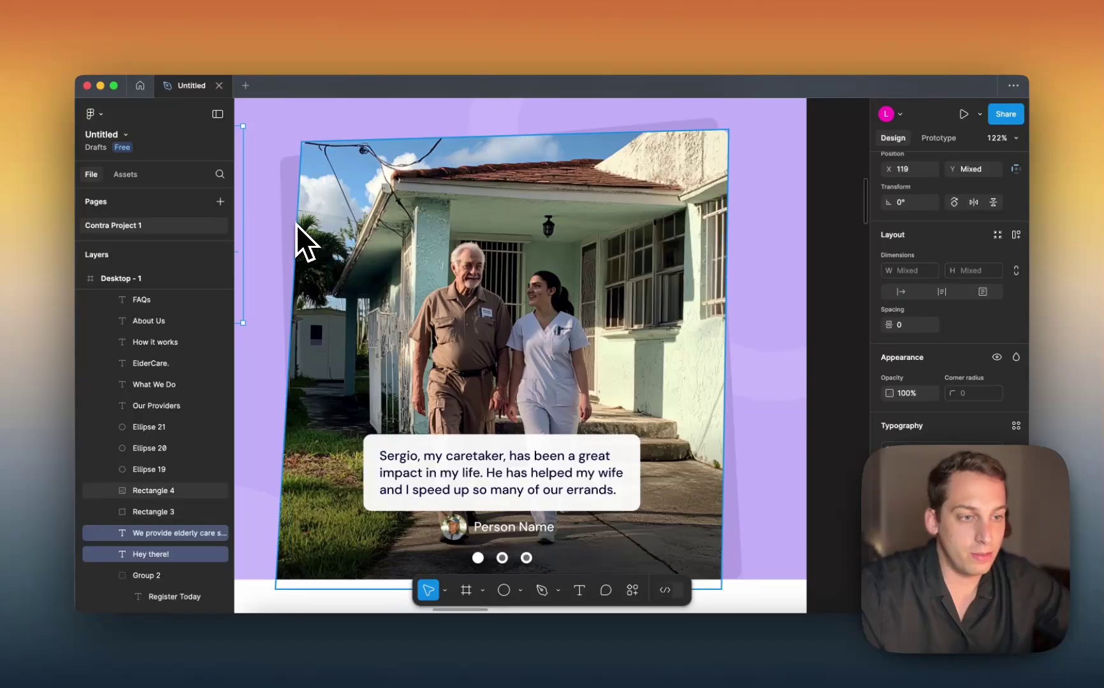
scroll(295, 224, down, 5)
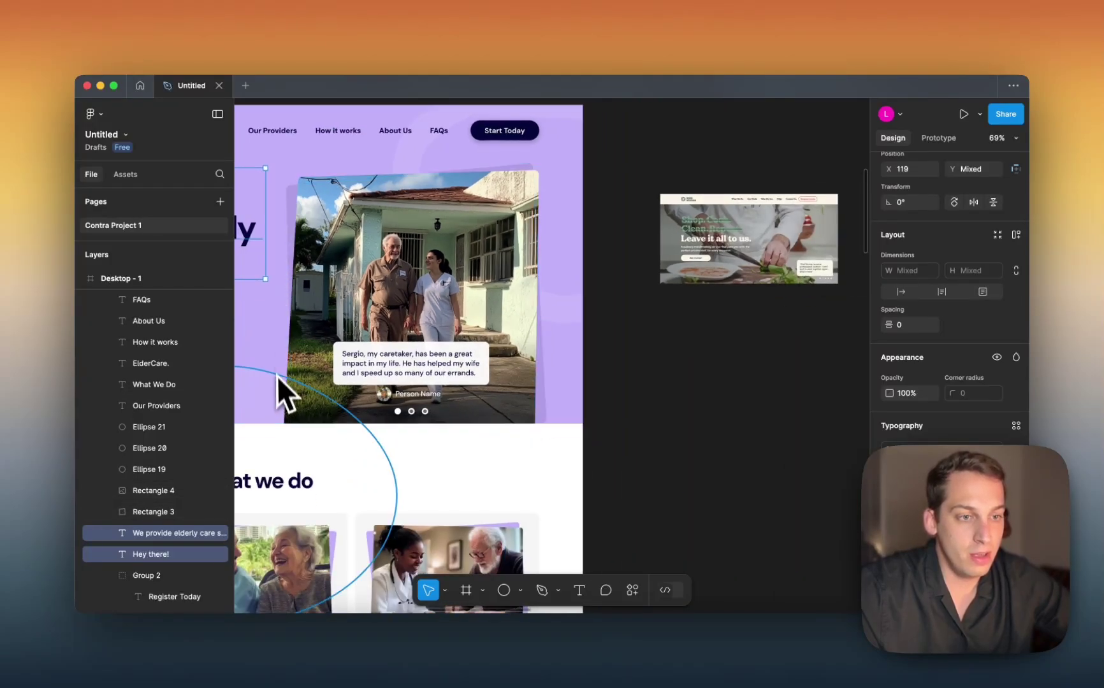
scroll(364, 277, up, 5)
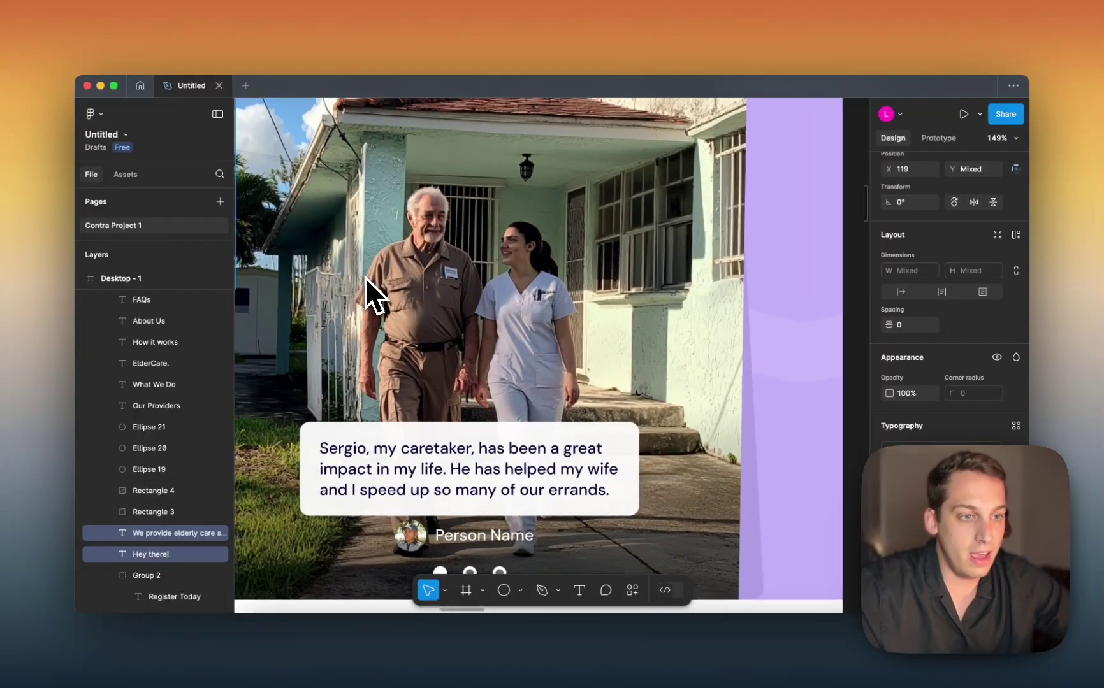
scroll(365, 293, down, 3)
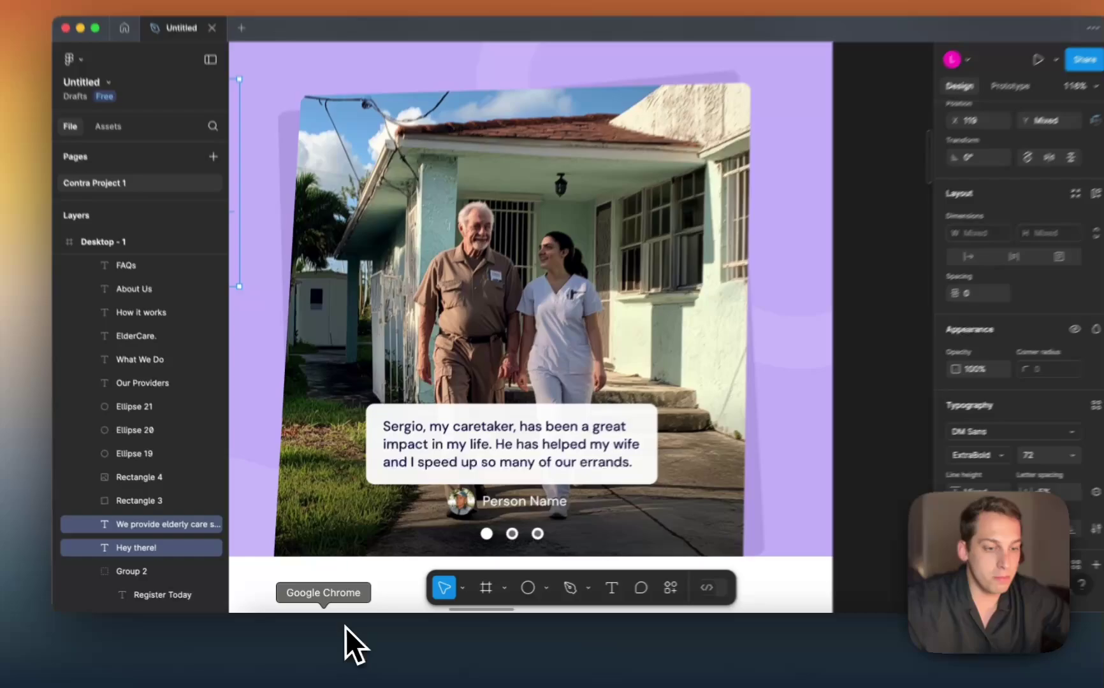
Scroll the Midjourney Create grid of nurse and elderly-care photos, then return to Figma.
click(344, 628)
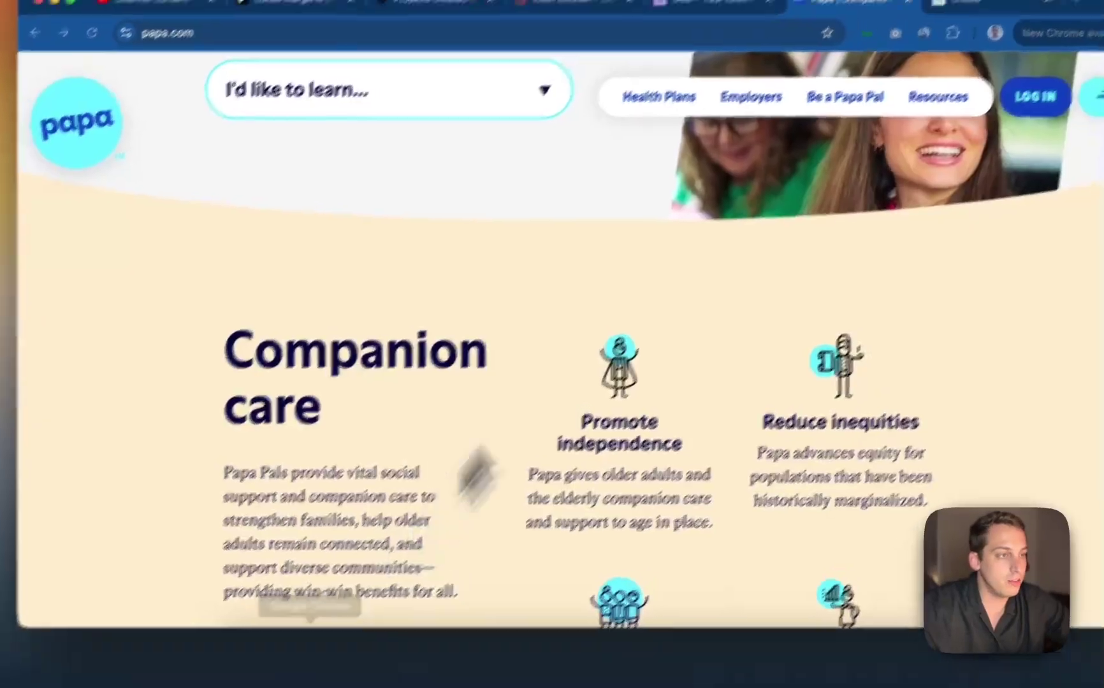
click(889, 75)
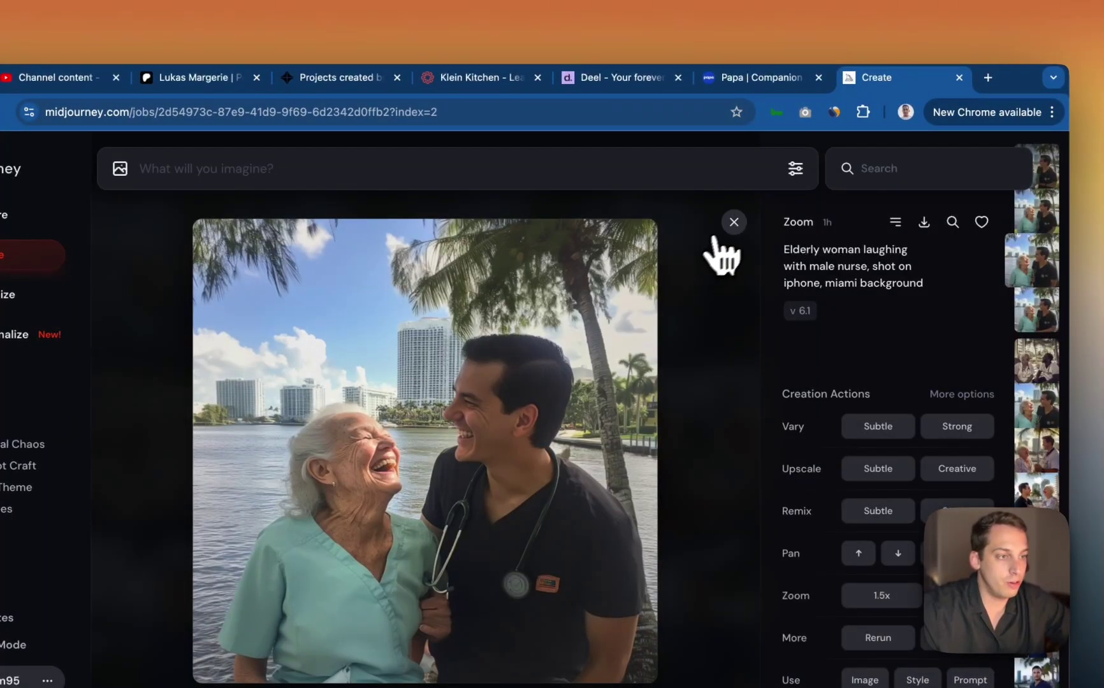
click(720, 233)
scroll(485, 438, down, 20)
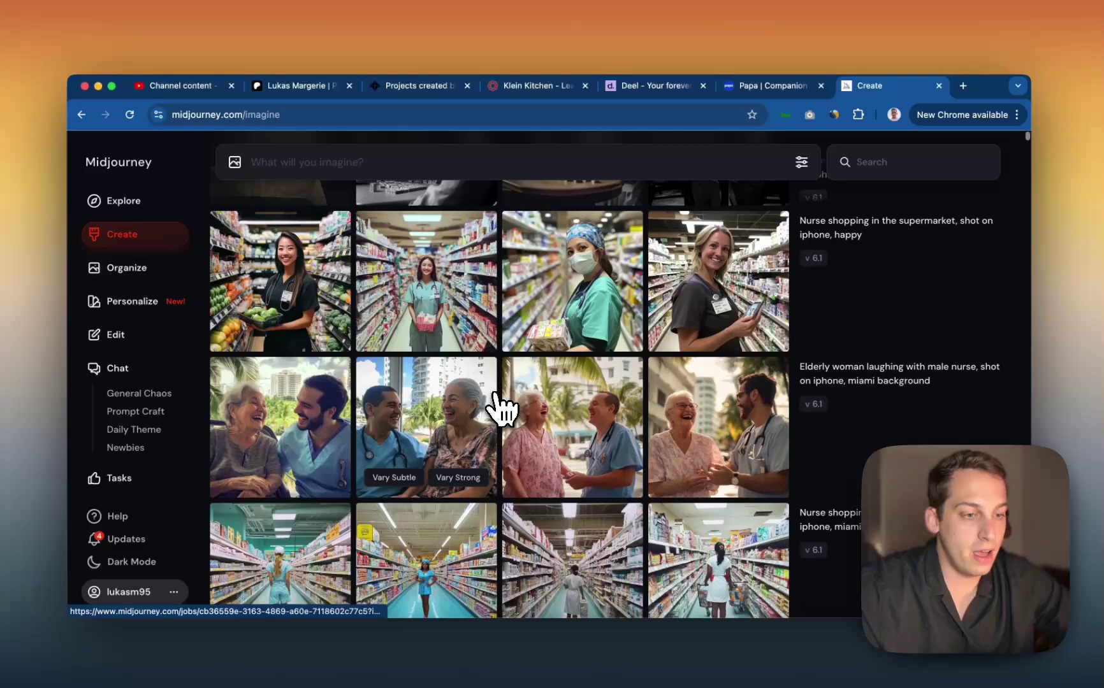
scroll(503, 408, down, 12)
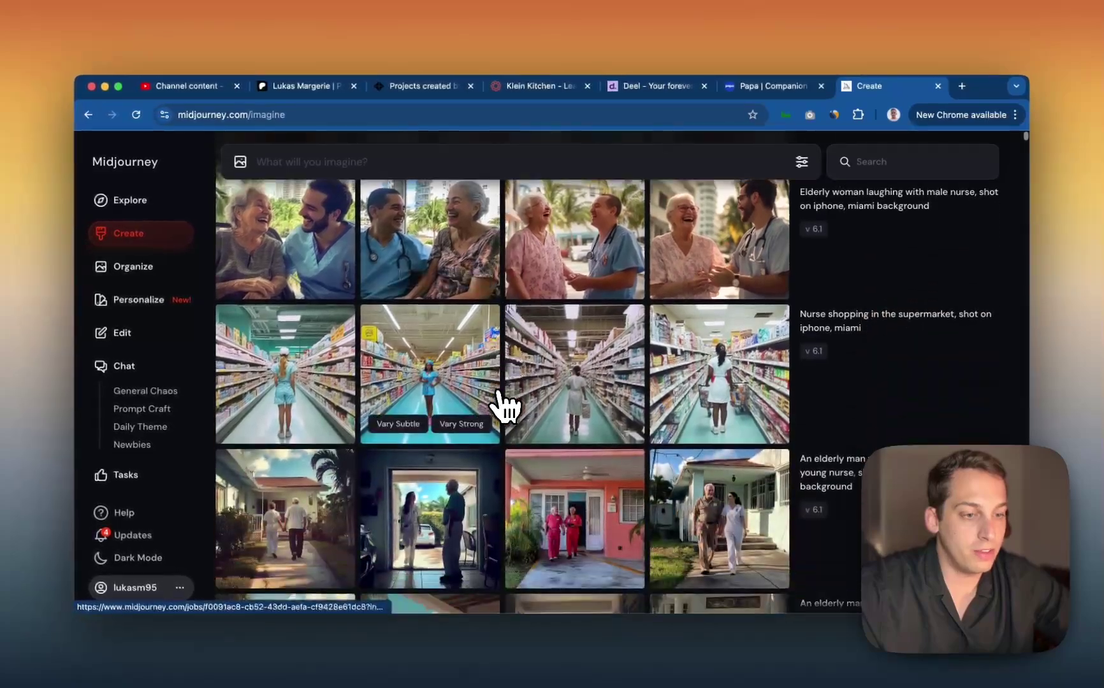
scroll(475, 405, up, 20)
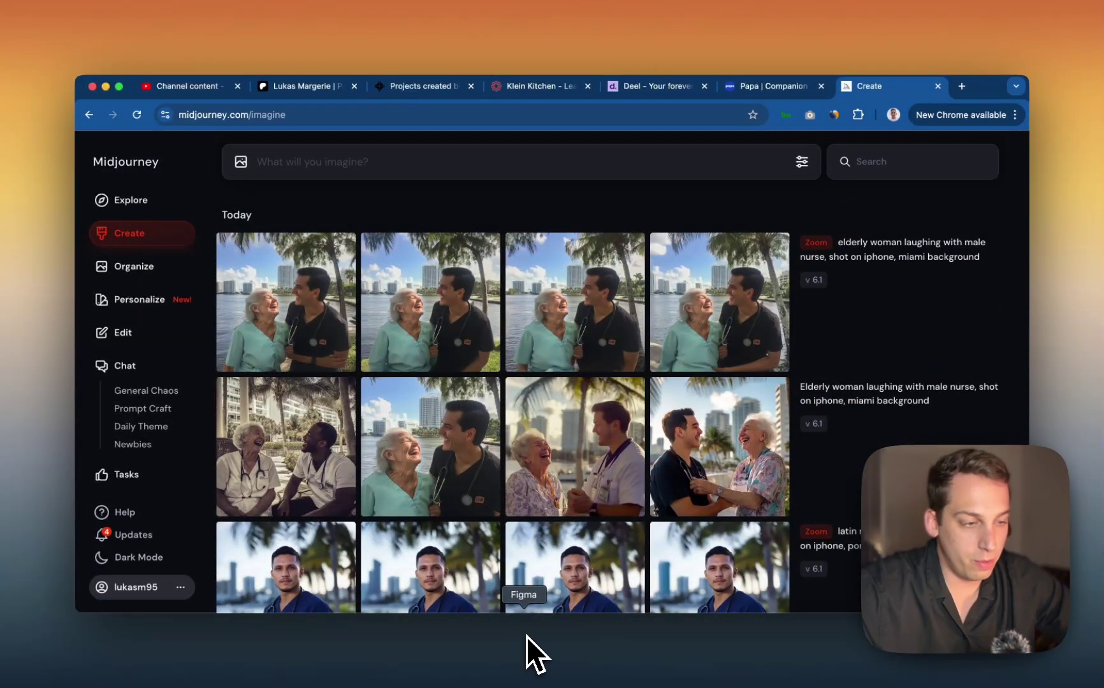
click(526, 638)
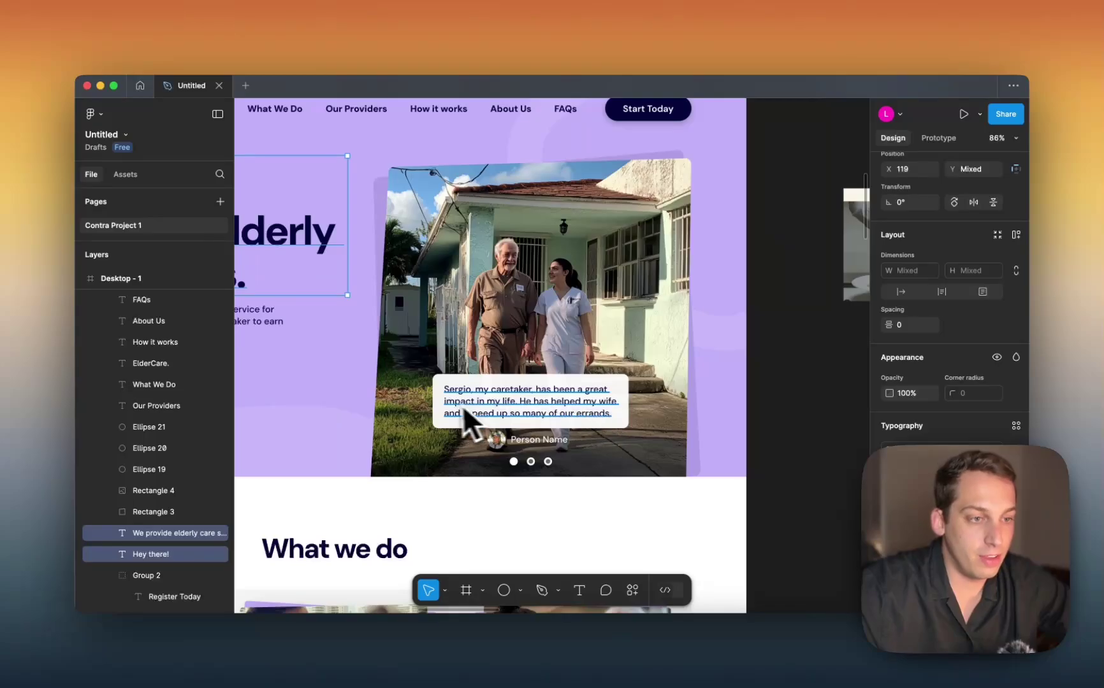
scroll(461, 271, down, 10)
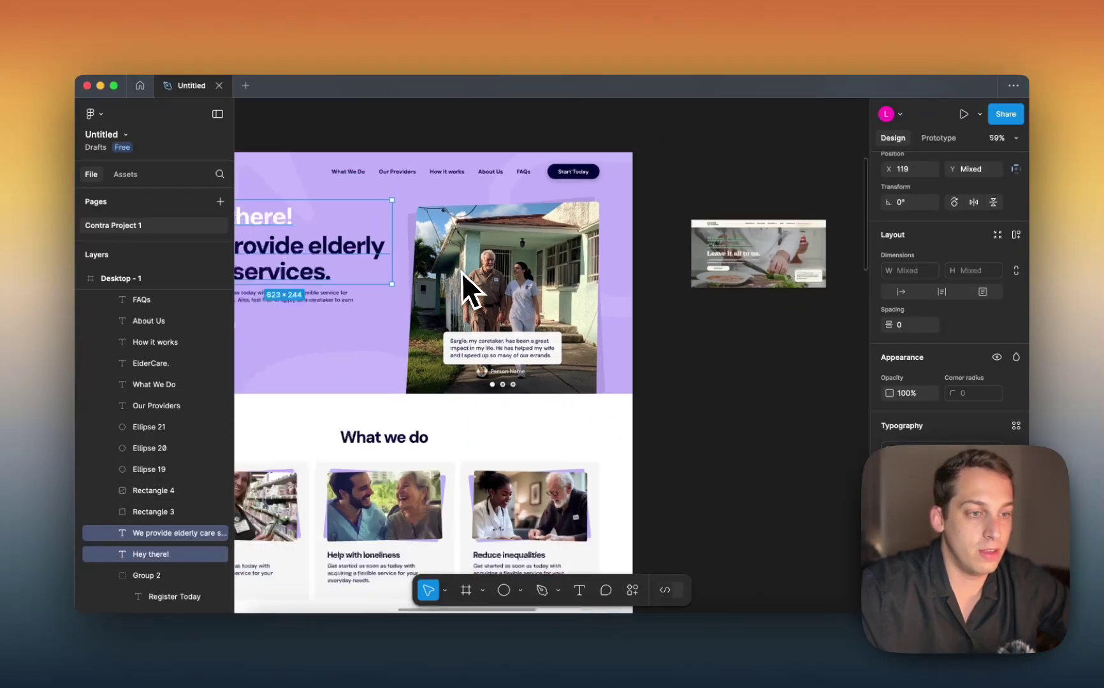
scroll(461, 271, down, 15)
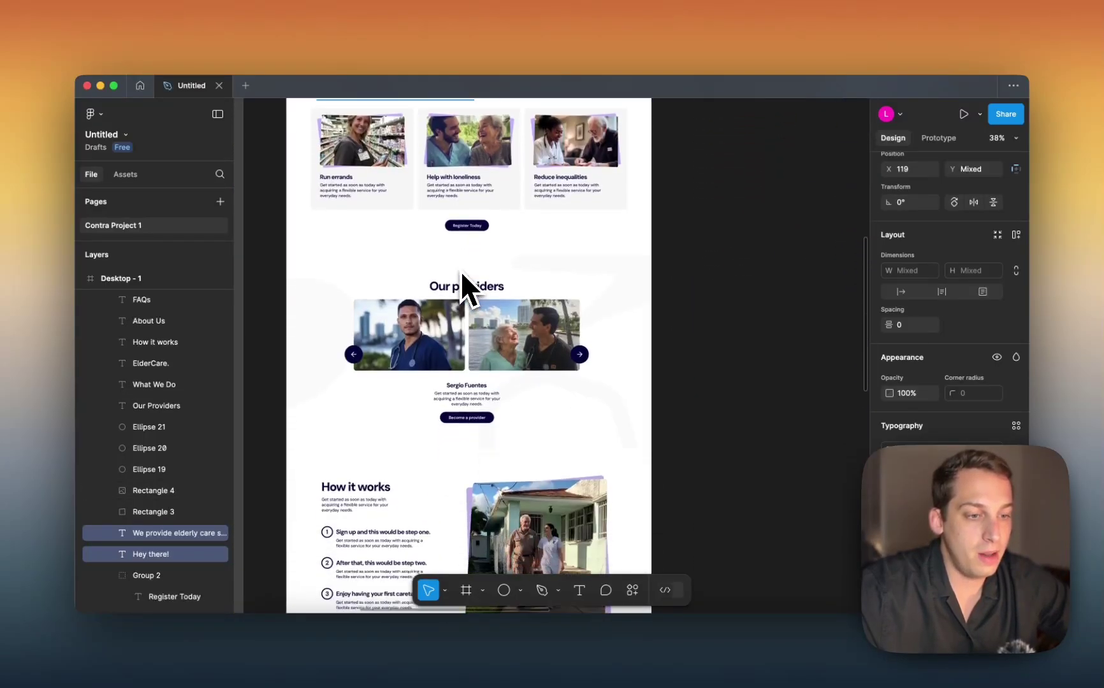
scroll(461, 270, up, 15)
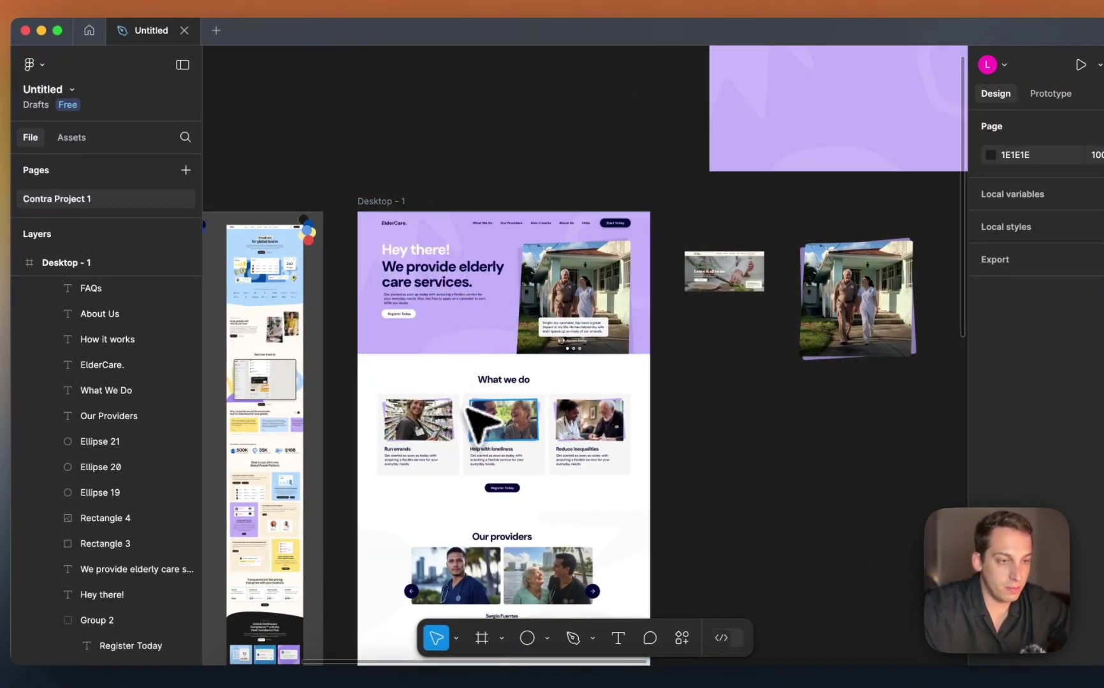
scroll(433, 268, up, 5)
scroll(432, 278, down, 1)
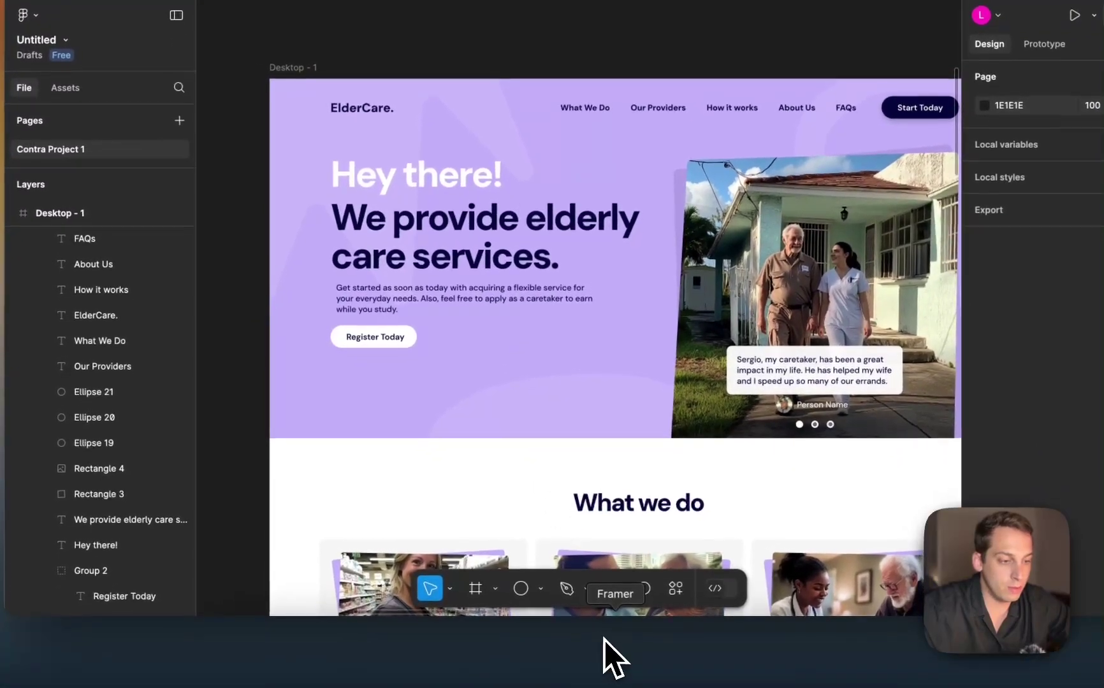
Switch to Framer and select the ElderCare Desktop hero section.
click(607, 642)
scroll(414, 290, down, 5)
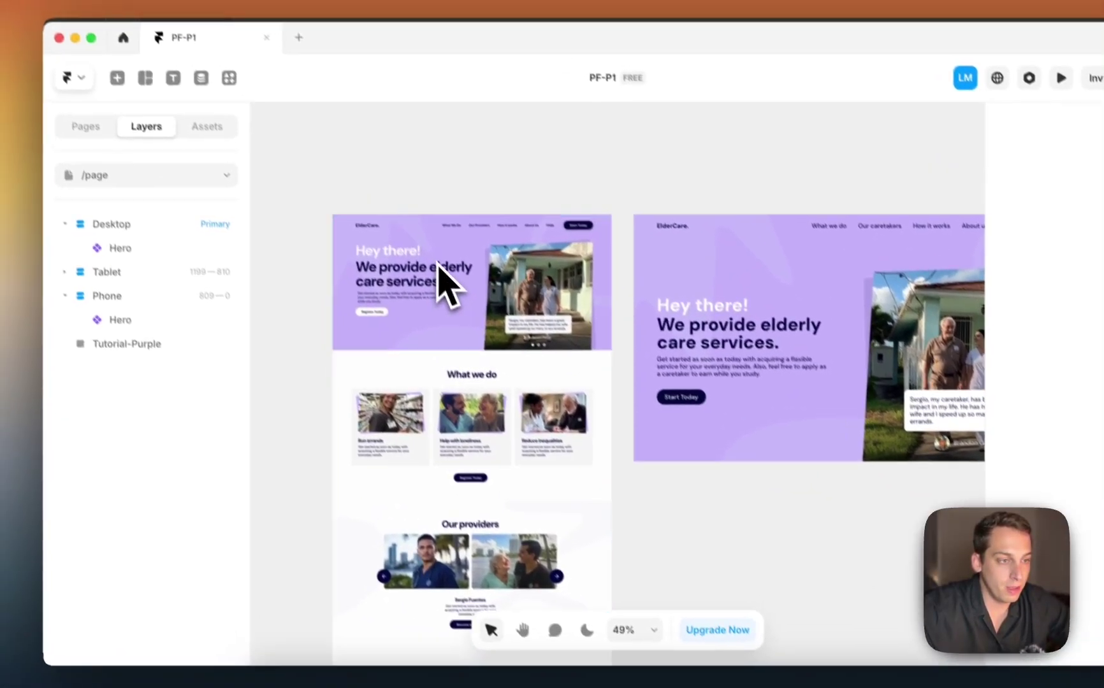
scroll(398, 207, up, 3)
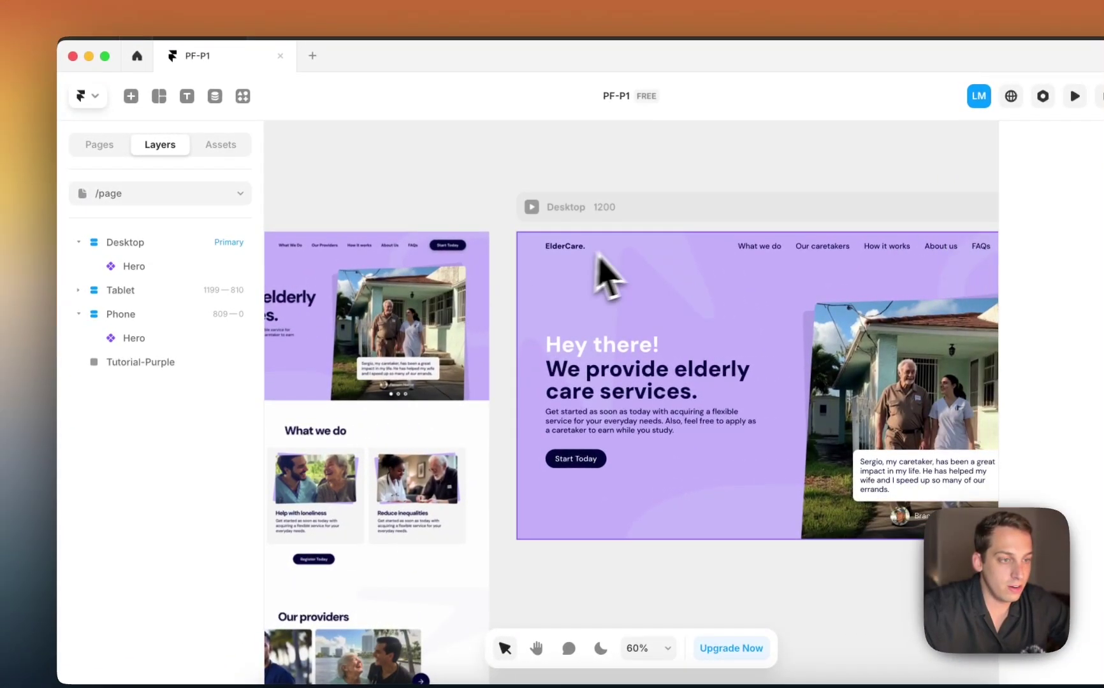
click(570, 177)
scroll(484, 261, right, 5)
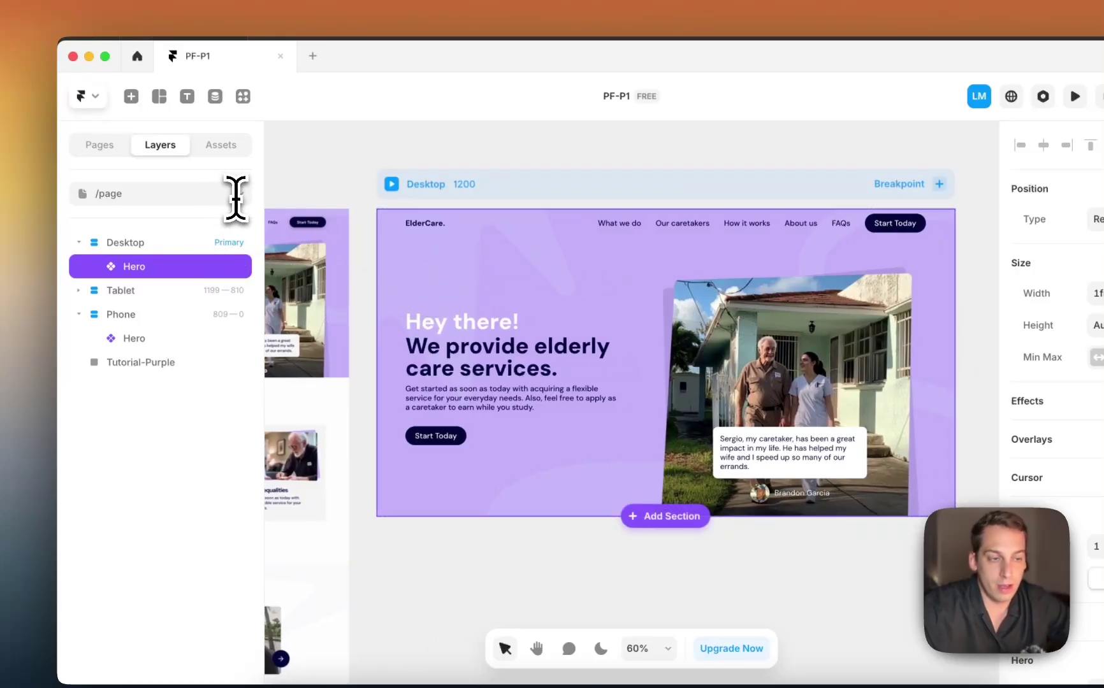
Compare with the template's hero on the Home page, then return to the ElderCare page.
click(235, 198)
click(174, 254)
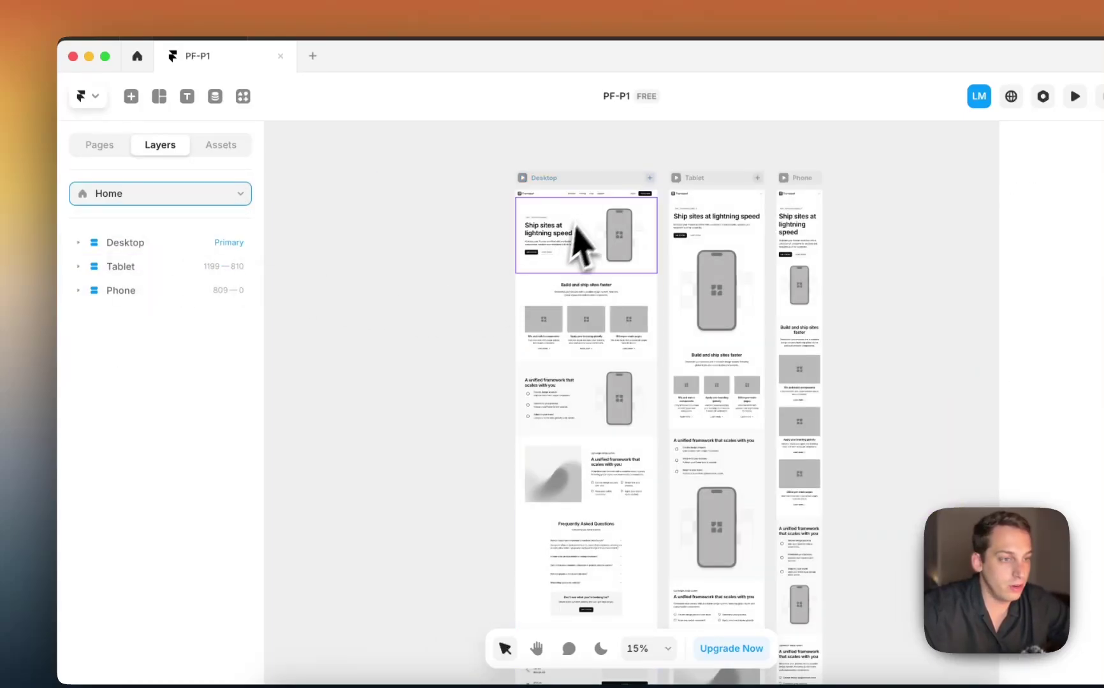
scroll(574, 224, up, 5)
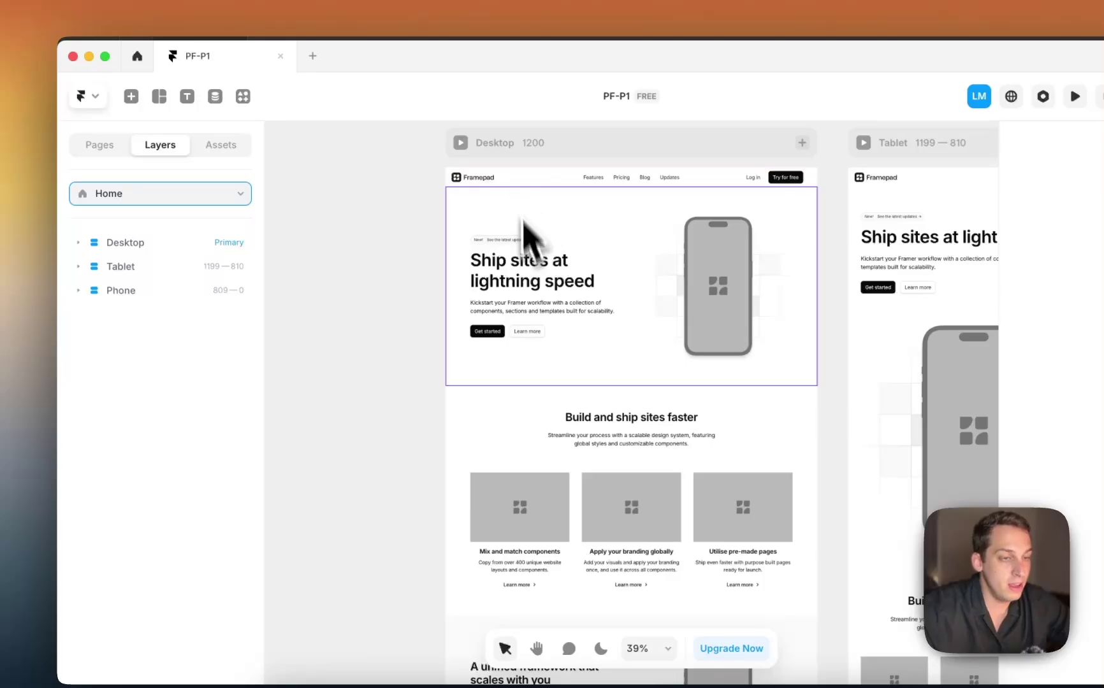
click(522, 220)
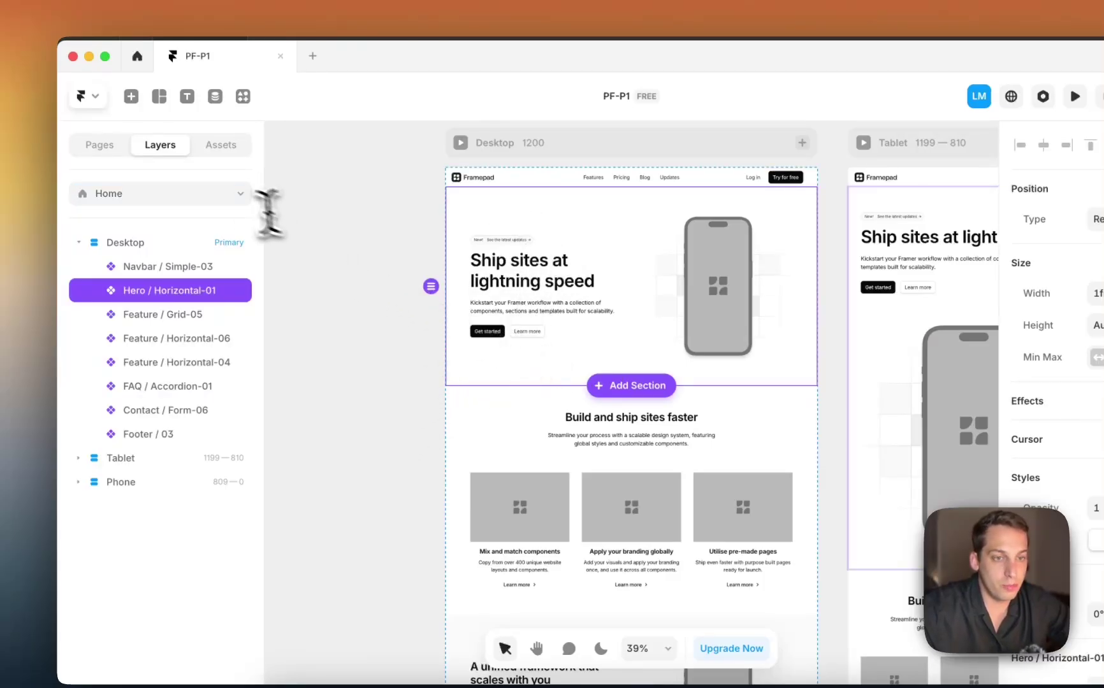
click(237, 194)
click(196, 276)
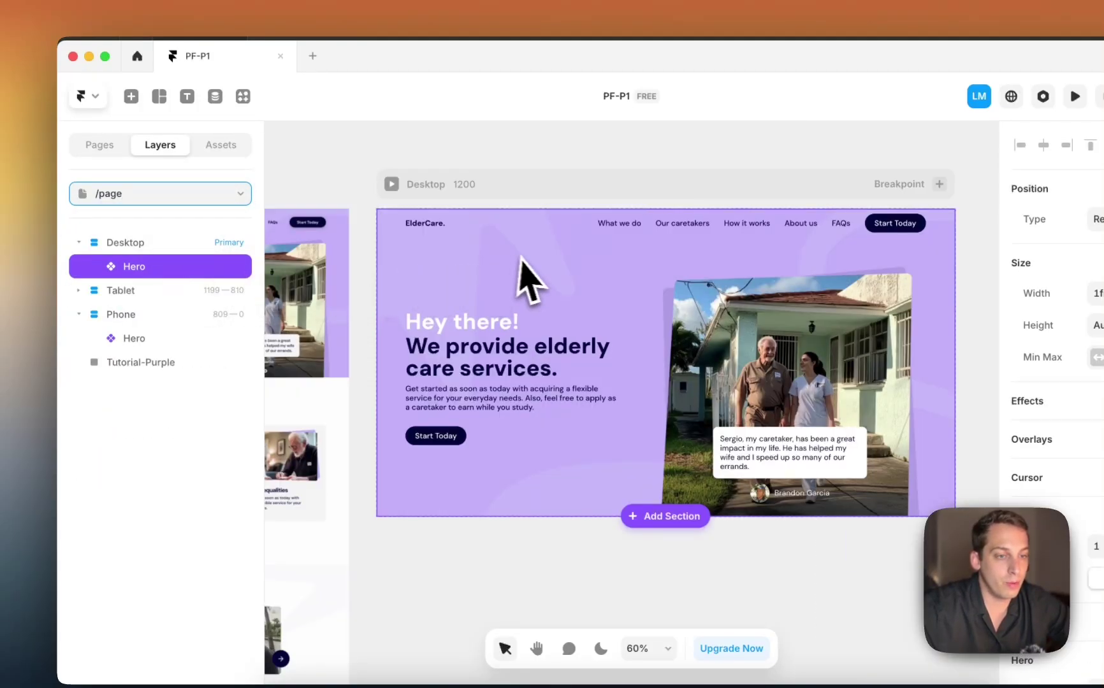
scroll(446, 279, down, 3)
Open the Hero component and fold the layer tree down to the Desktop Nav's Stack.
double_click(620, 278)
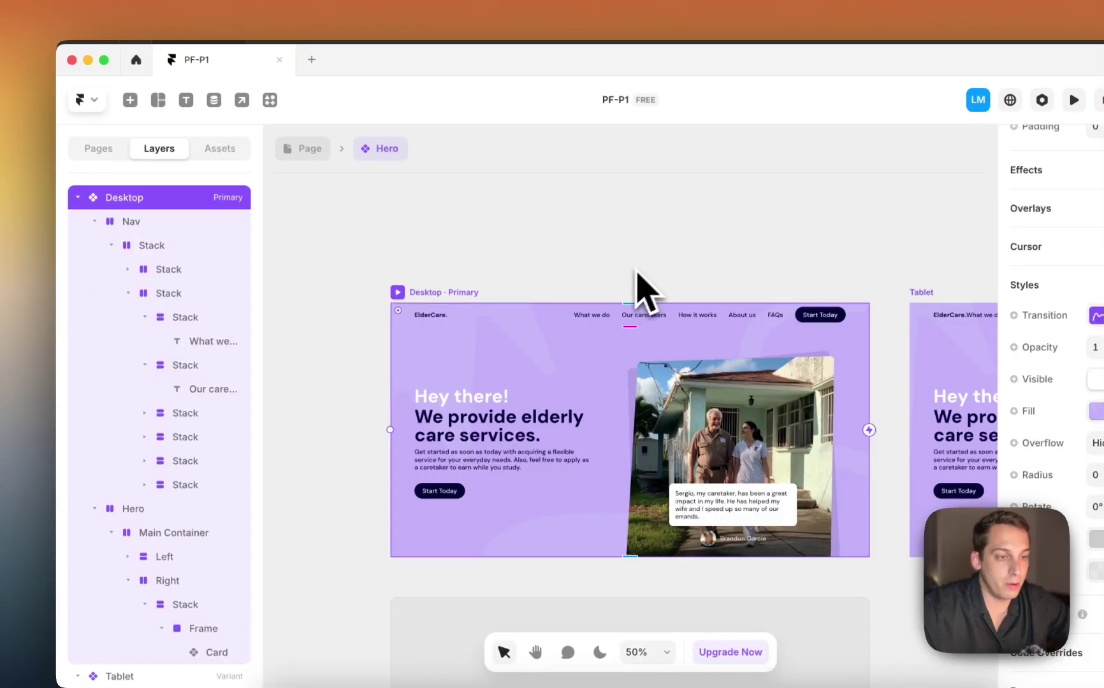
click(470, 321)
click(96, 222)
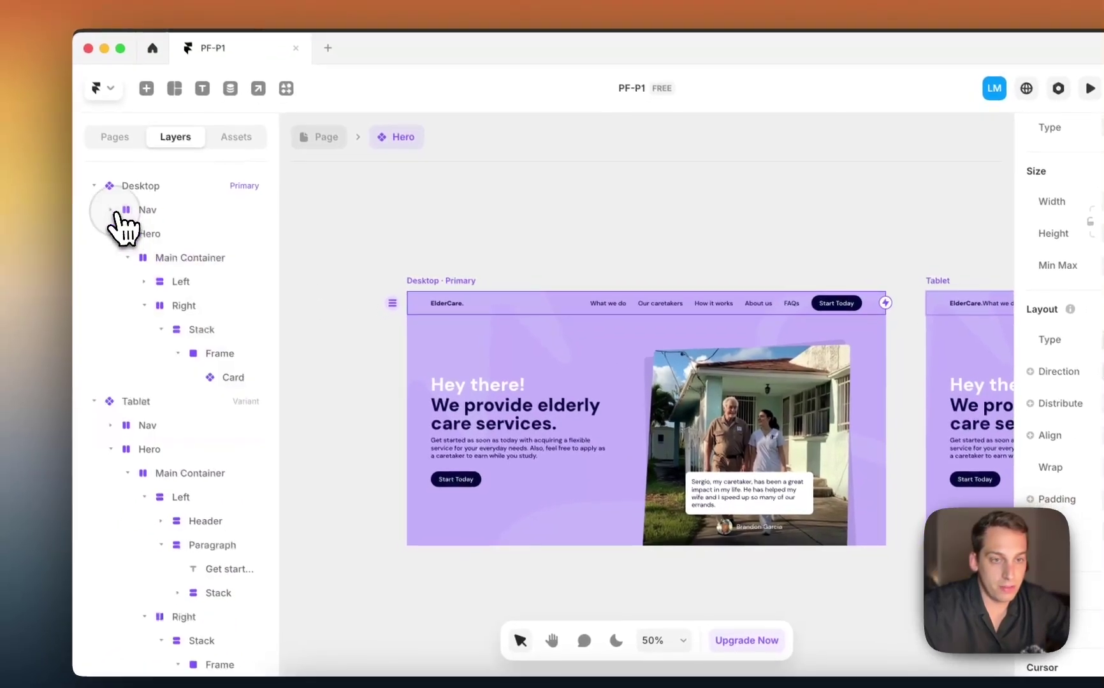
click(131, 211)
click(111, 233)
click(153, 233)
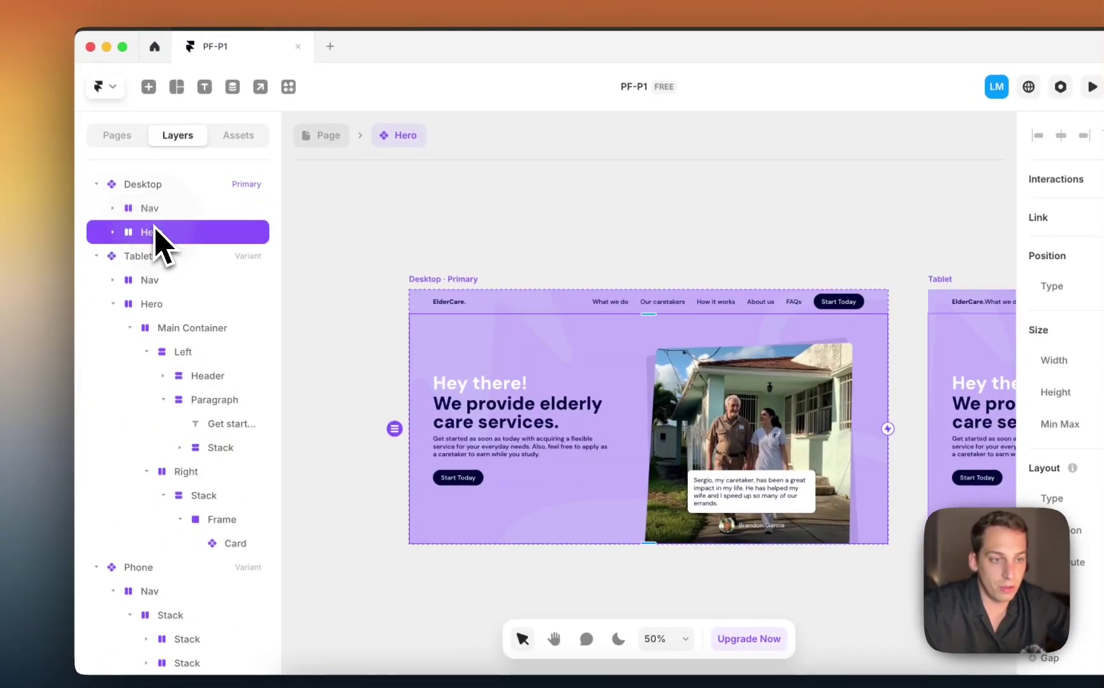
click(156, 216)
click(114, 209)
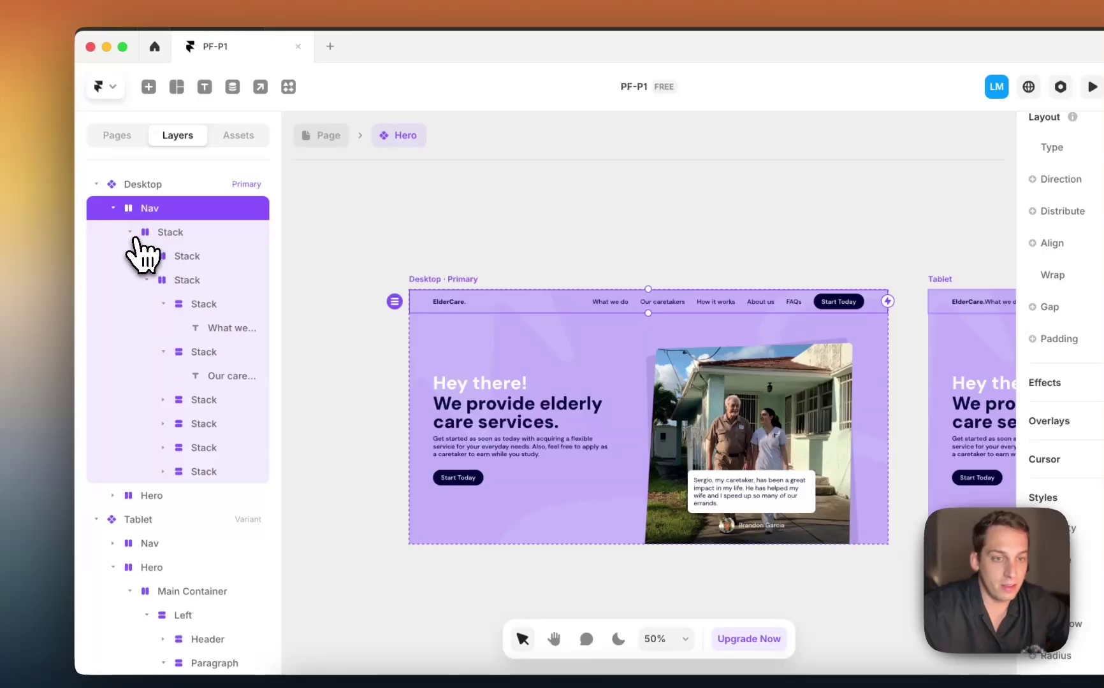
click(132, 235)
click(183, 235)
Expand the Nav Stack and inspect the child stack holding the ElderCare logo.
click(131, 233)
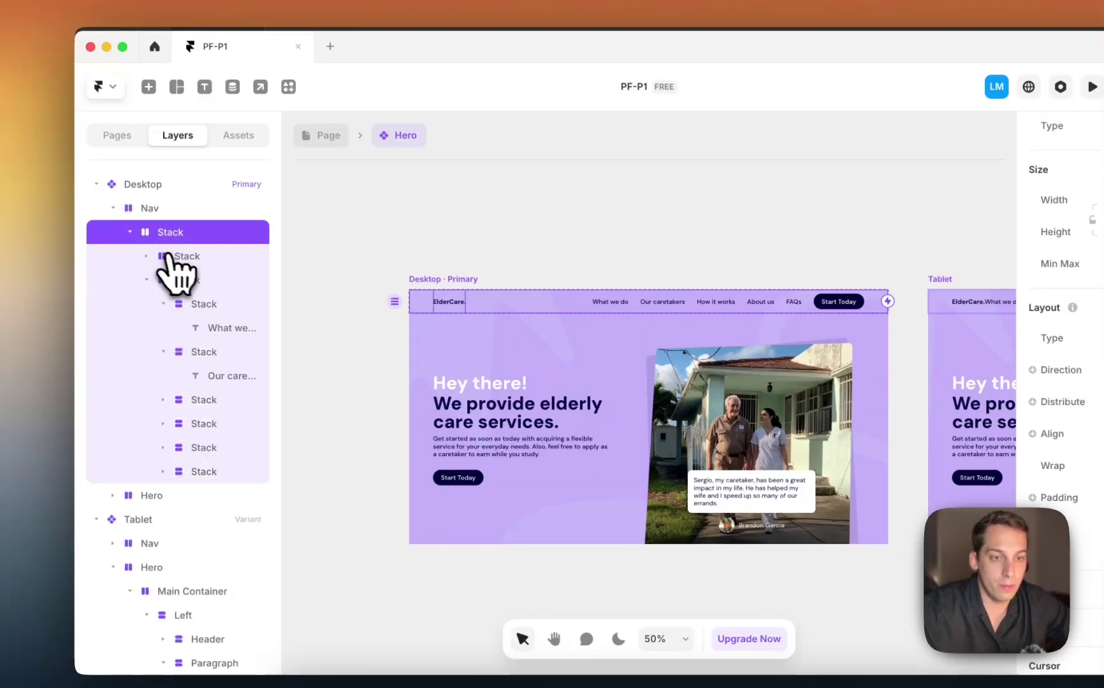
click(146, 280)
click(146, 257)
click(184, 256)
click(204, 280)
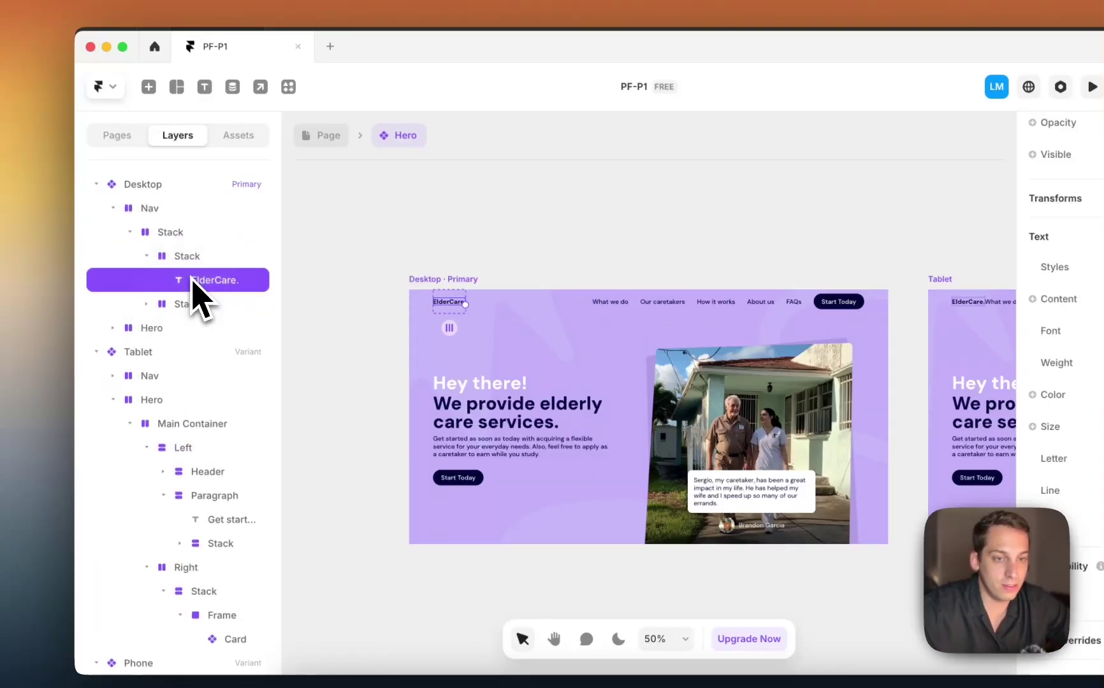
click(192, 257)
click(191, 305)
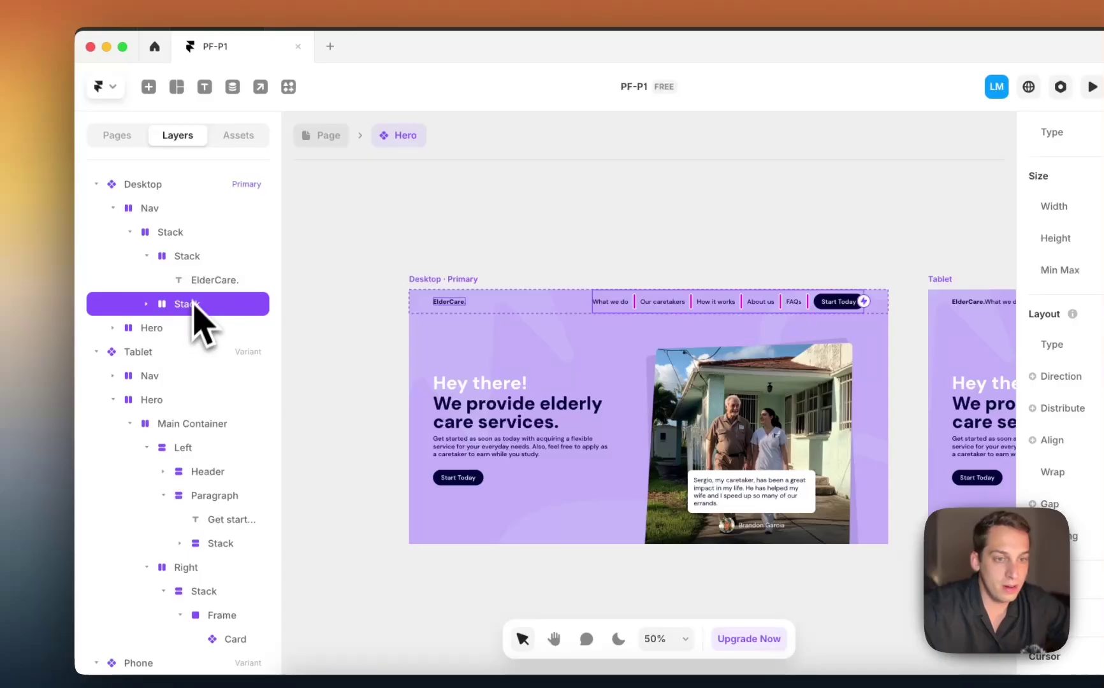
click(196, 262)
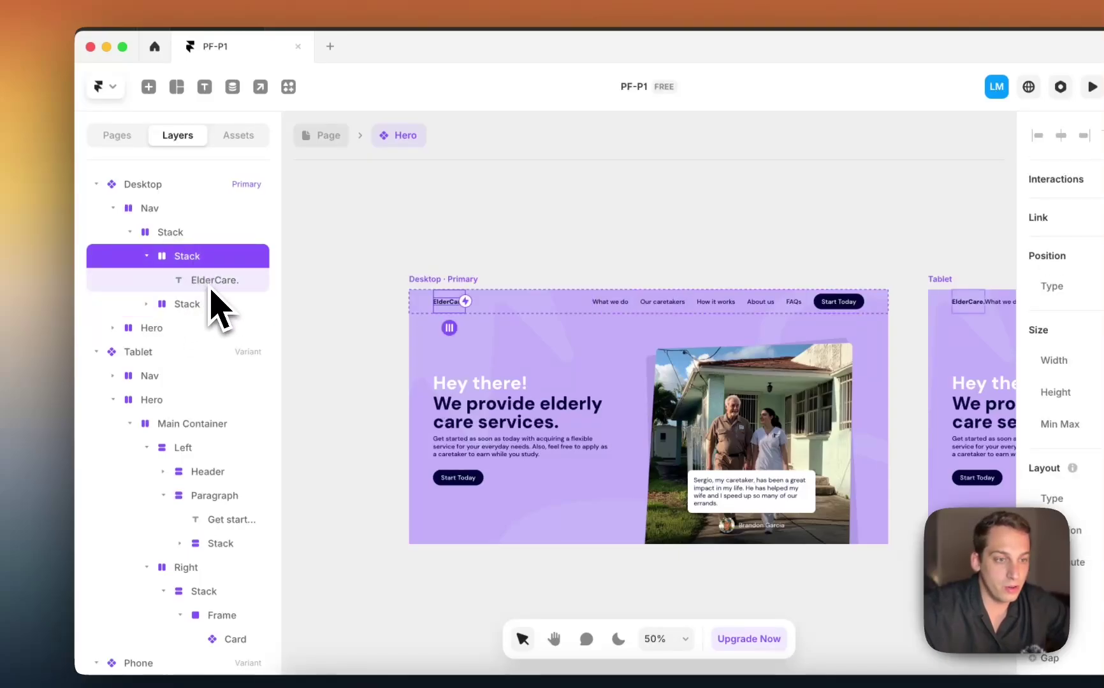
Expand the nav links stack and inspect the links down to the Start Today button.
click(163, 305)
click(147, 305)
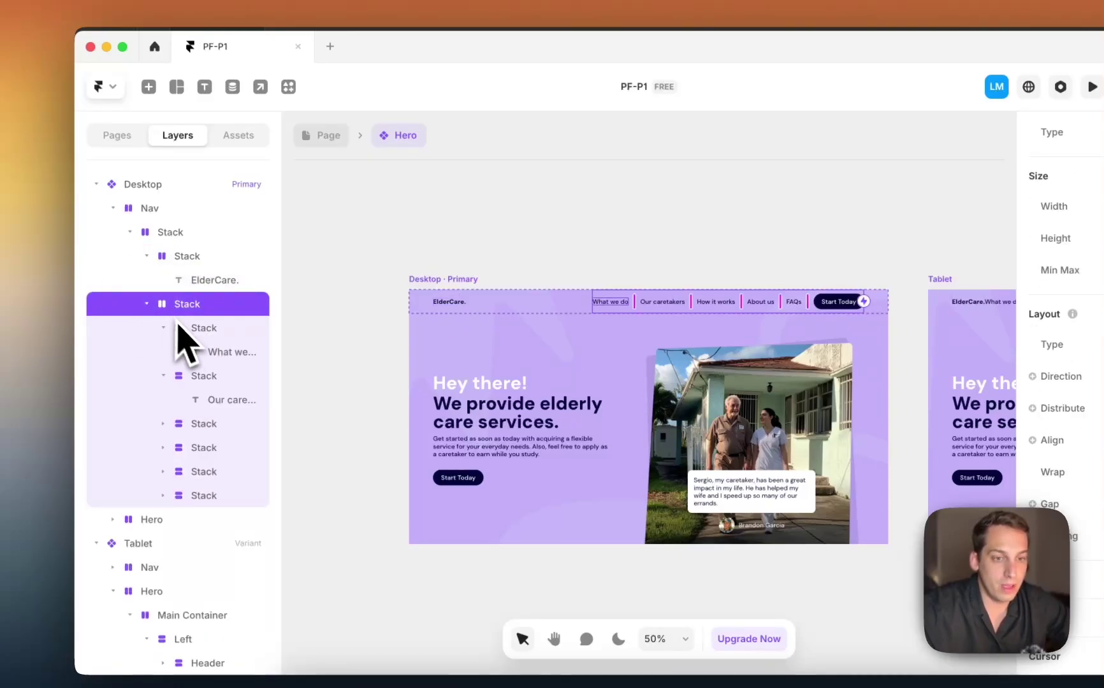
click(164, 328)
click(163, 351)
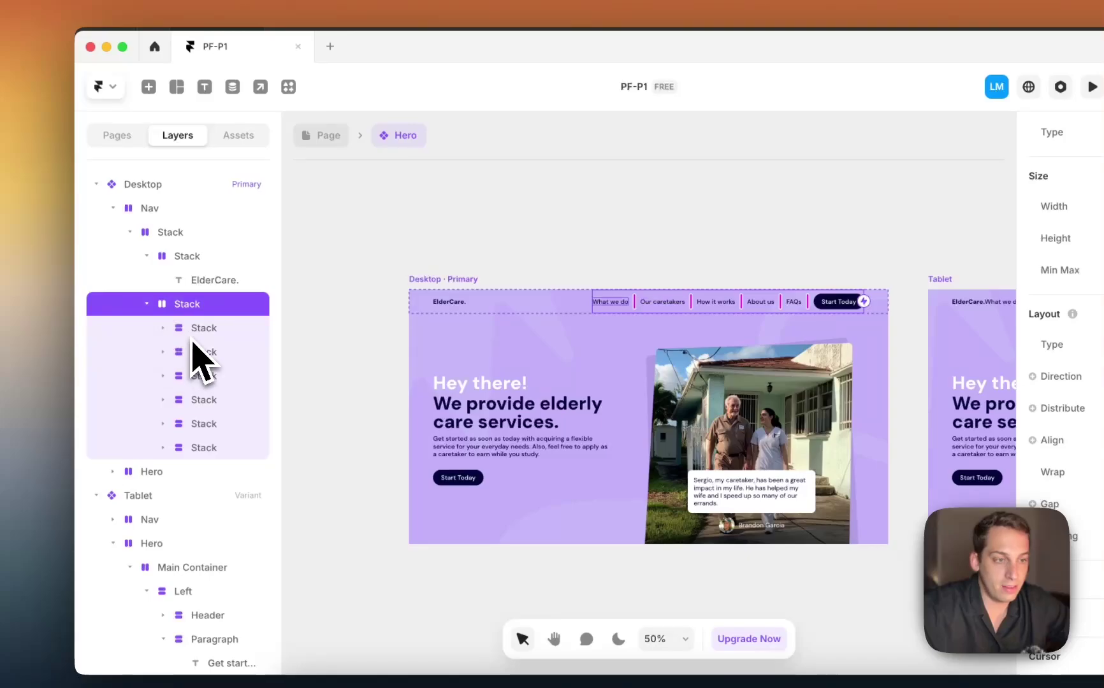
click(207, 448)
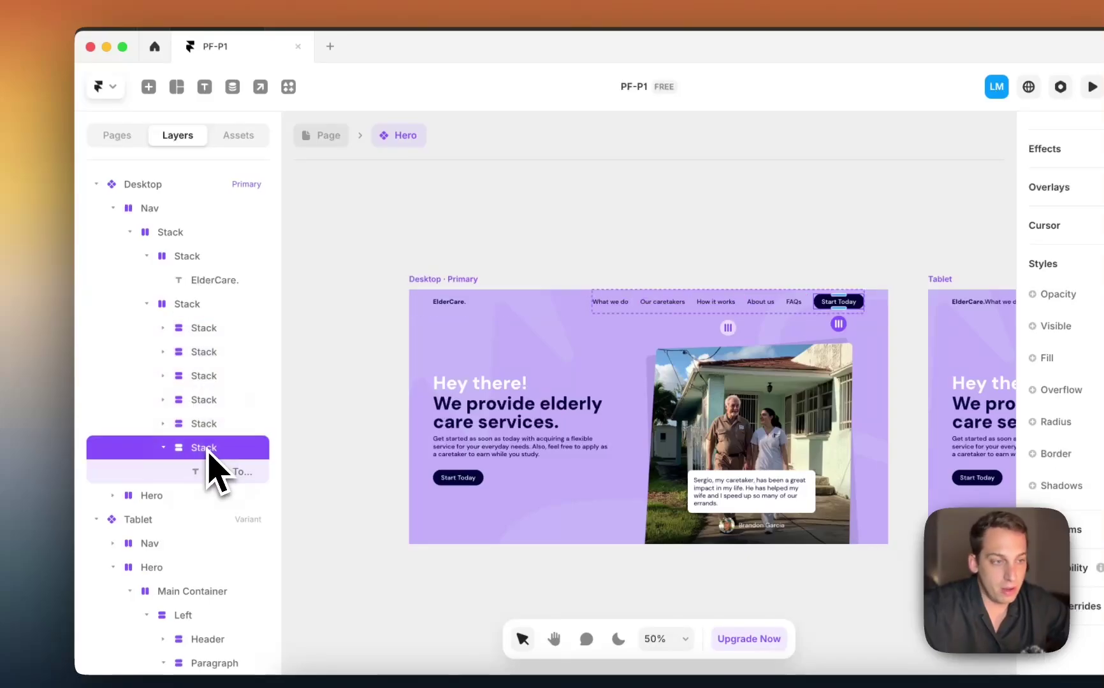
scroll(854, 312, up, 5)
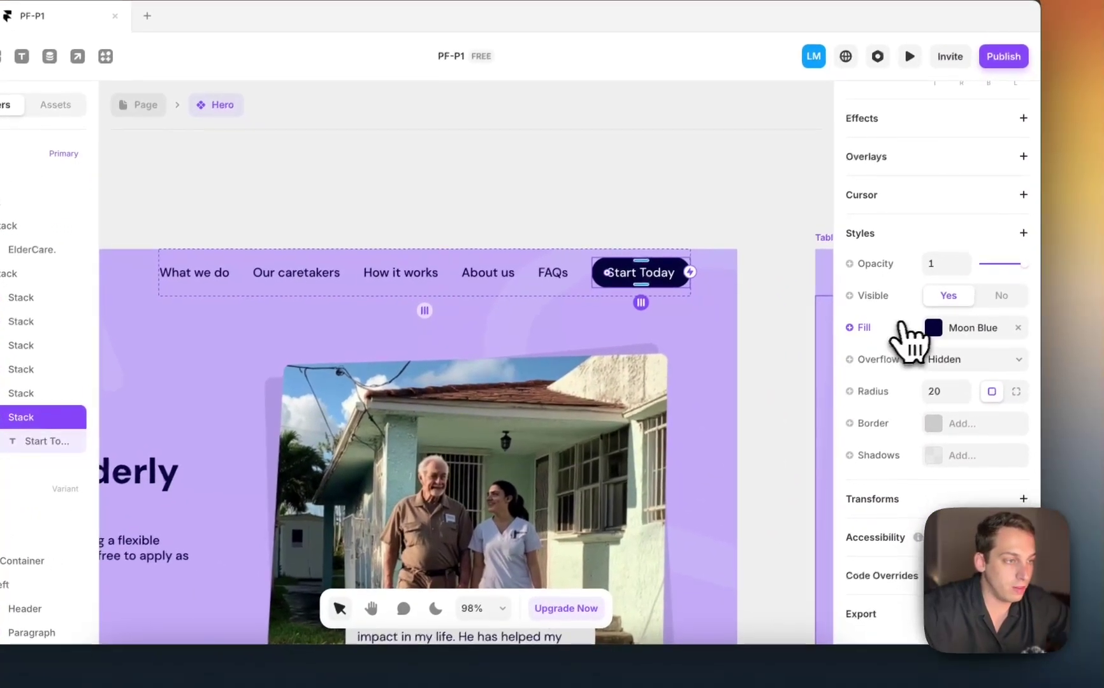
click(942, 335)
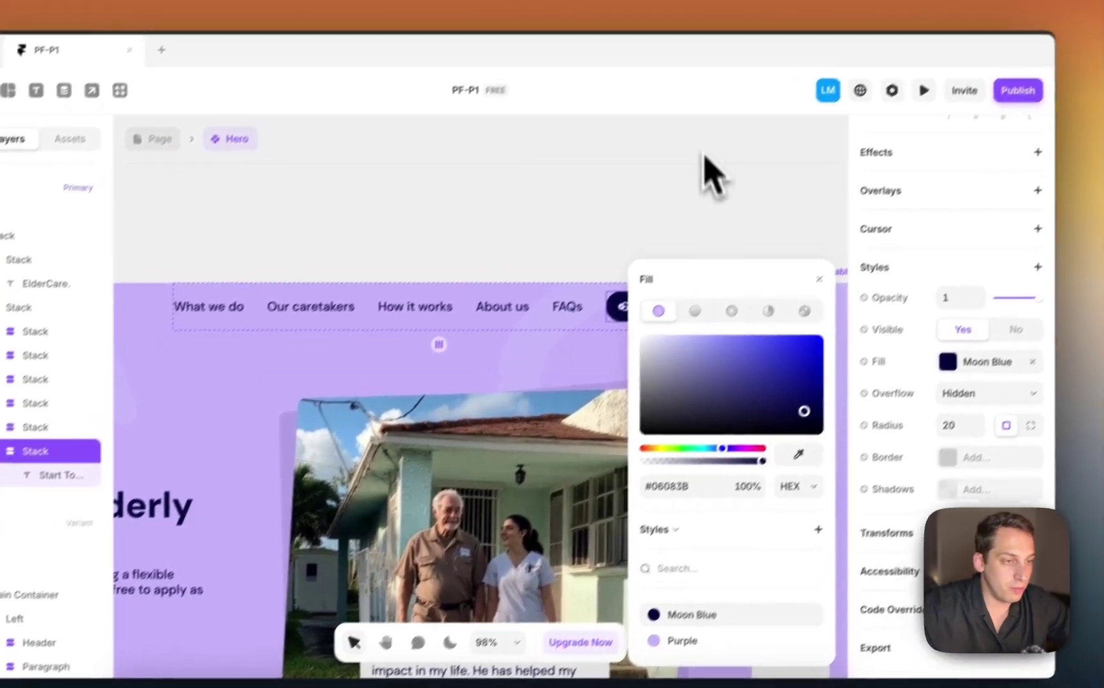
click(652, 159)
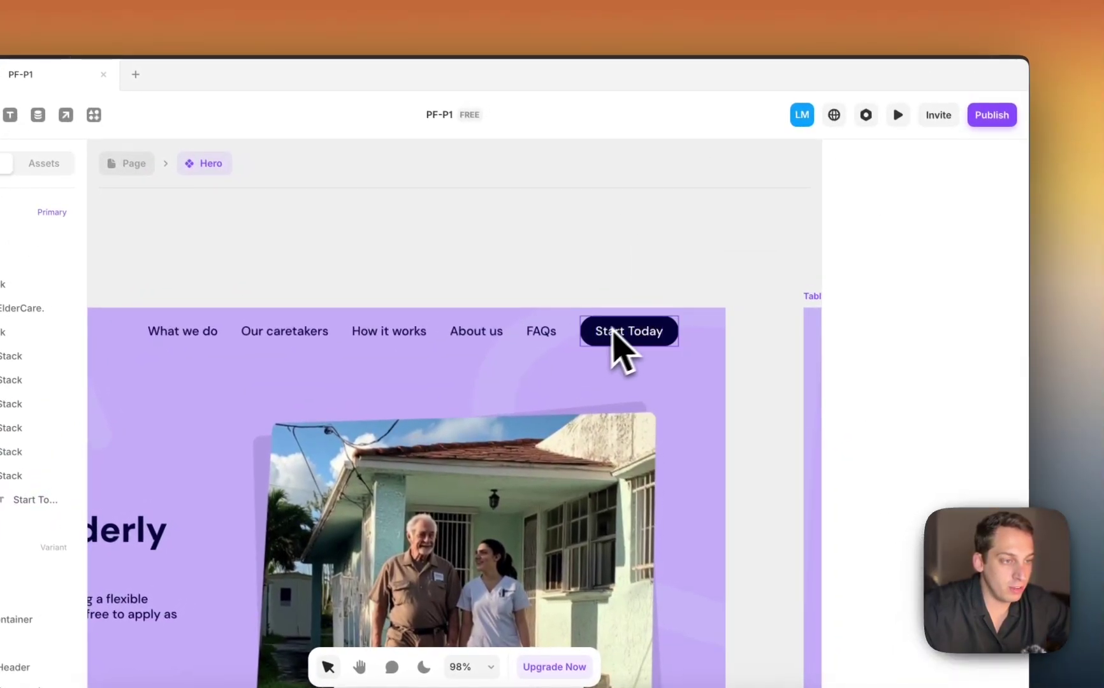
click(596, 334)
scroll(911, 418, up, 5)
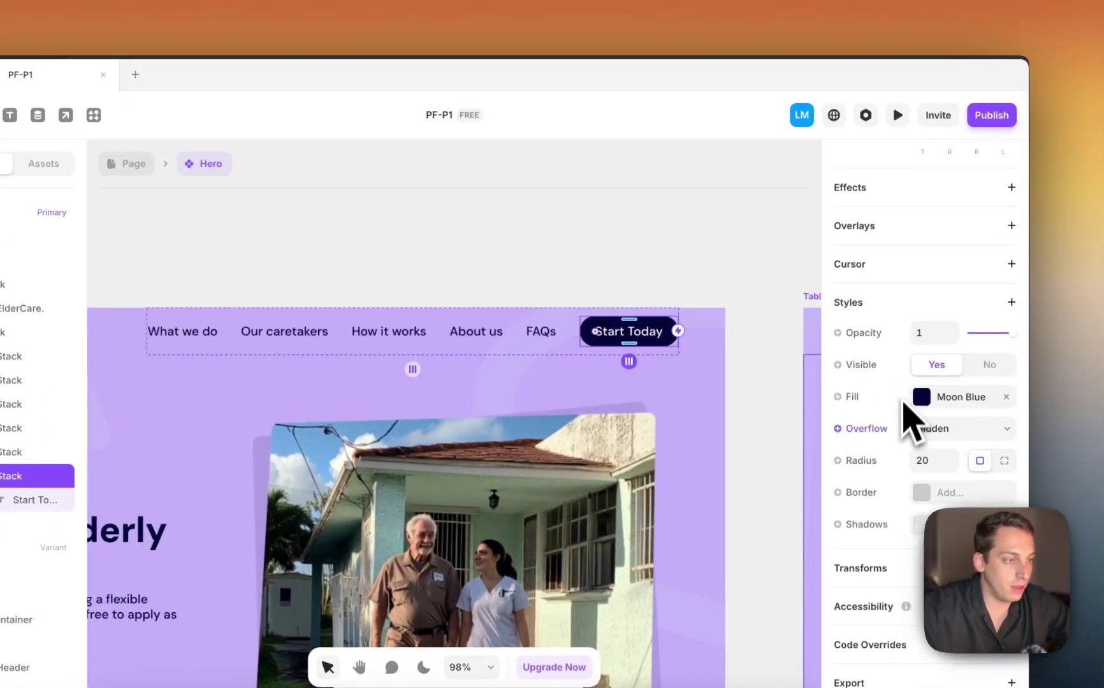
scroll(911, 436, down, 2)
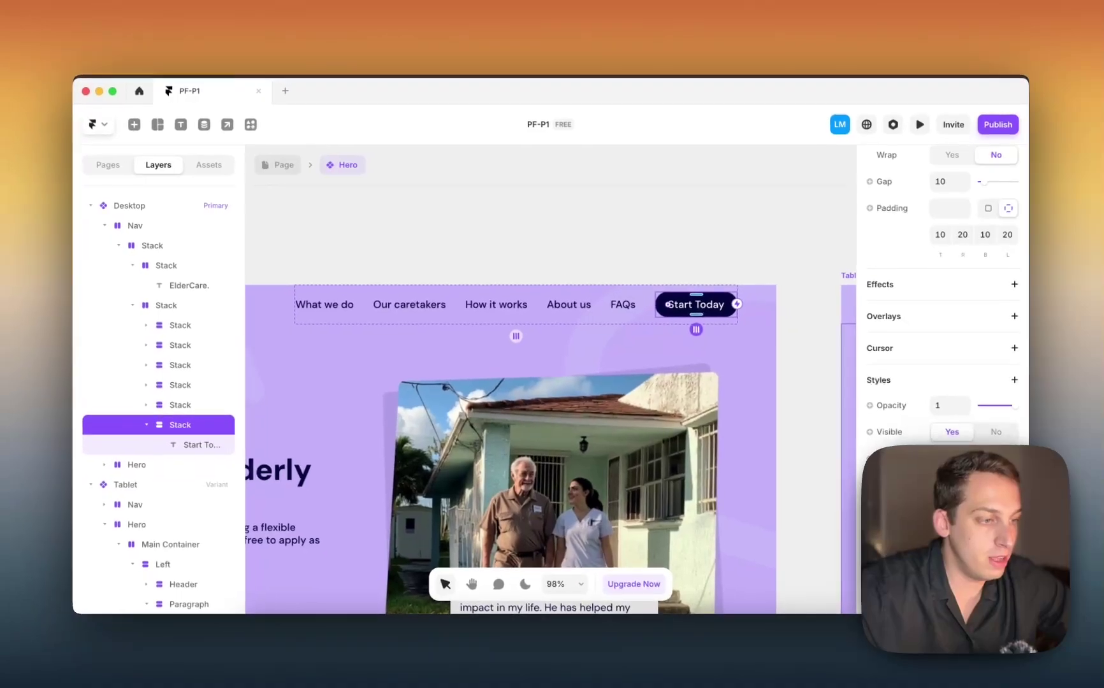
scroll(964, 382, up, 3)
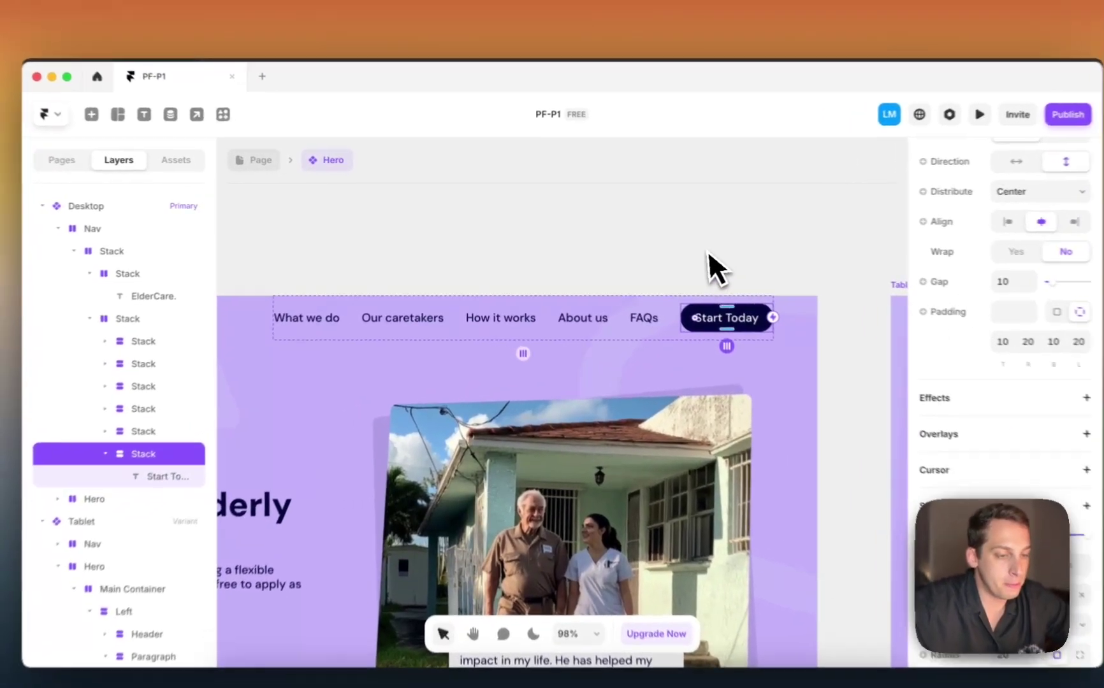
click(673, 255)
Fold away Nav and expose the Main Container's Left and Right columns.
ctrl+scroll(688, 255, down, 3)
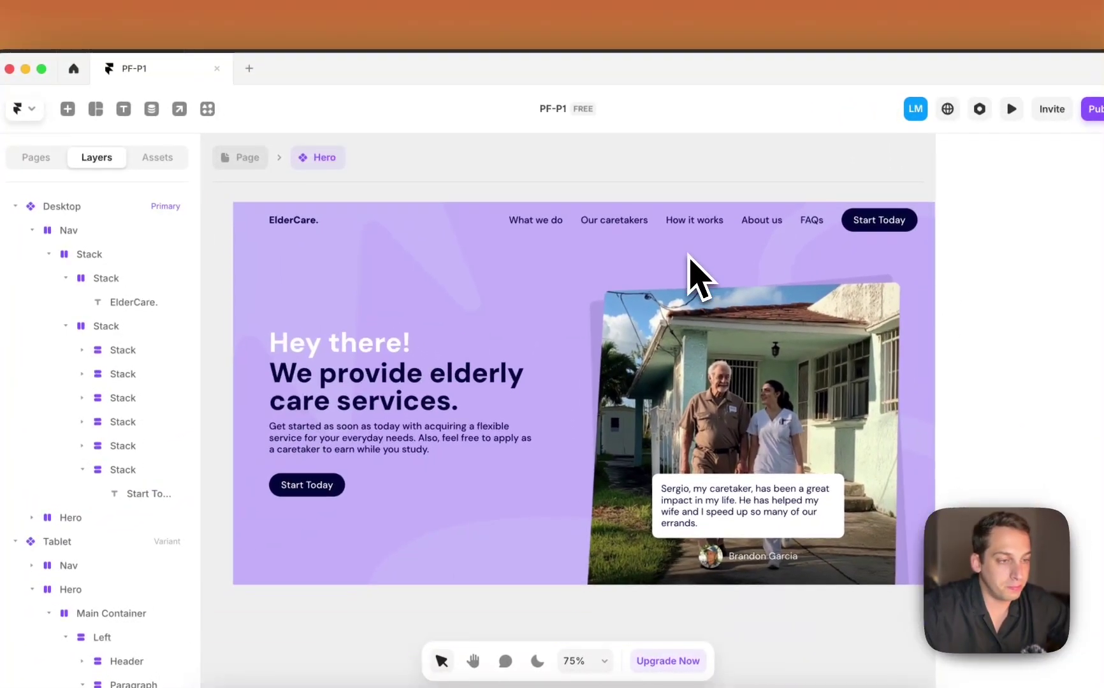
scroll(690, 255, down, 3)
click(369, 332)
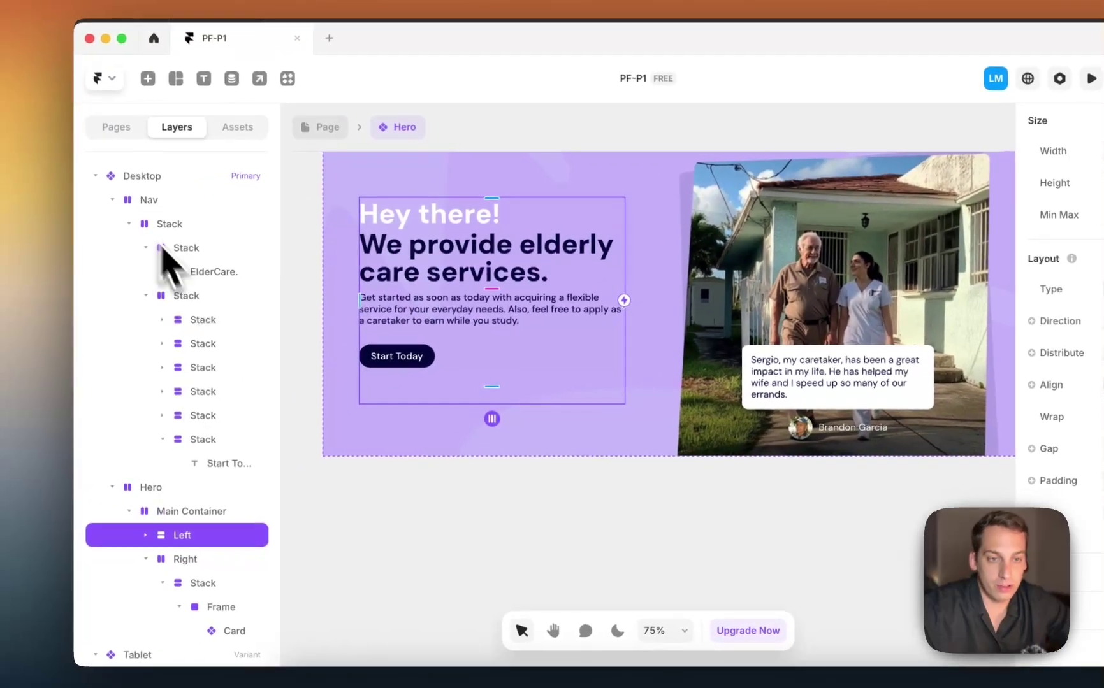
click(113, 199)
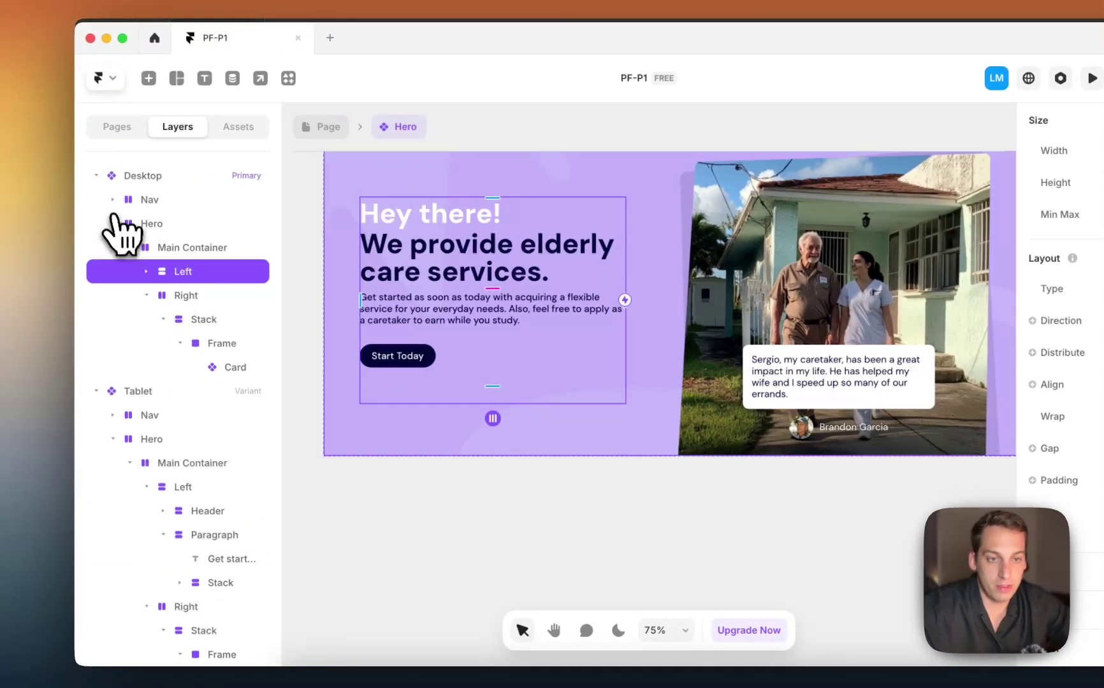
click(139, 253)
click(131, 248)
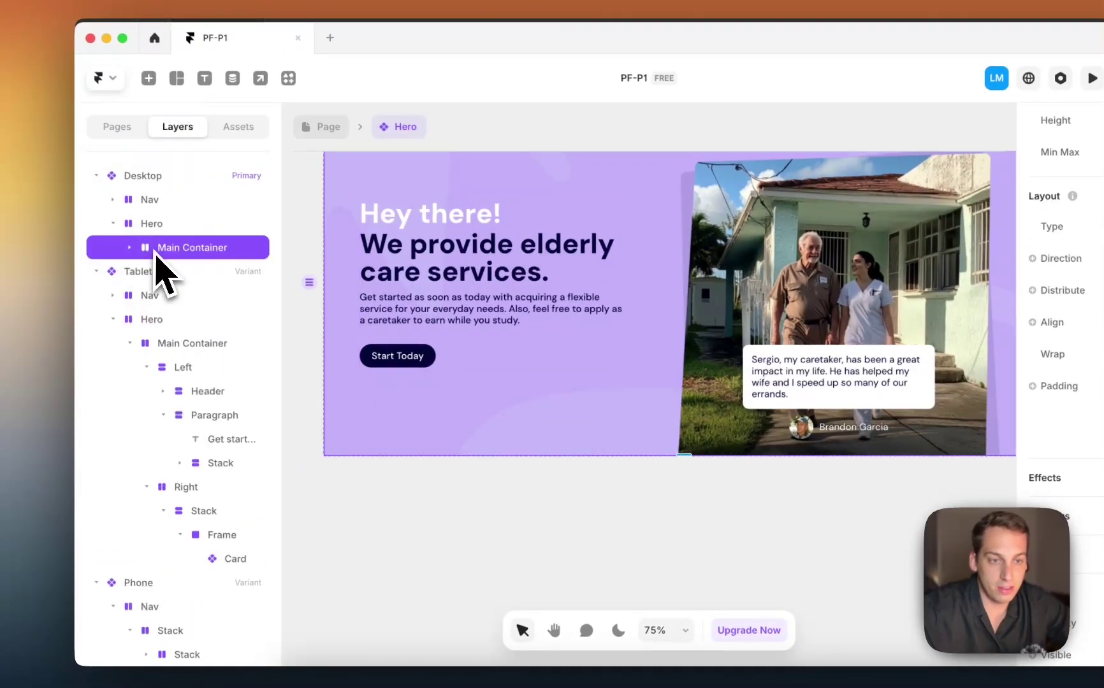
click(131, 249)
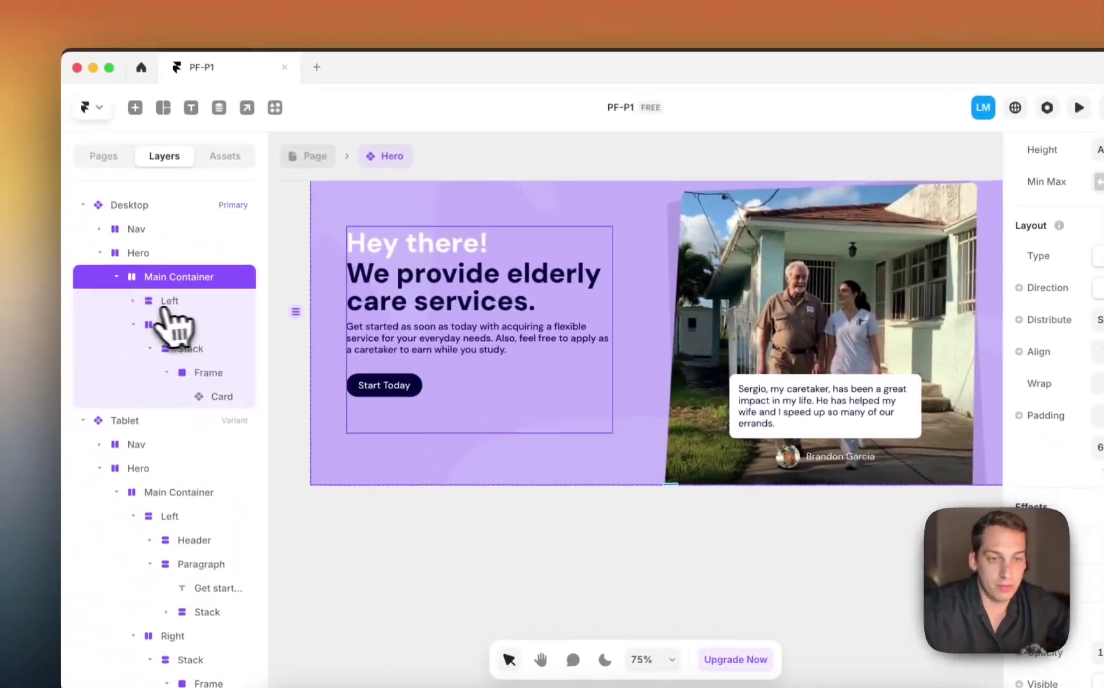
click(133, 325)
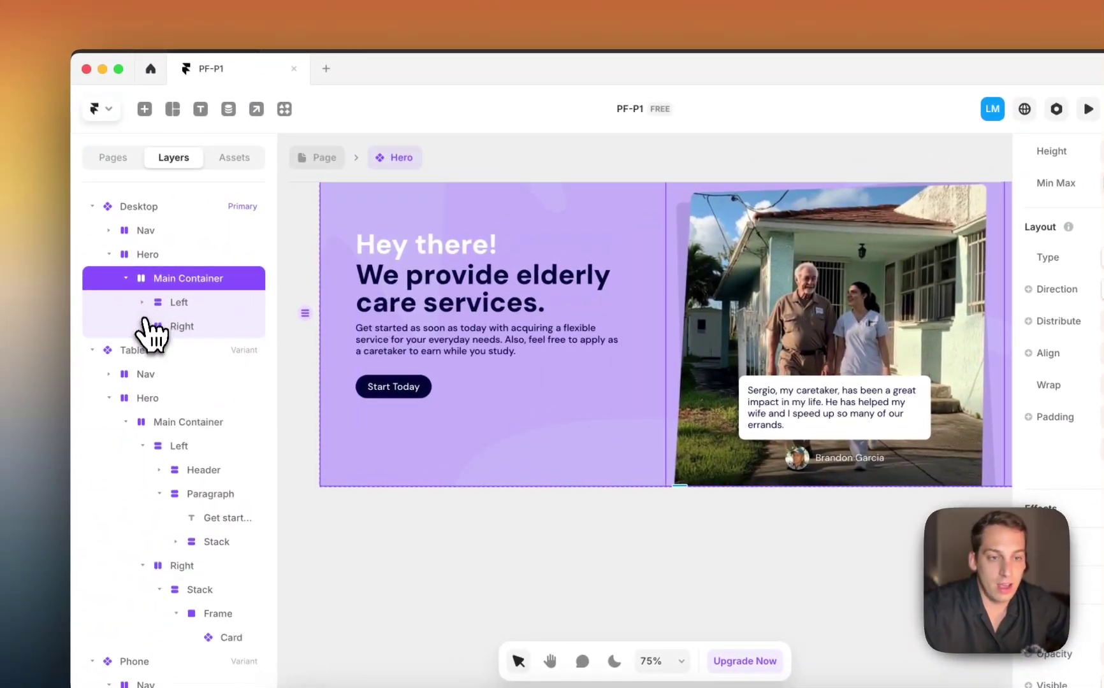
click(160, 305)
click(173, 328)
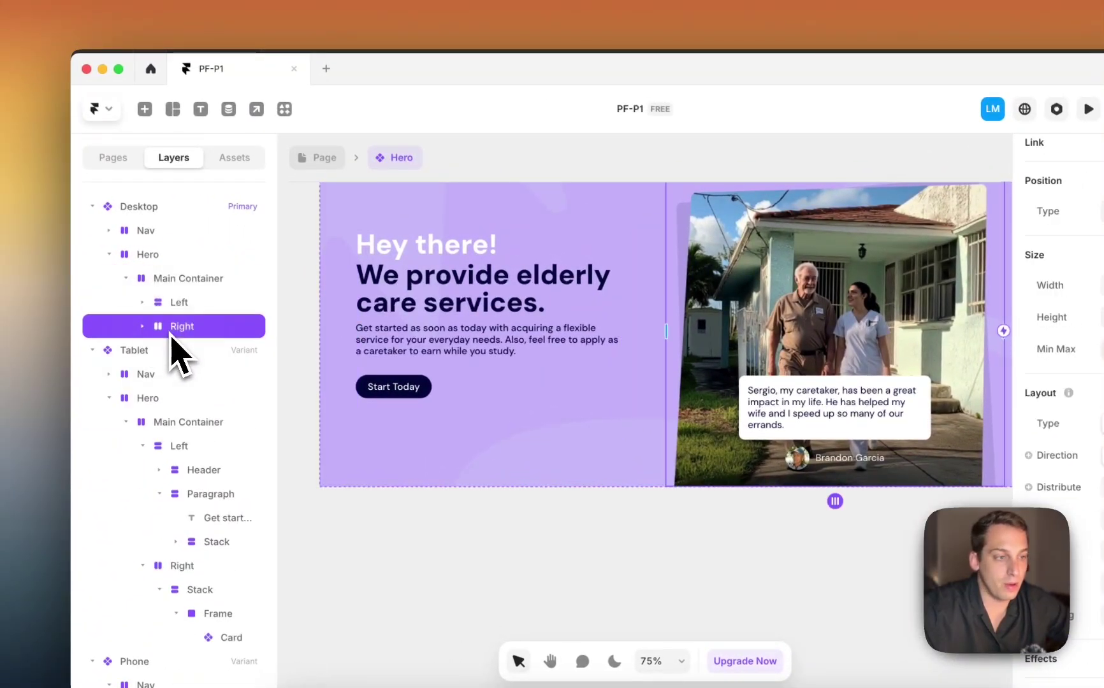
click(162, 305)
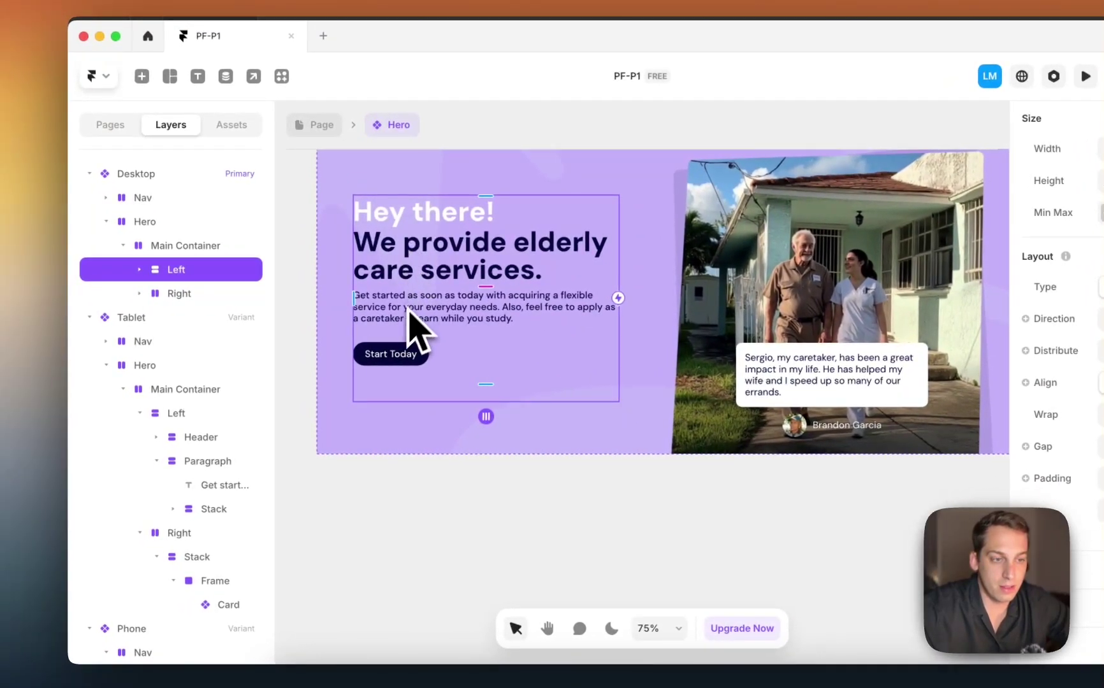
Expand Left to inspect its Header, Paragraph and Start Today button stack.
click(140, 270)
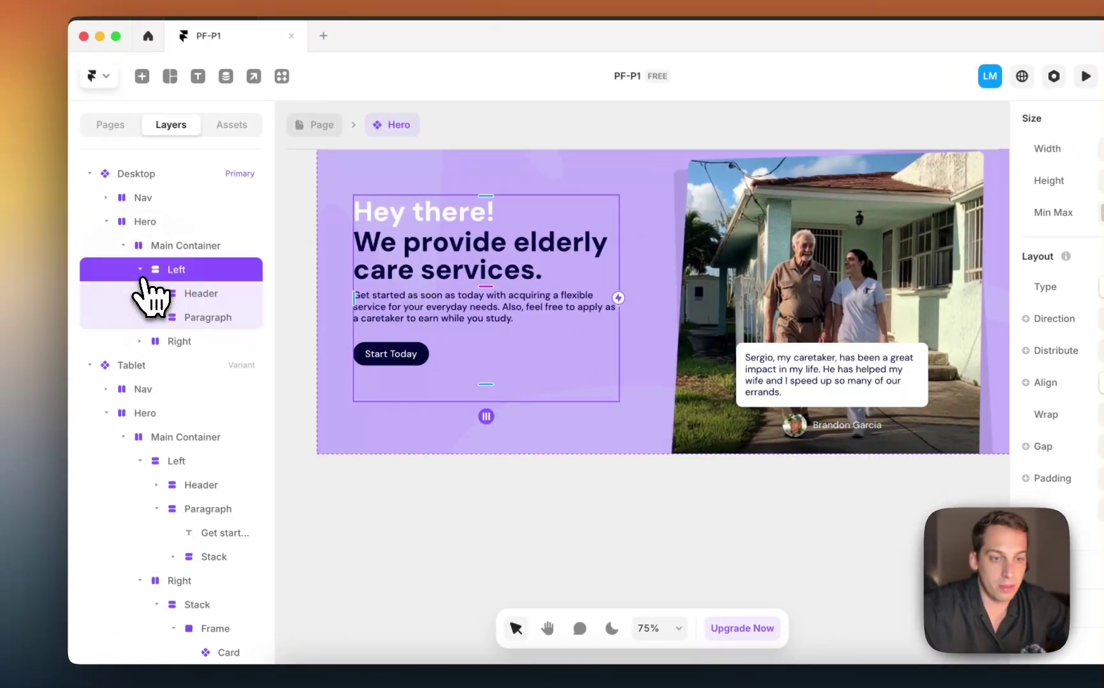
click(195, 299)
click(194, 367)
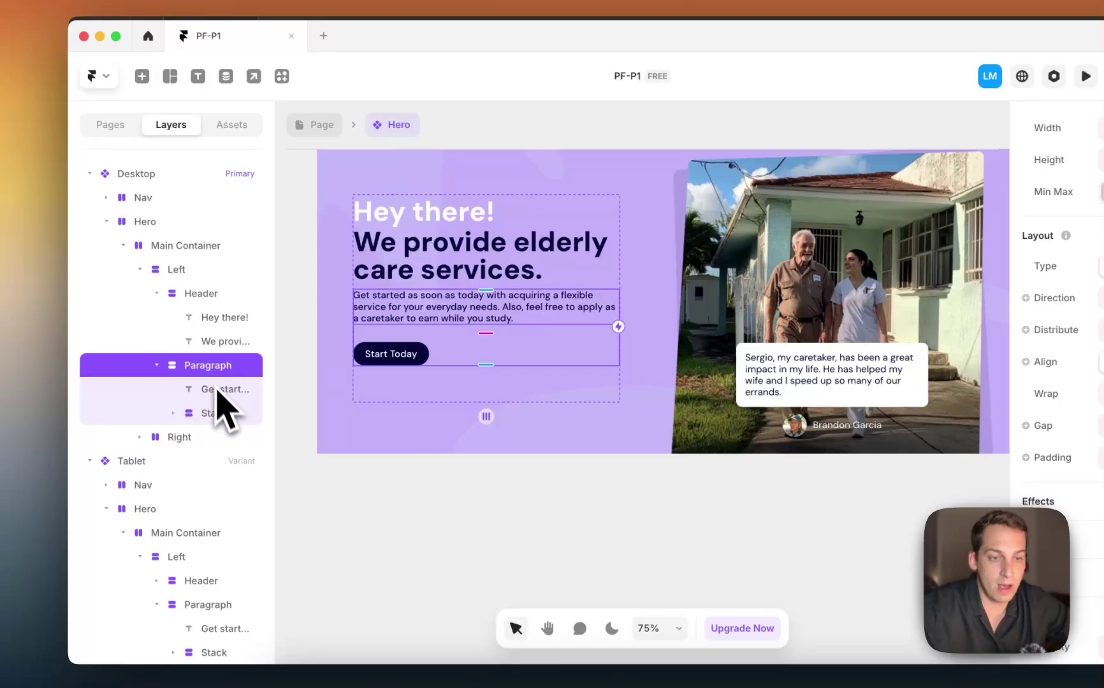
click(205, 414)
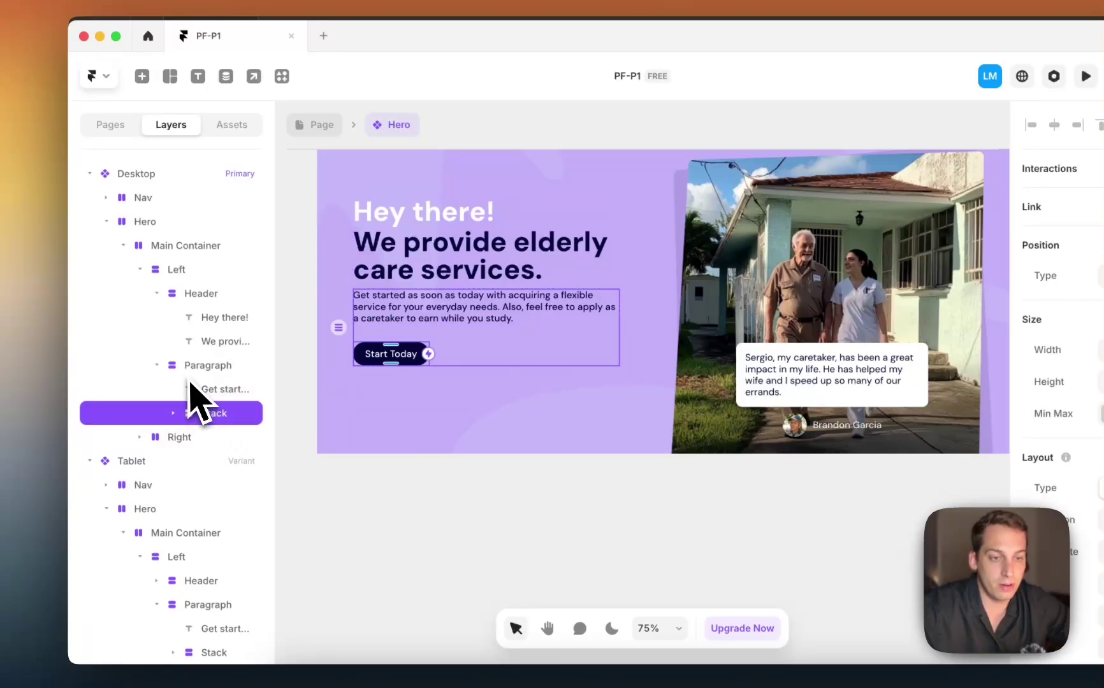
click(193, 369)
click(187, 299)
Expand Right to inspect its Stack, photo Frame and testimonial Card.
click(170, 439)
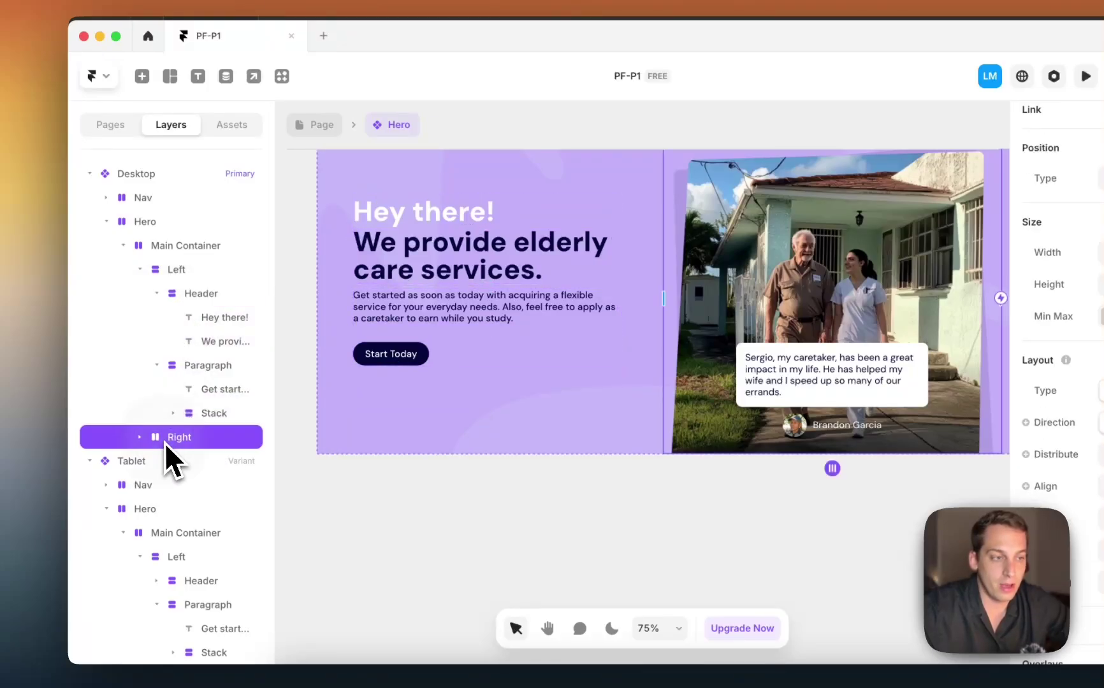
click(141, 439)
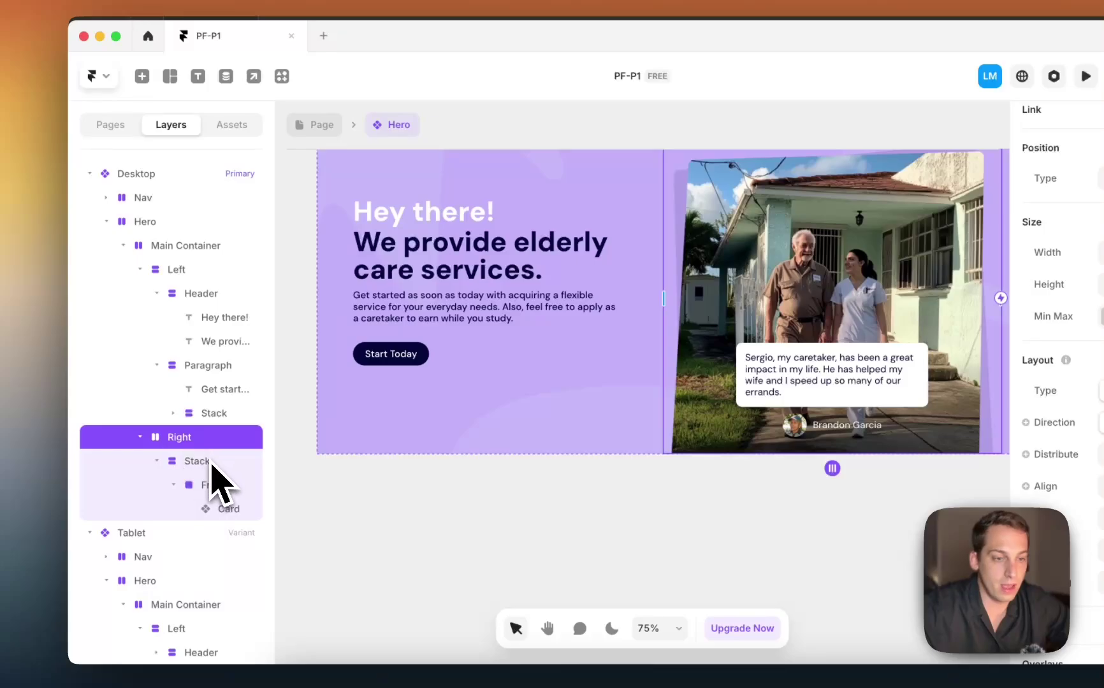
click(203, 463)
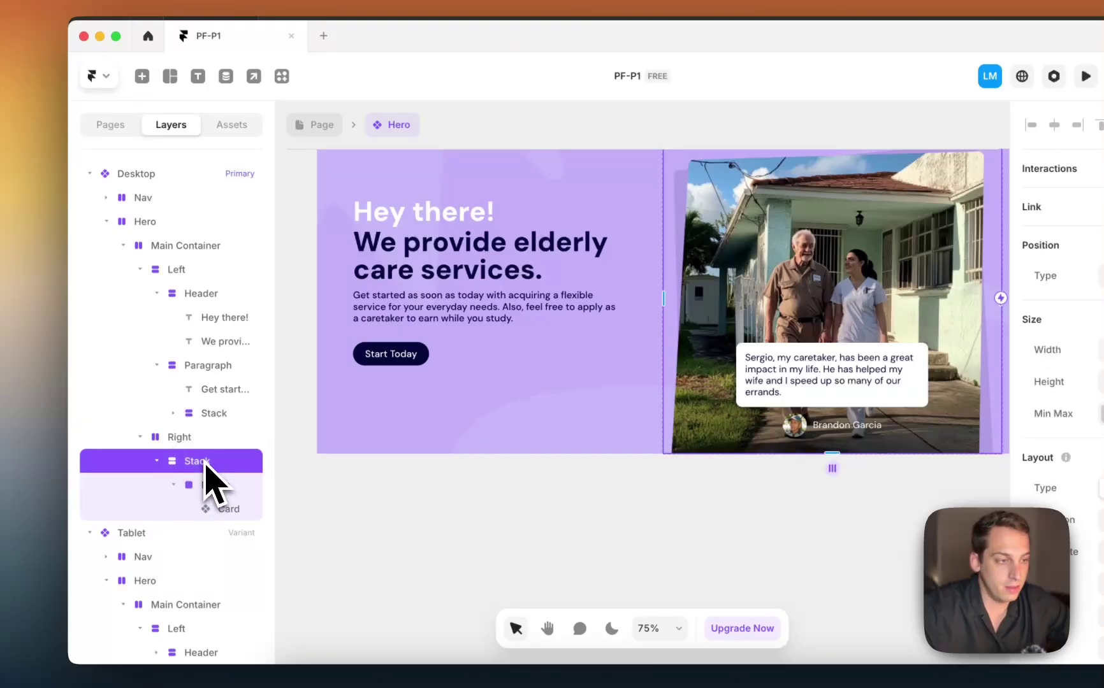
click(209, 485)
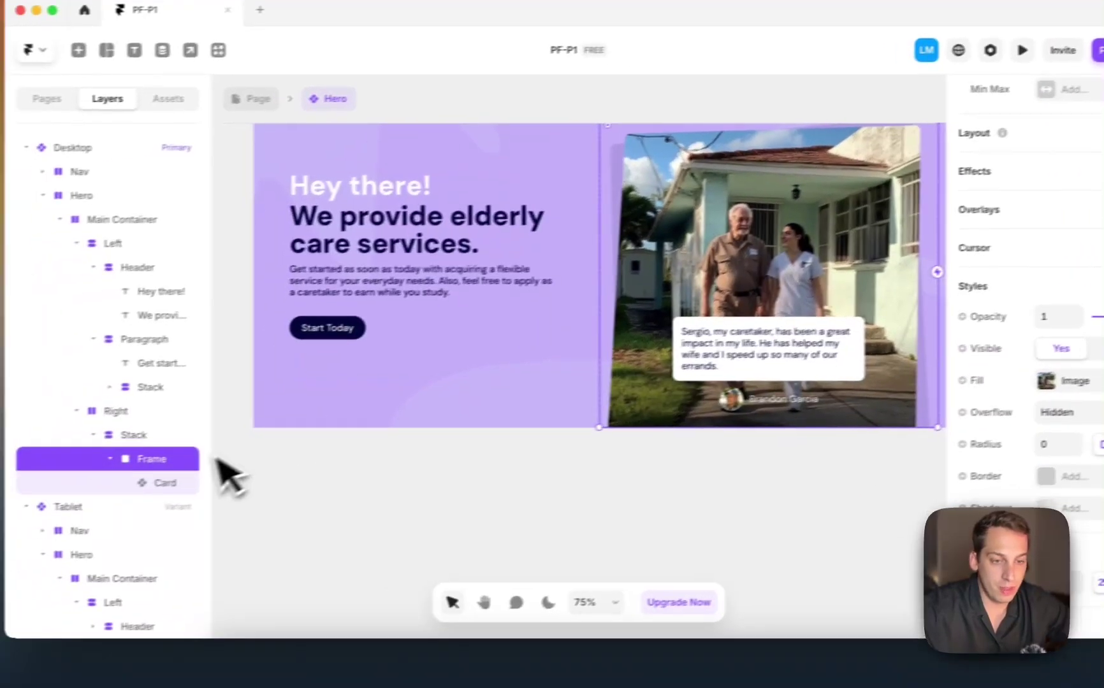
click(81, 496)
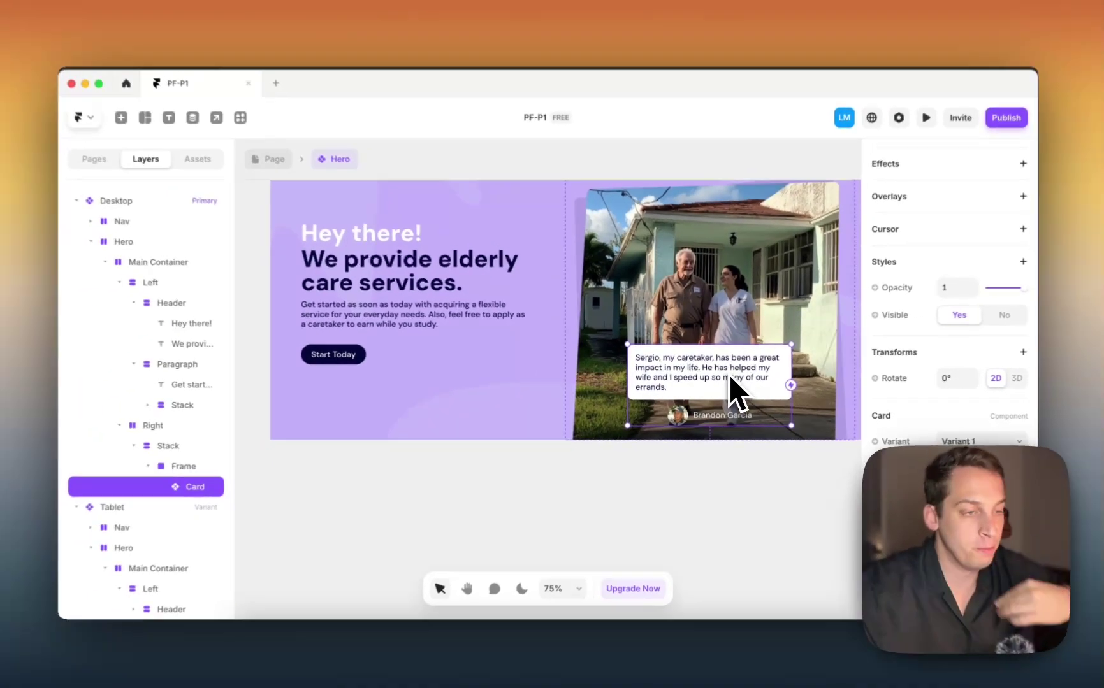
scroll(669, 364, down, 5)
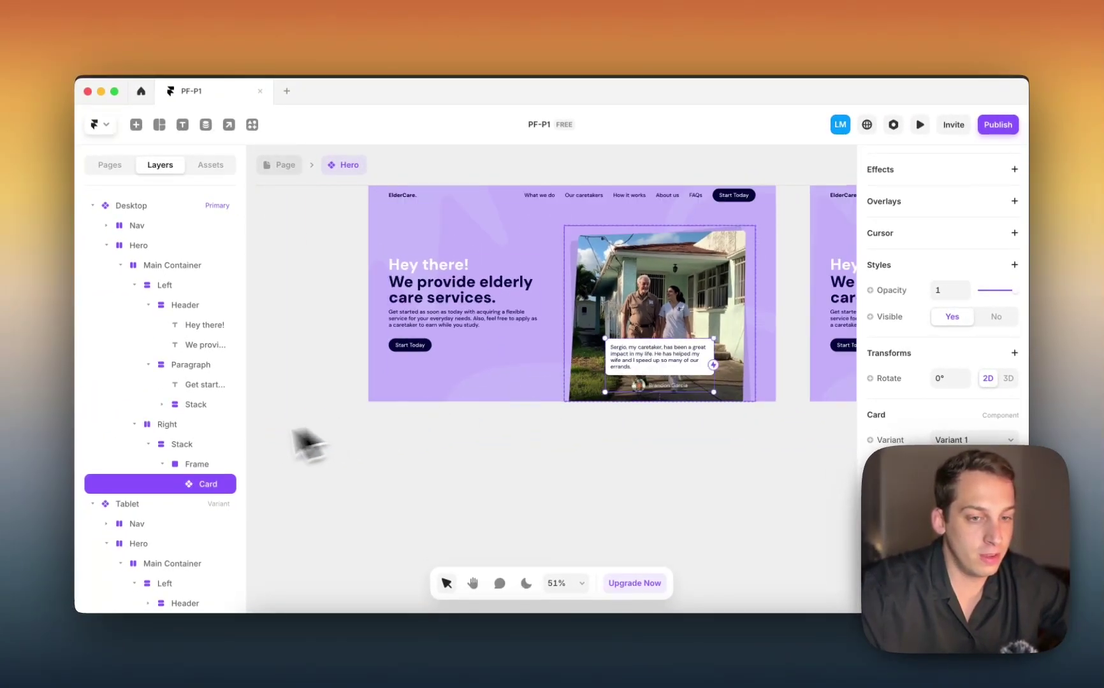
scroll(982, 271, up, 8)
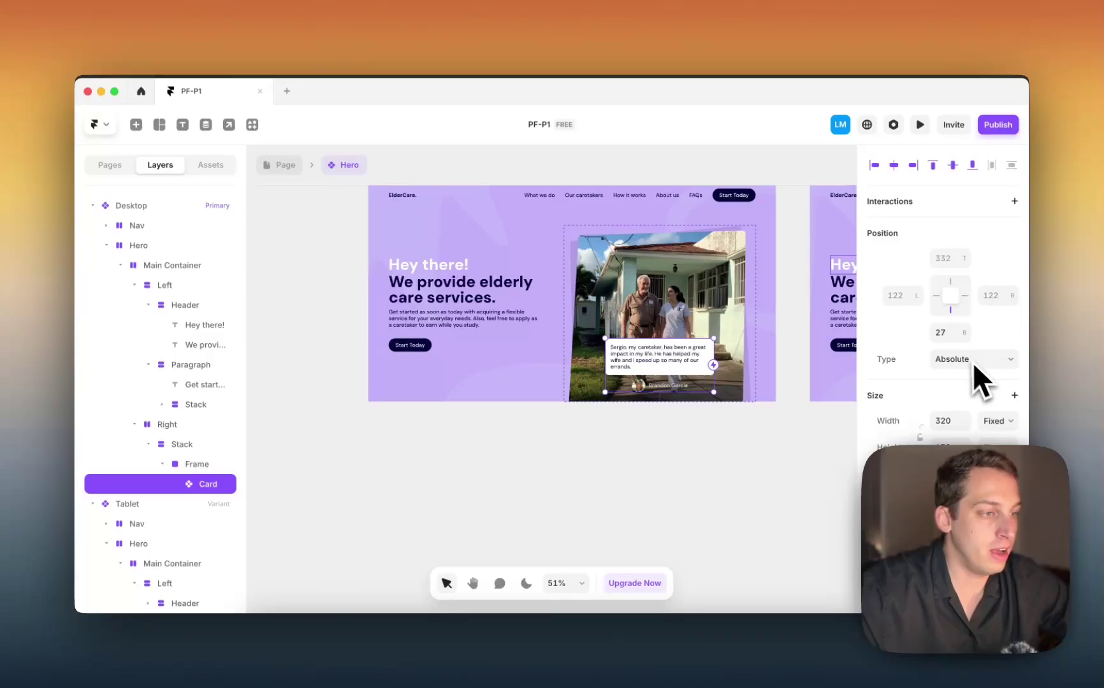
scroll(713, 355, right, 3)
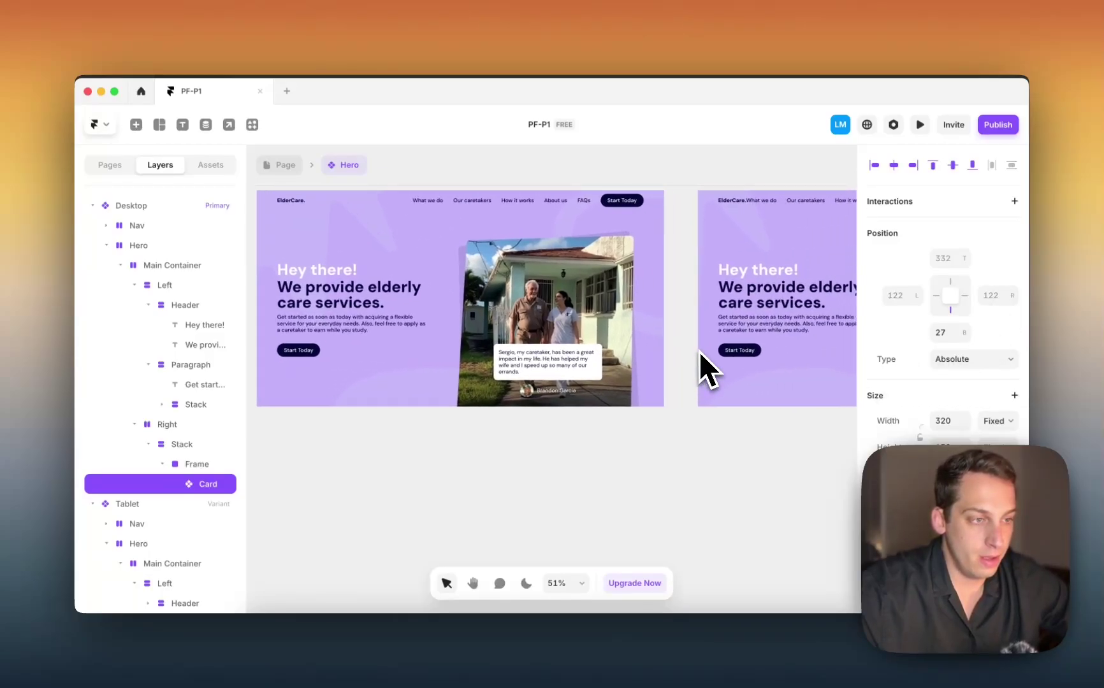
scroll(705, 357, down, 2)
scroll(705, 357, up, 3)
scroll(699, 353, left, 3)
scroll(699, 347, up, 2)
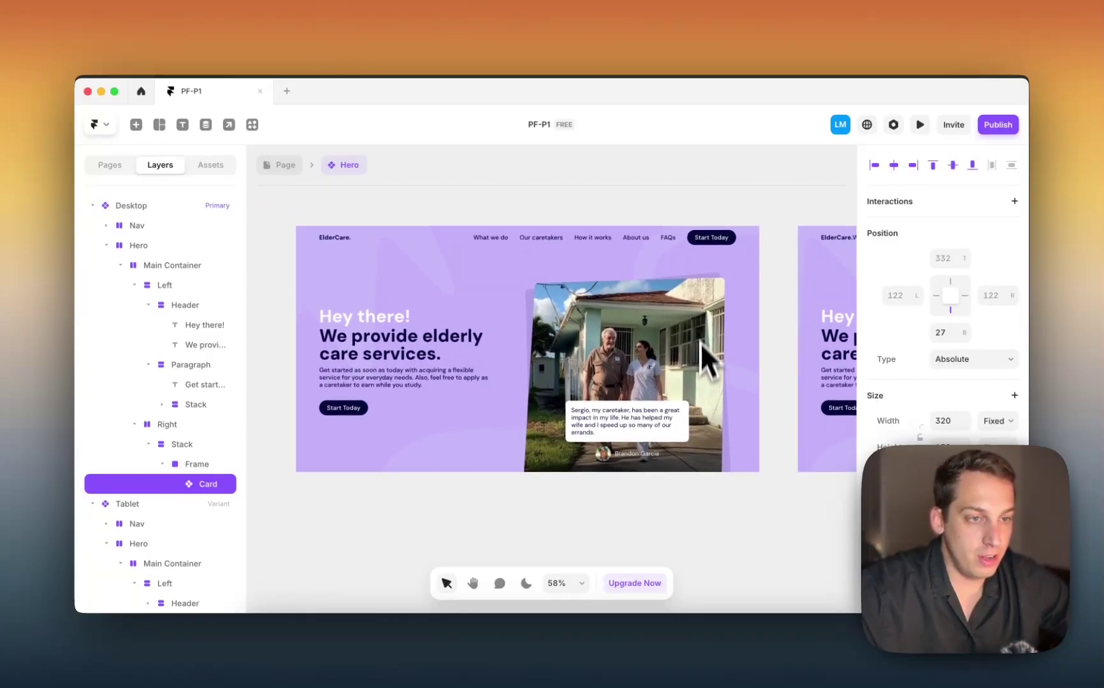
click(638, 217)
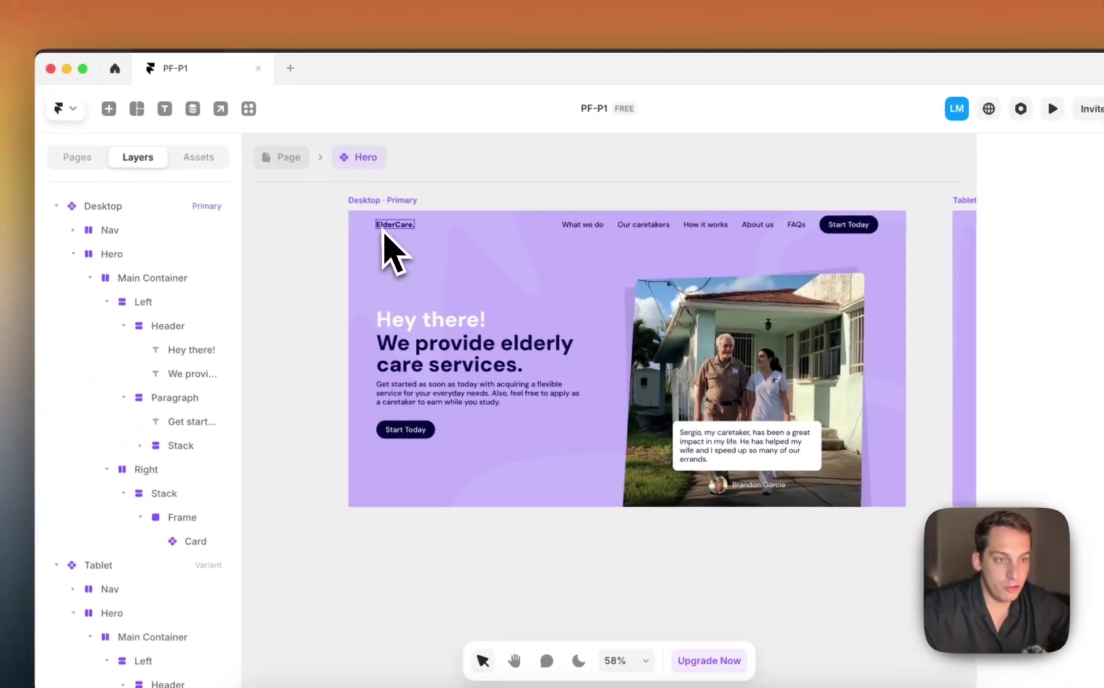
click(354, 130)
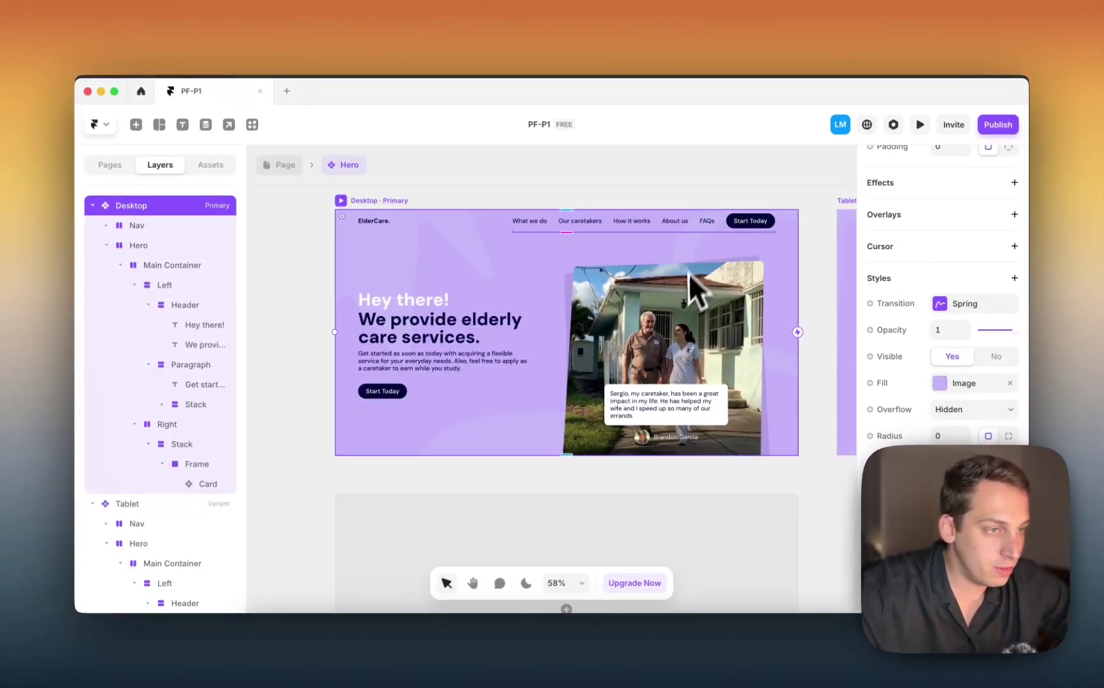
scroll(538, 382, down, 3)
scroll(538, 383, right, 3)
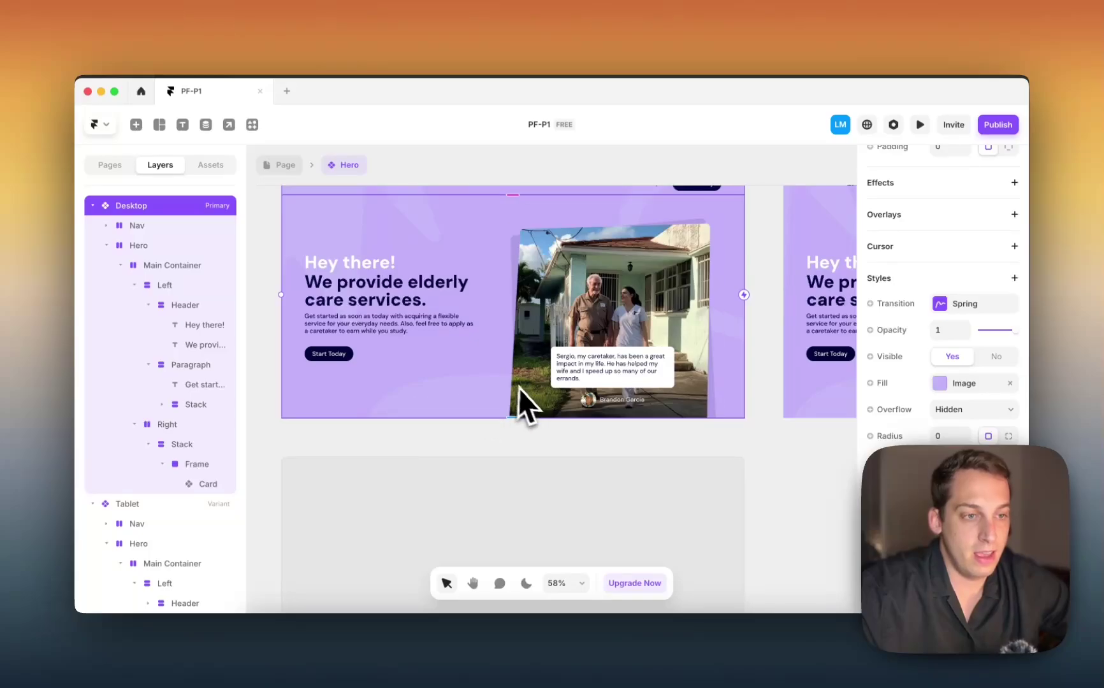
scroll(523, 408, up, 2)
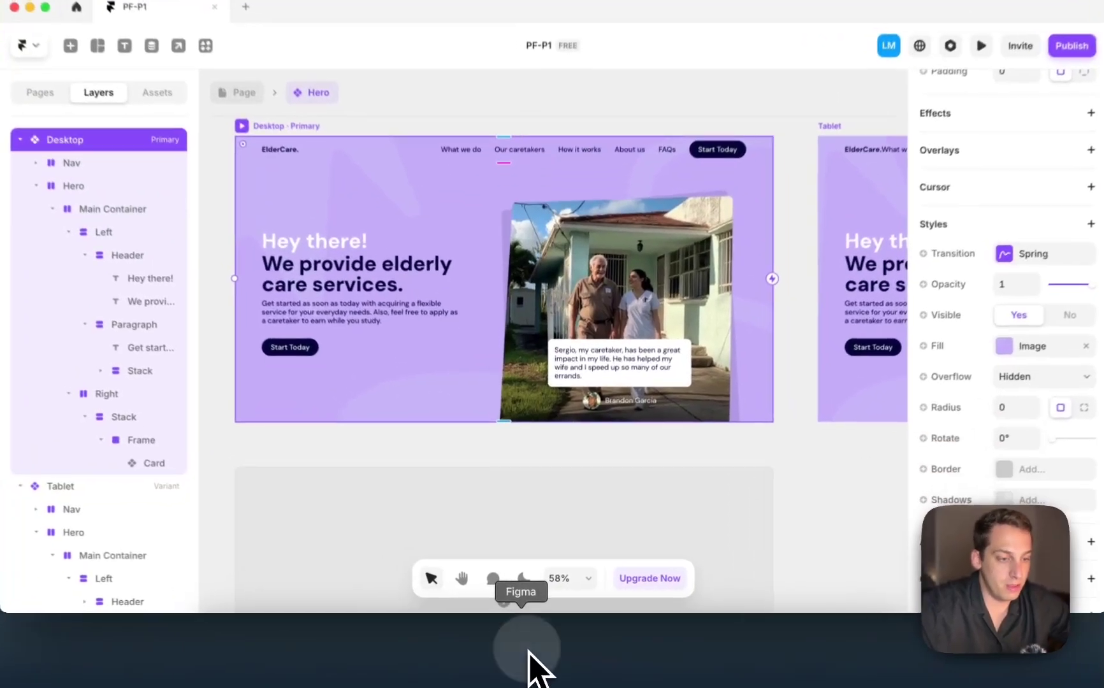
click(531, 645)
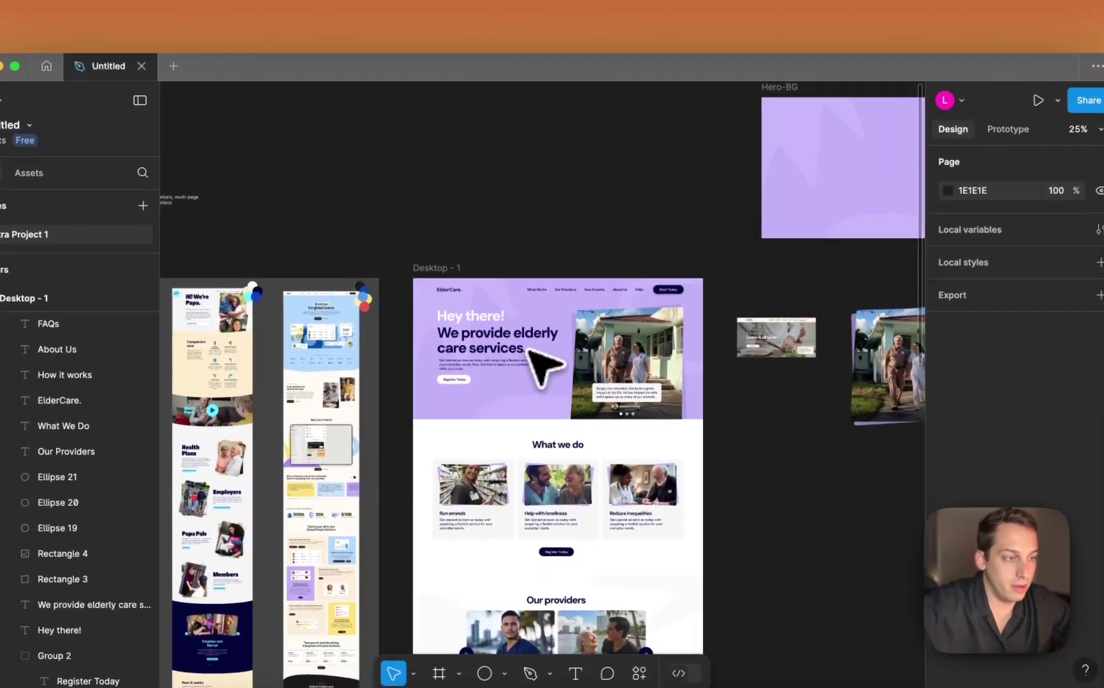
scroll(529, 350, right, 5)
scroll(529, 349, up, 2)
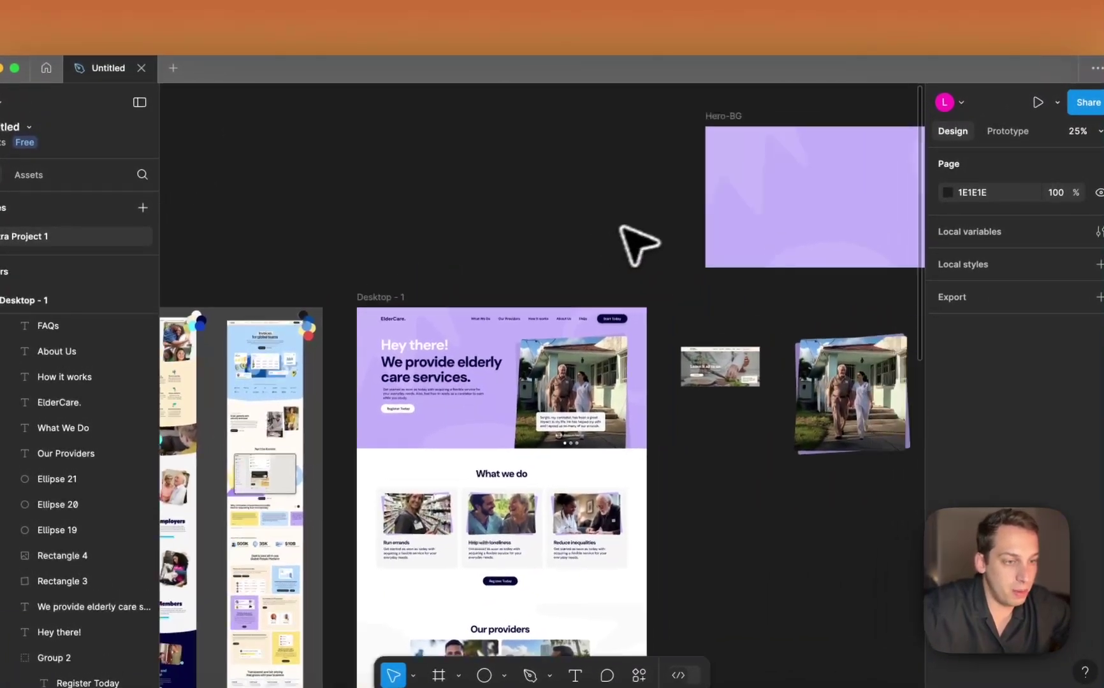
scroll(668, 213, right, 5)
scroll(667, 212, up, 2)
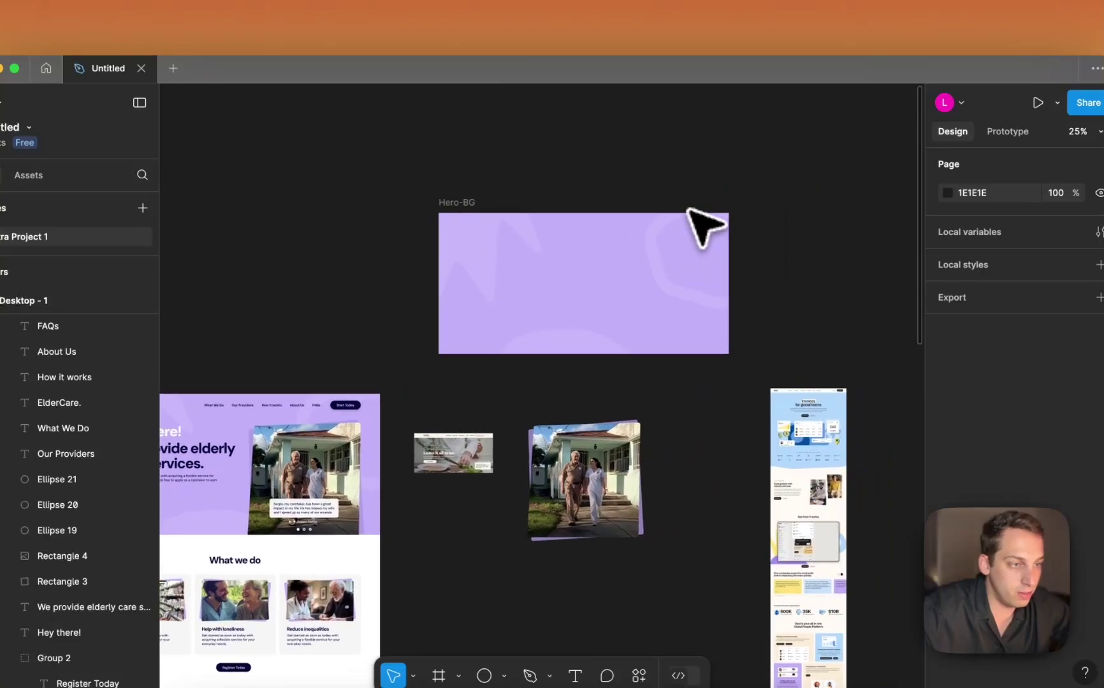
click(471, 255)
click(670, 275)
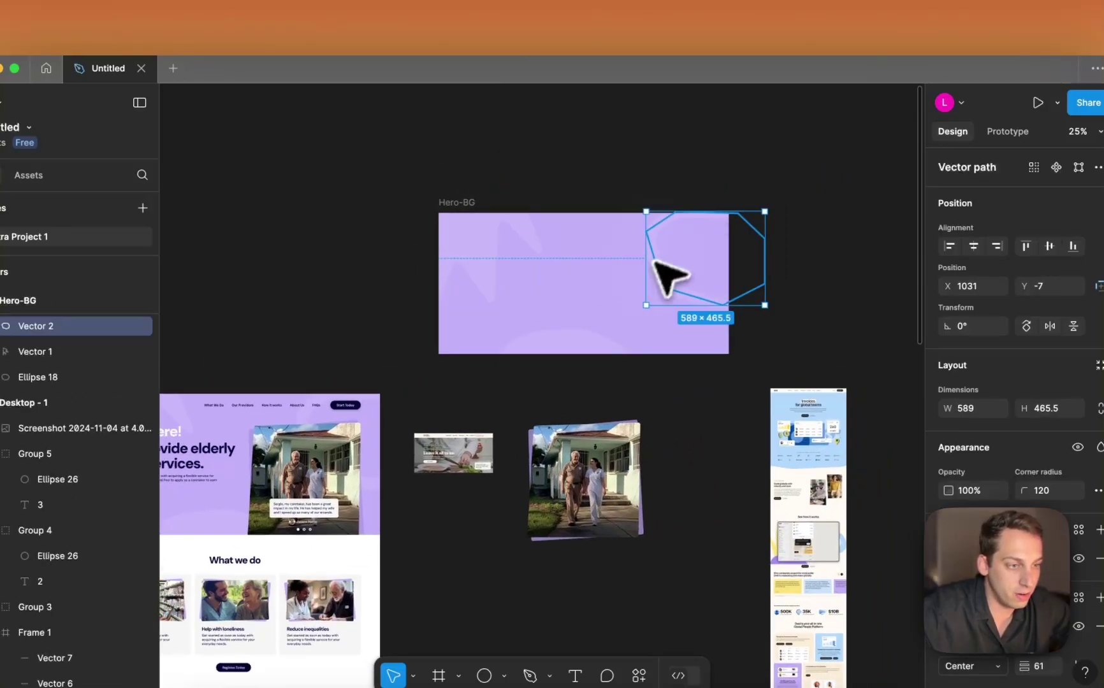
click(605, 331)
click(548, 265)
click(655, 247)
scroll(529, 246, up, 5)
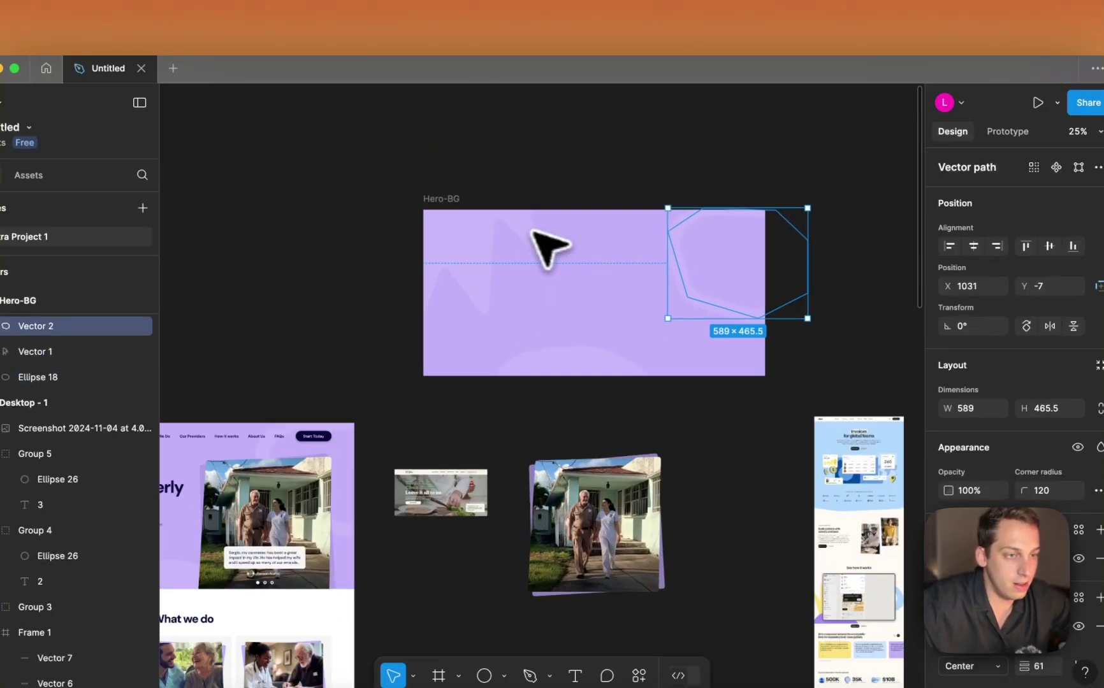
click(333, 174)
scroll(988, 478, down, 5)
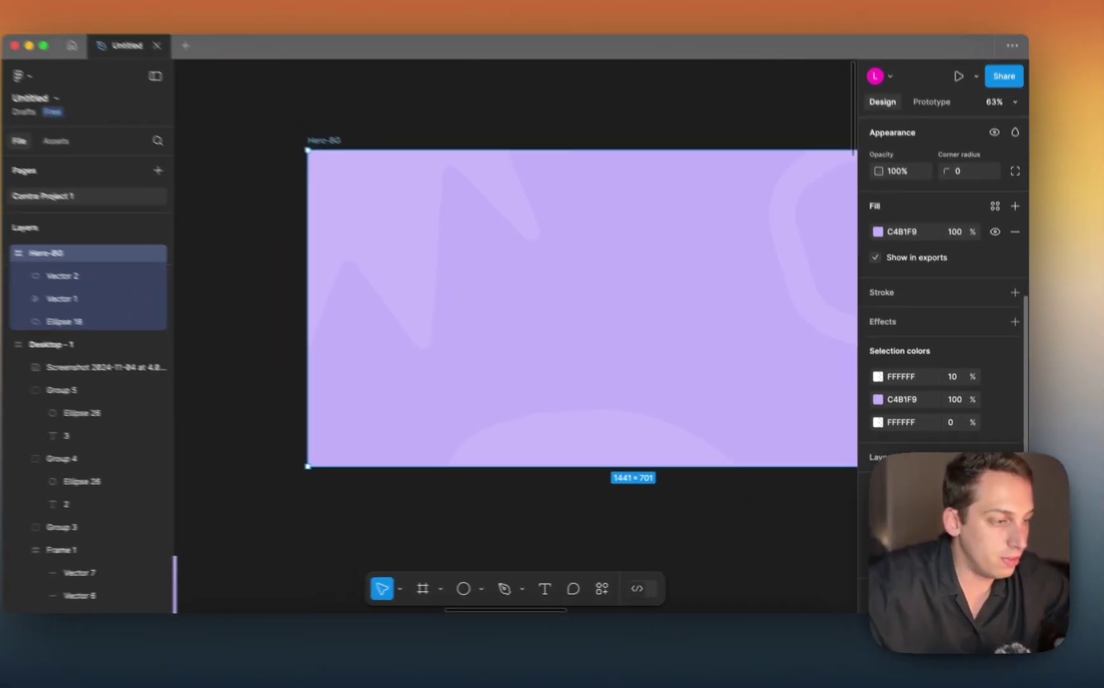
scroll(727, 458, down, 5)
scroll(717, 447, down, 5)
scroll(727, 459, down, 3)
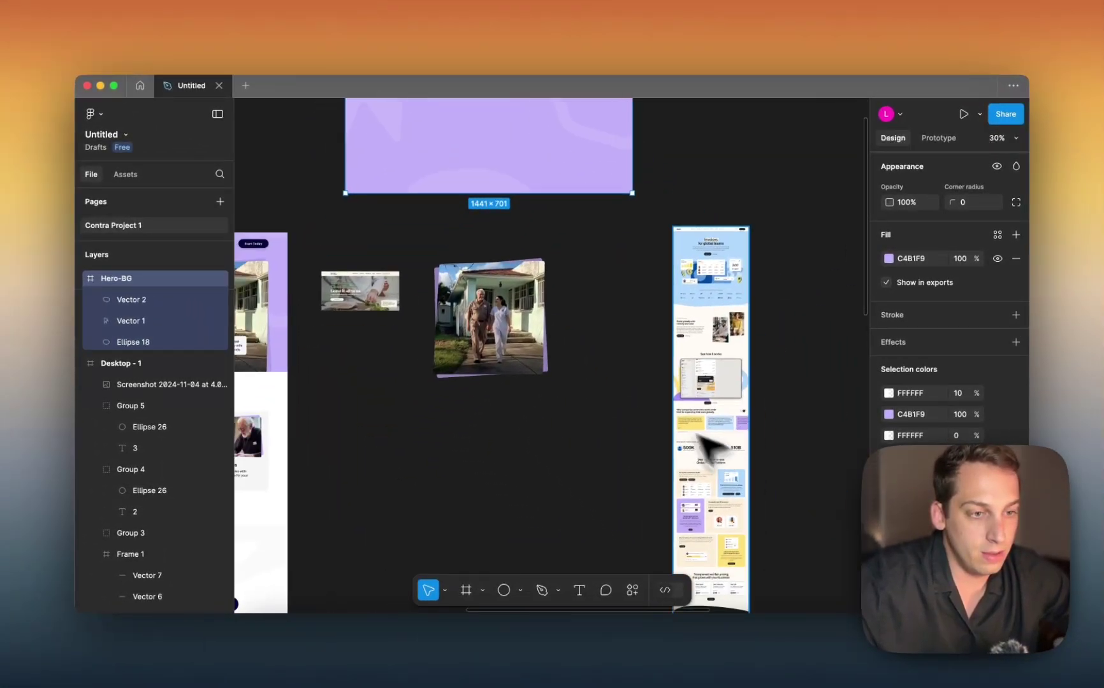
scroll(487, 243, up, 3)
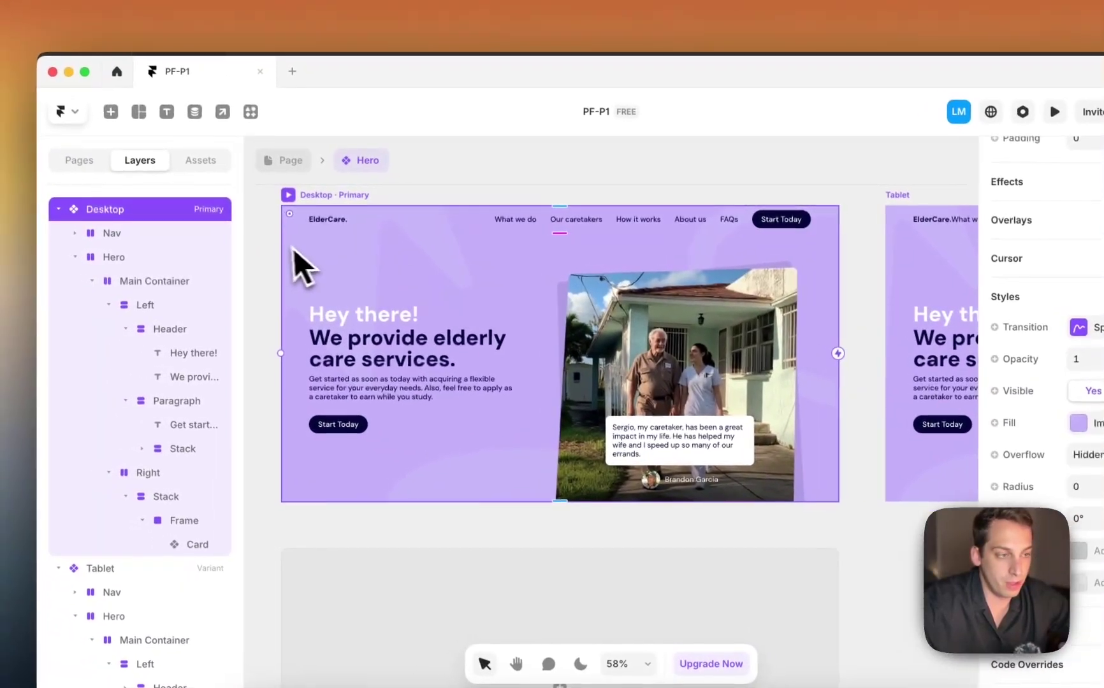
click(148, 213)
scroll(280, 252, down, 2)
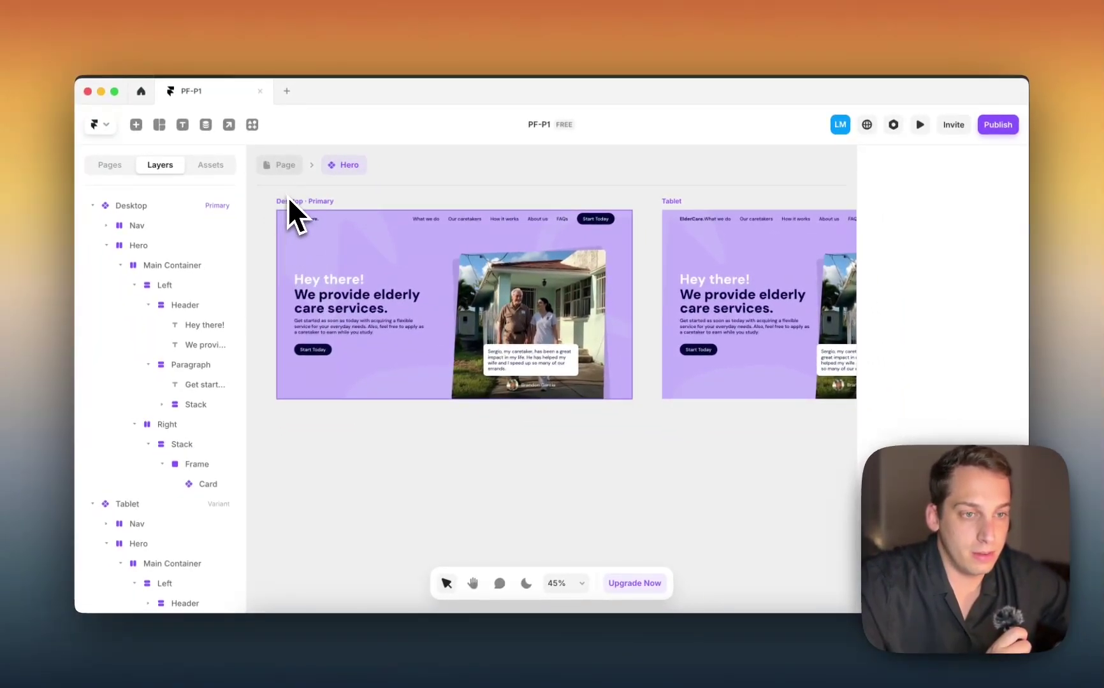
scroll(643, 276, right, 5)
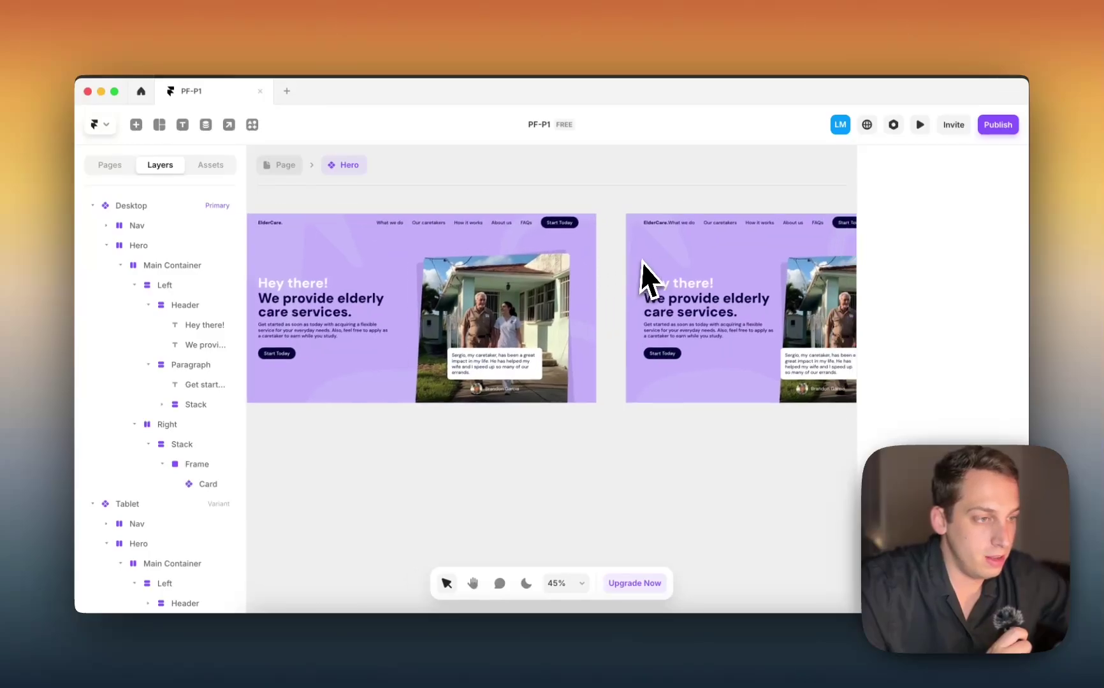
scroll(643, 263, down, 3)
scroll(643, 263, right, 5)
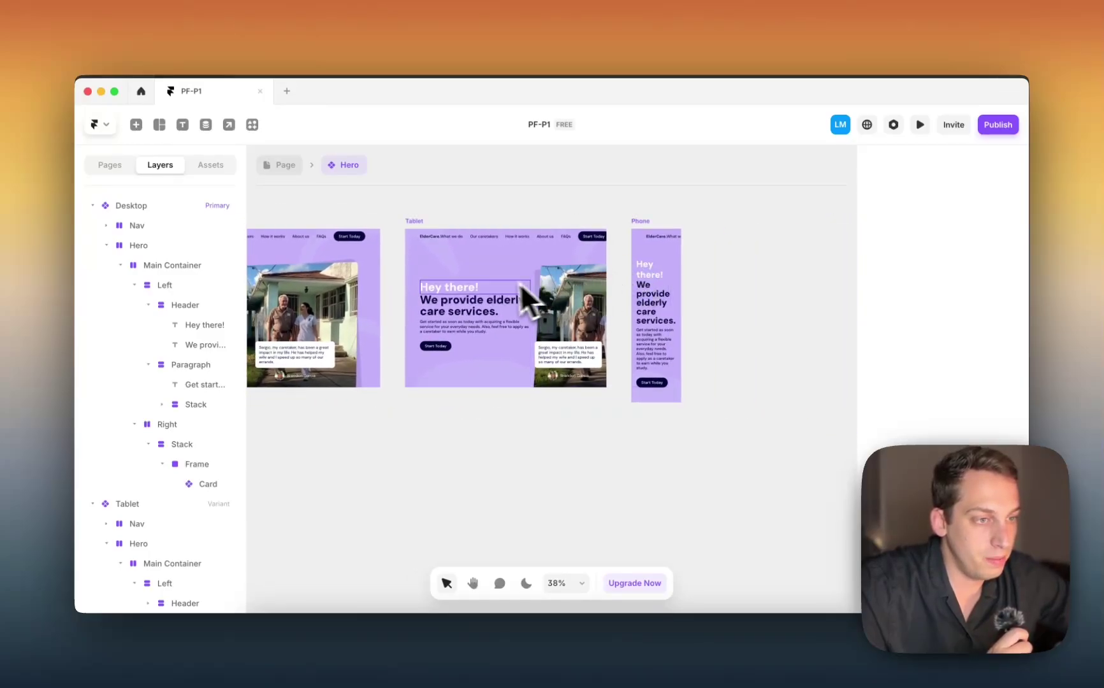
scroll(506, 285, up, 3)
scroll(492, 323, left, 4)
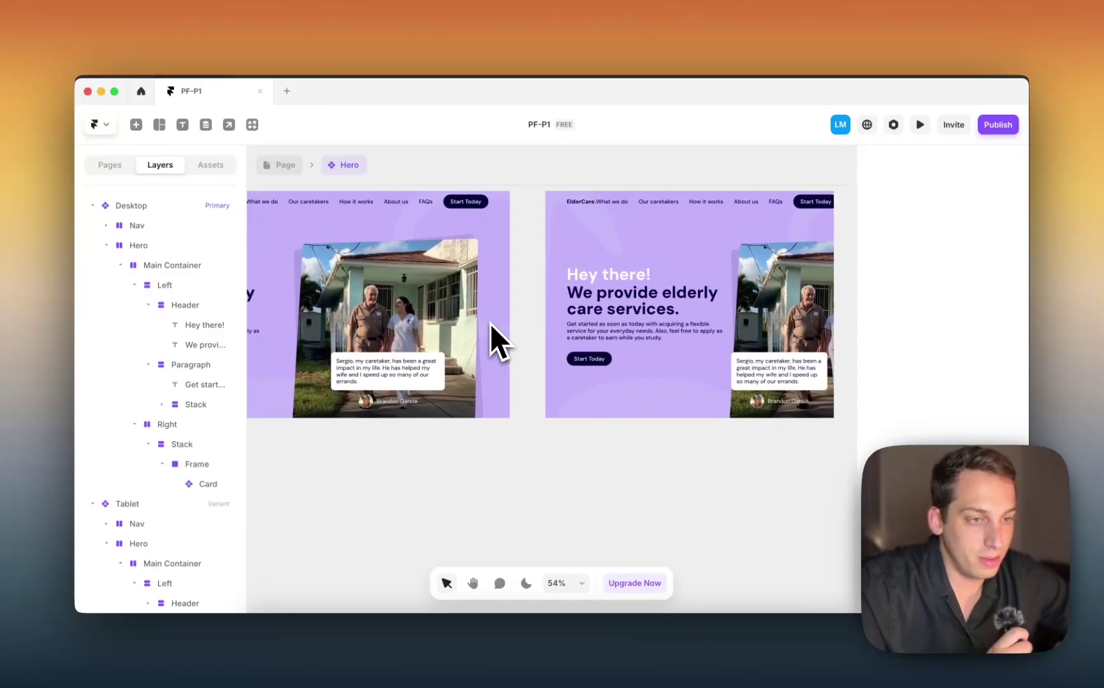
scroll(490, 323, right, 3)
scroll(490, 323, left, 8)
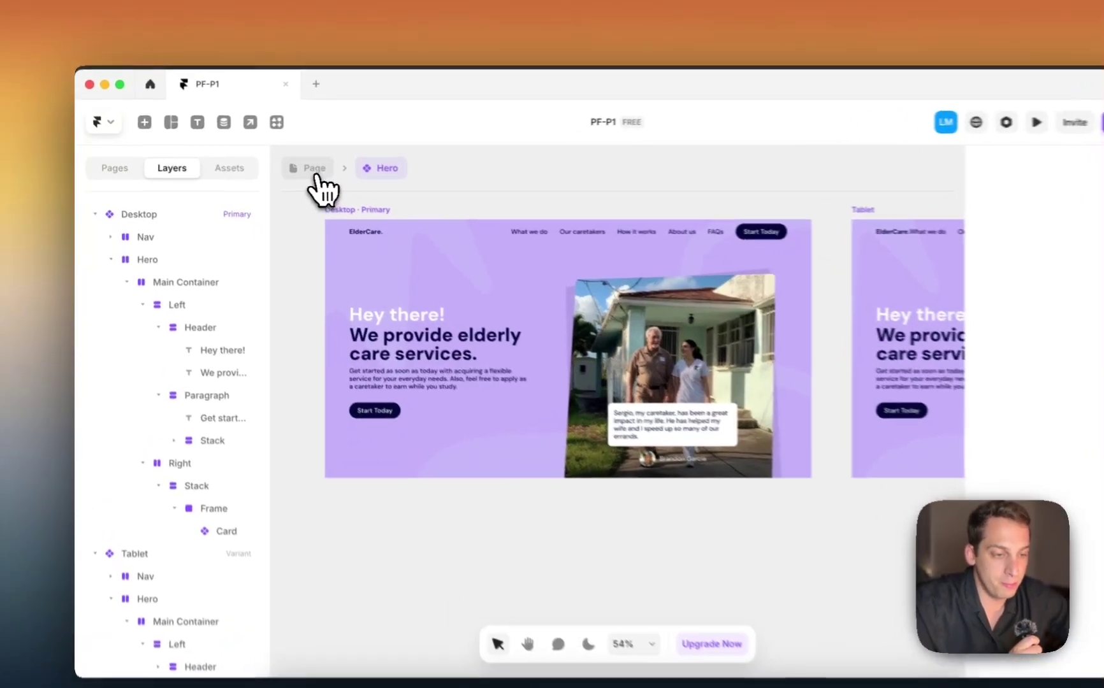
Re-enter the Hero component and collapse Main Container and the Desktop Hero layers.
click(286, 167)
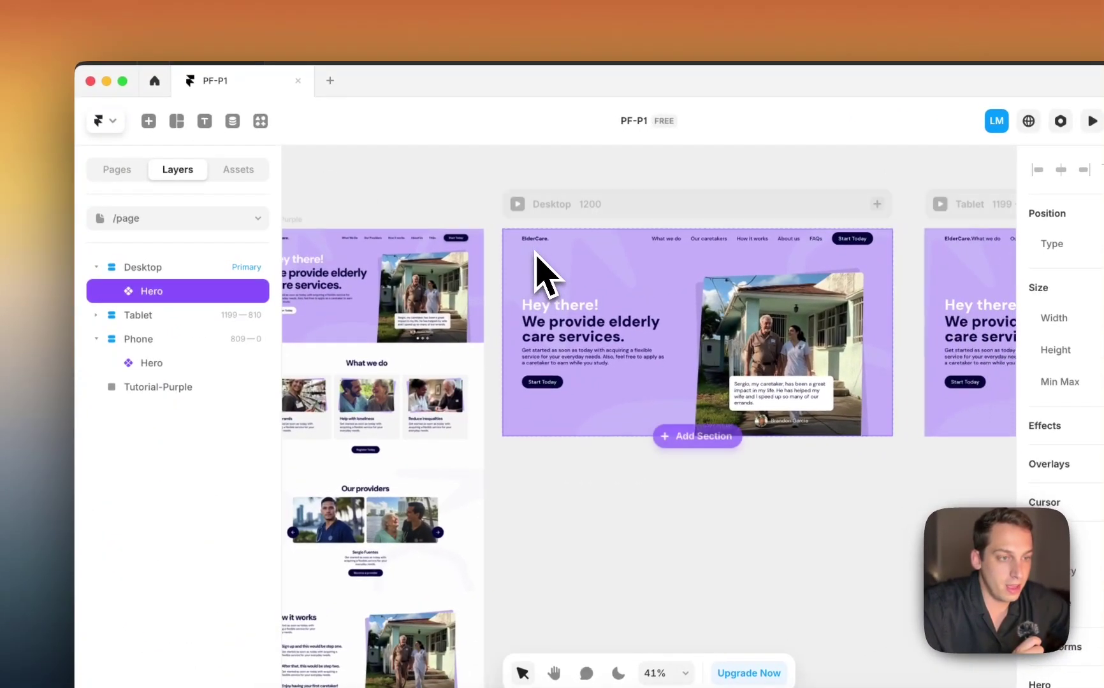
scroll(561, 239, up, 5)
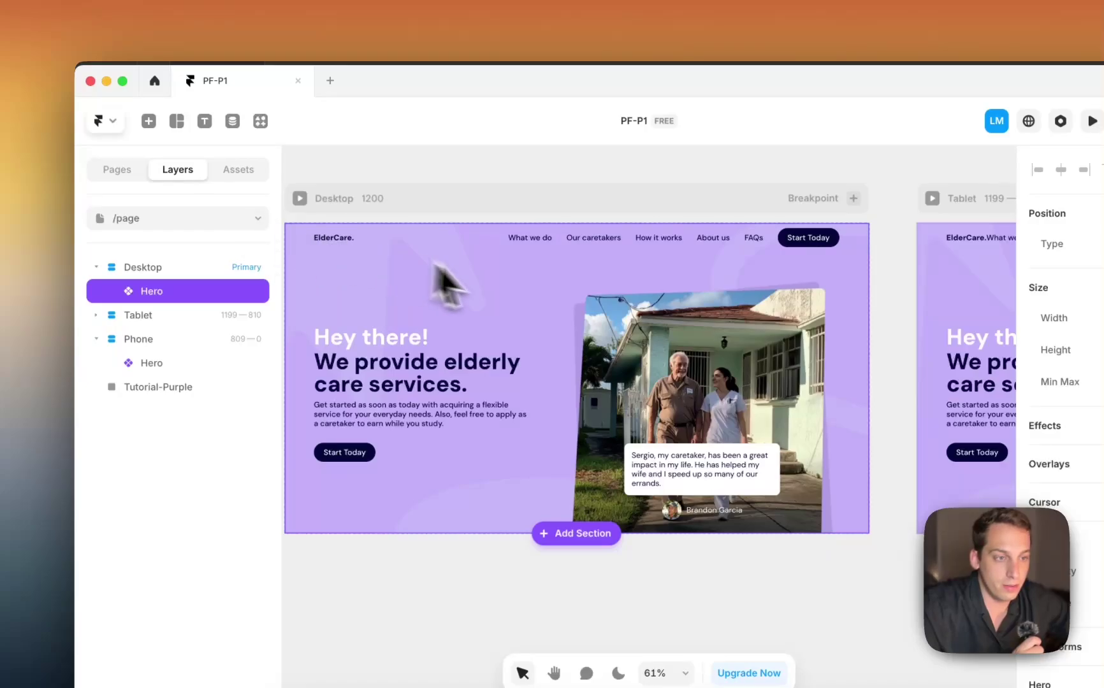
double_click(458, 285)
click(478, 373)
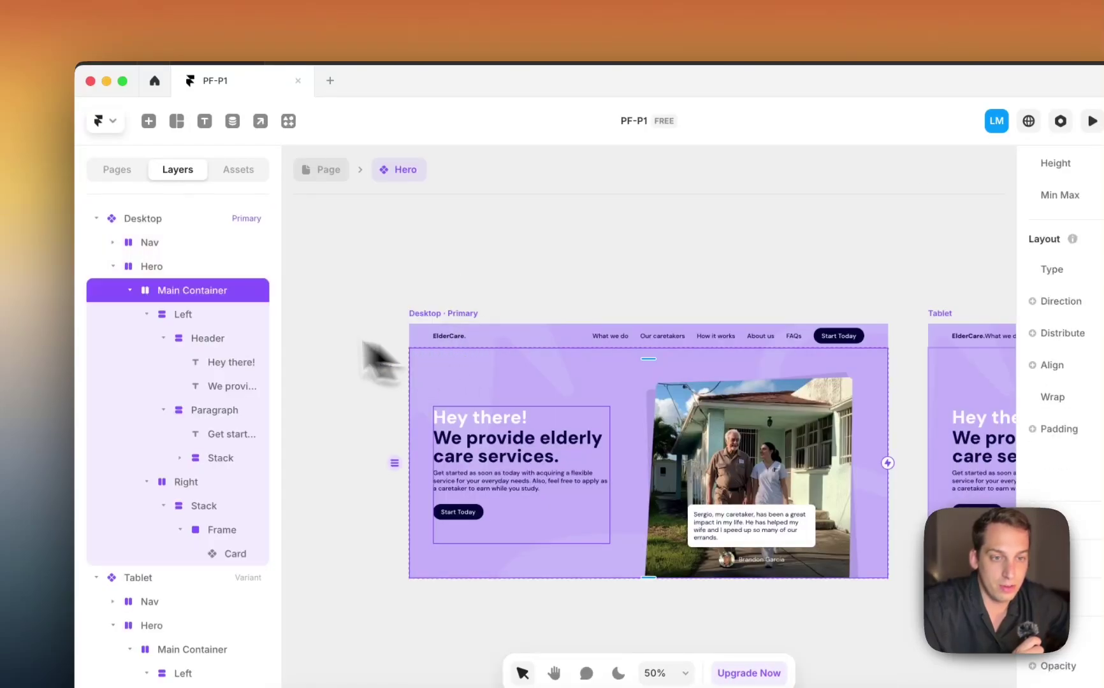
click(130, 290)
click(112, 265)
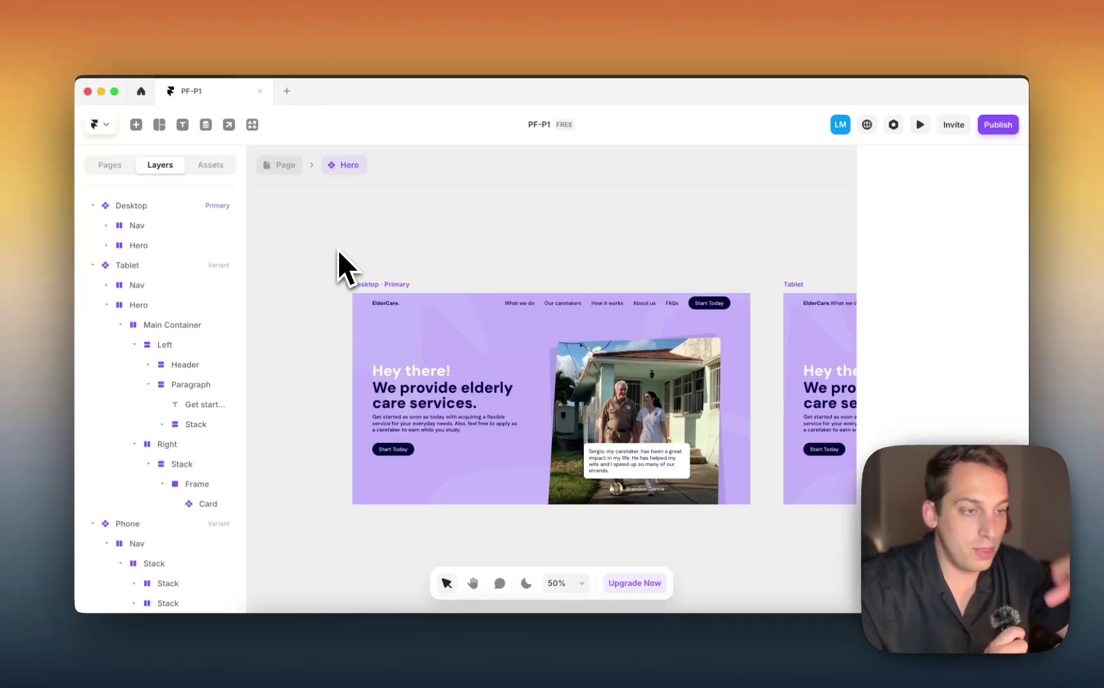
click(449, 314)
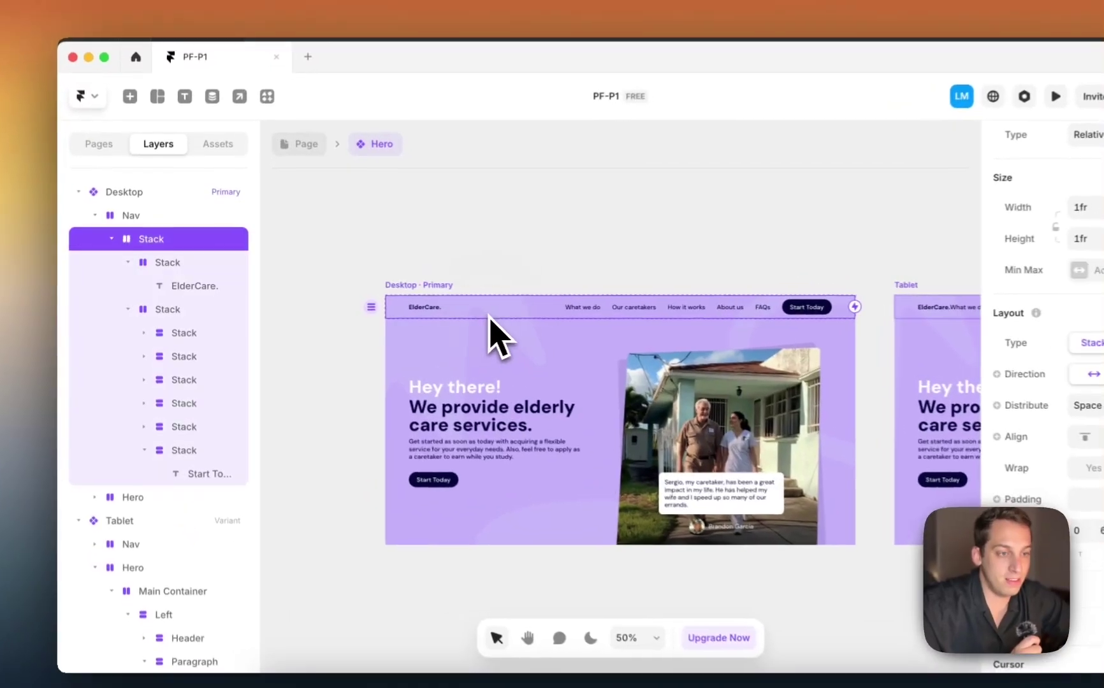
click(433, 345)
click(309, 287)
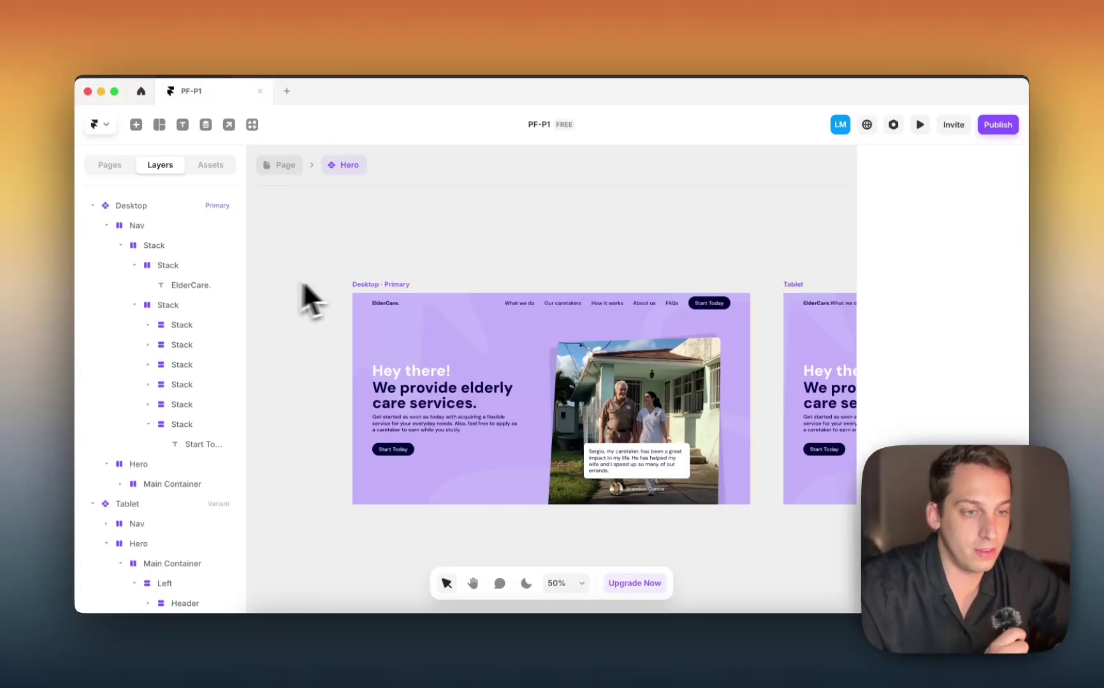
click(398, 301)
click(415, 306)
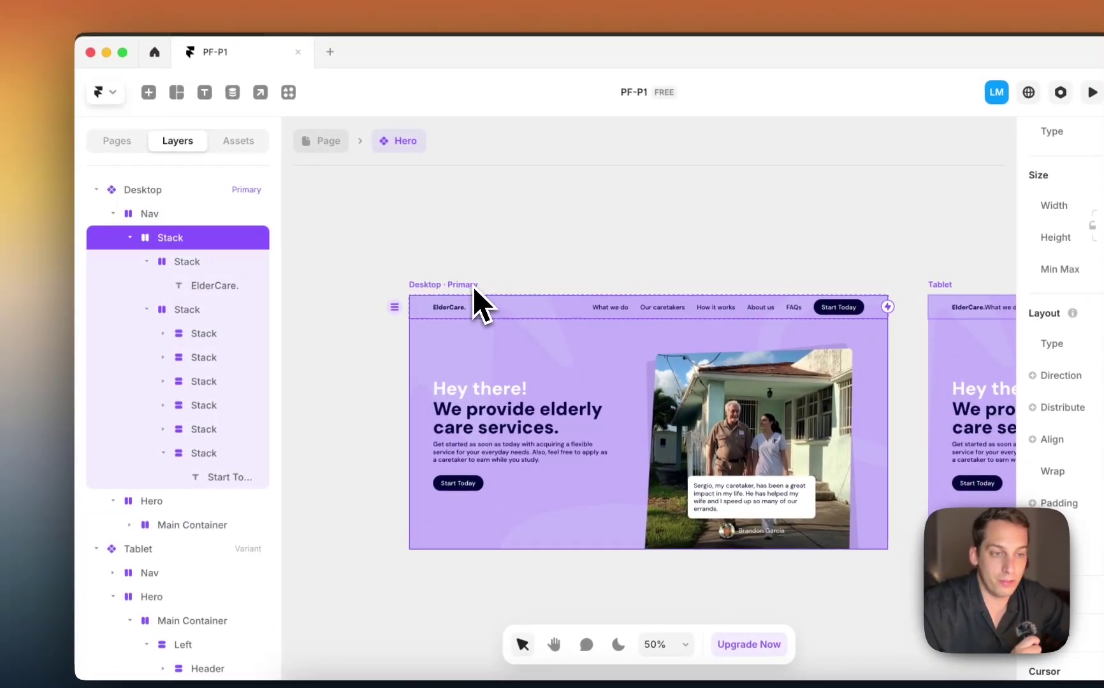
click(471, 286)
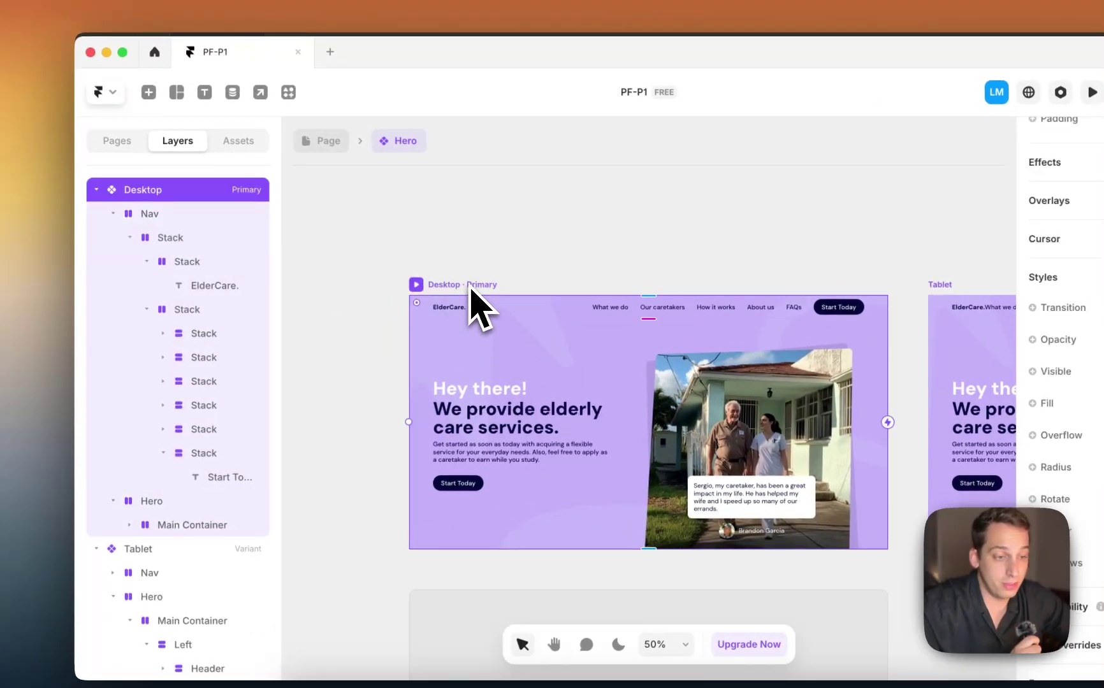
click(501, 319)
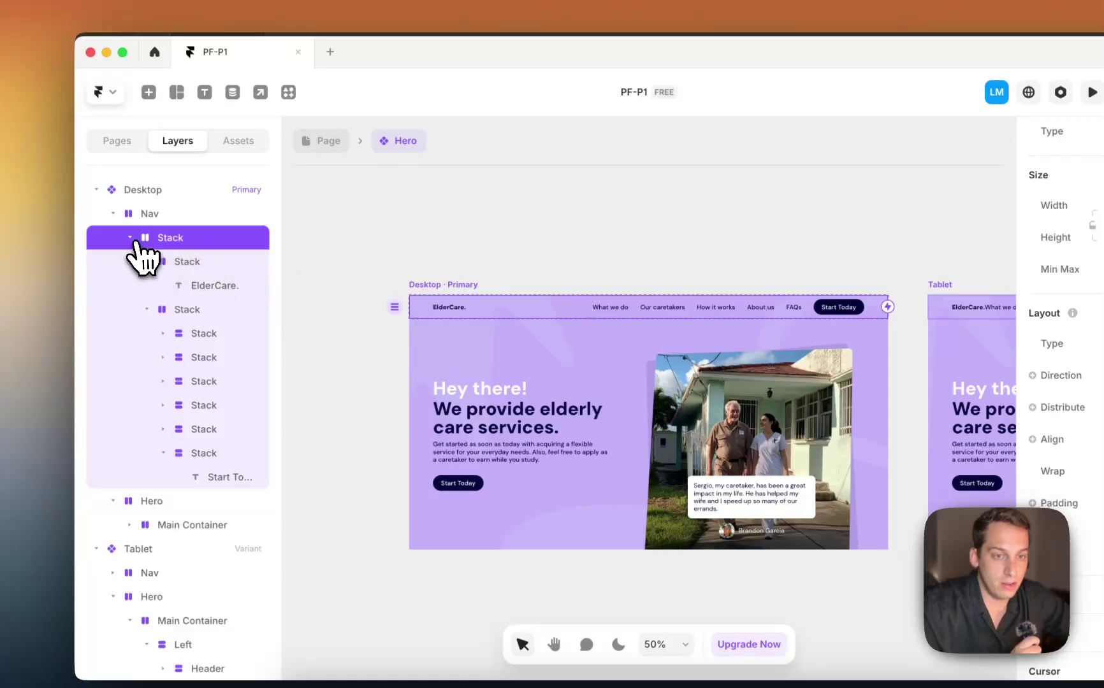
click(130, 238)
click(151, 245)
click(148, 262)
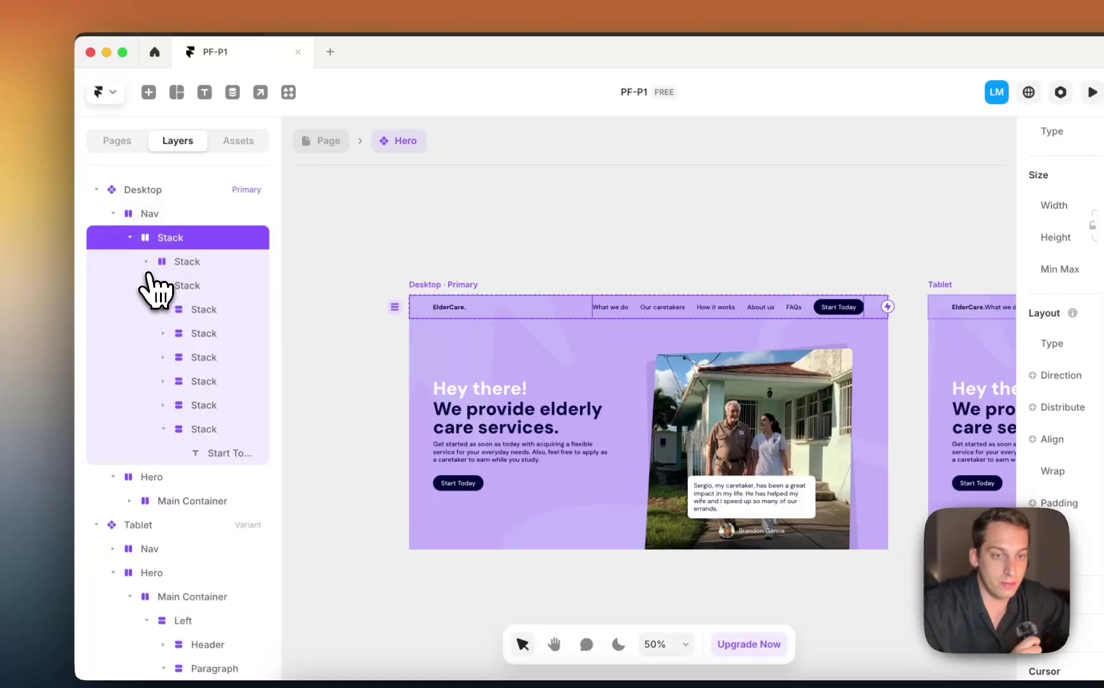
click(201, 284)
click(197, 262)
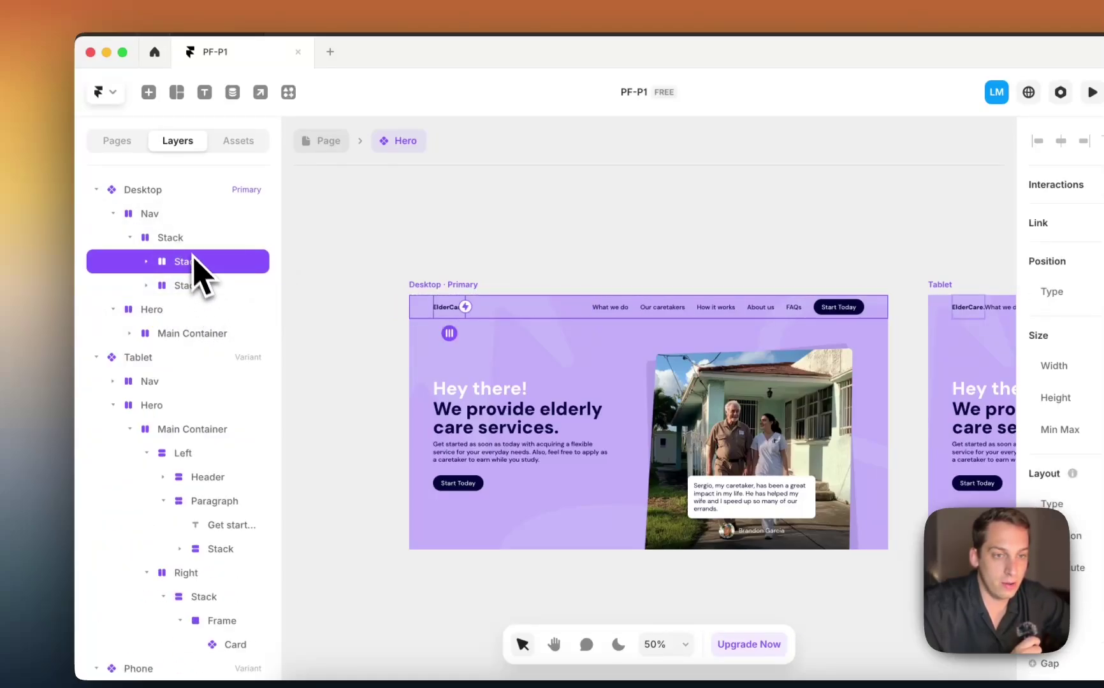
click(183, 239)
click(153, 218)
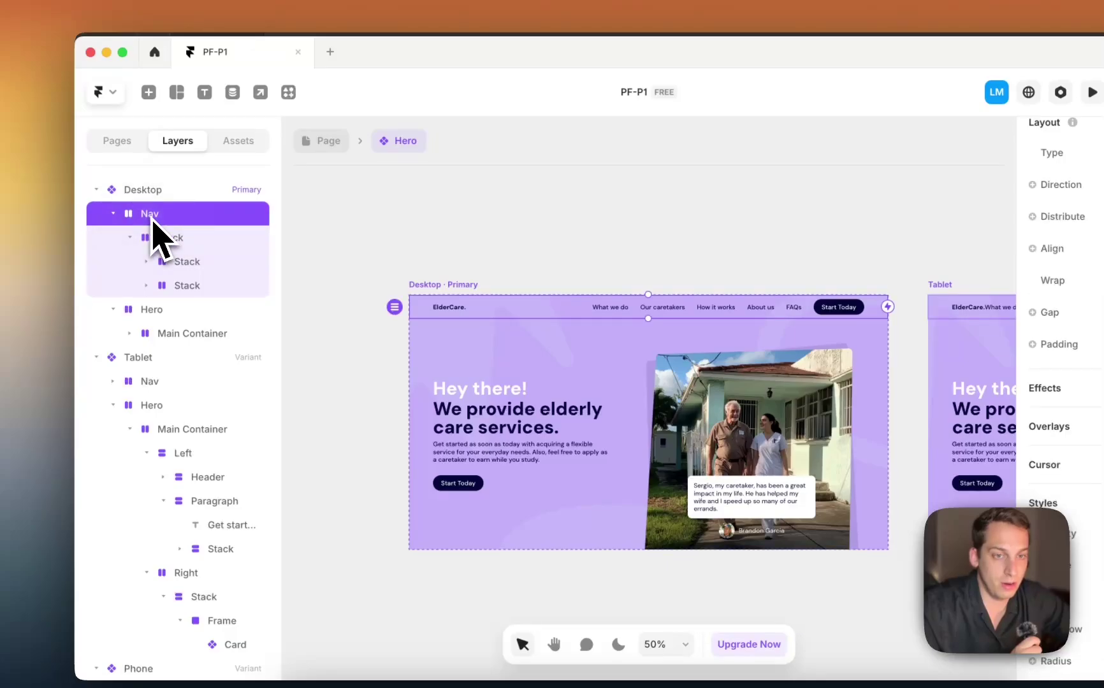
click(113, 214)
click(113, 237)
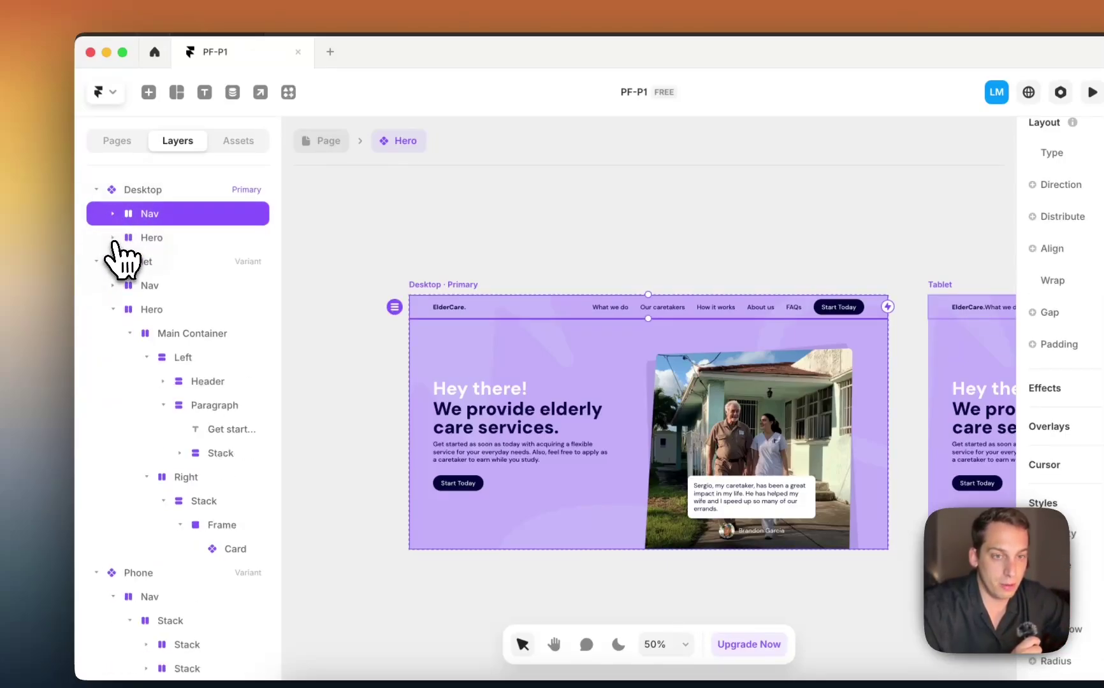
click(290, 237)
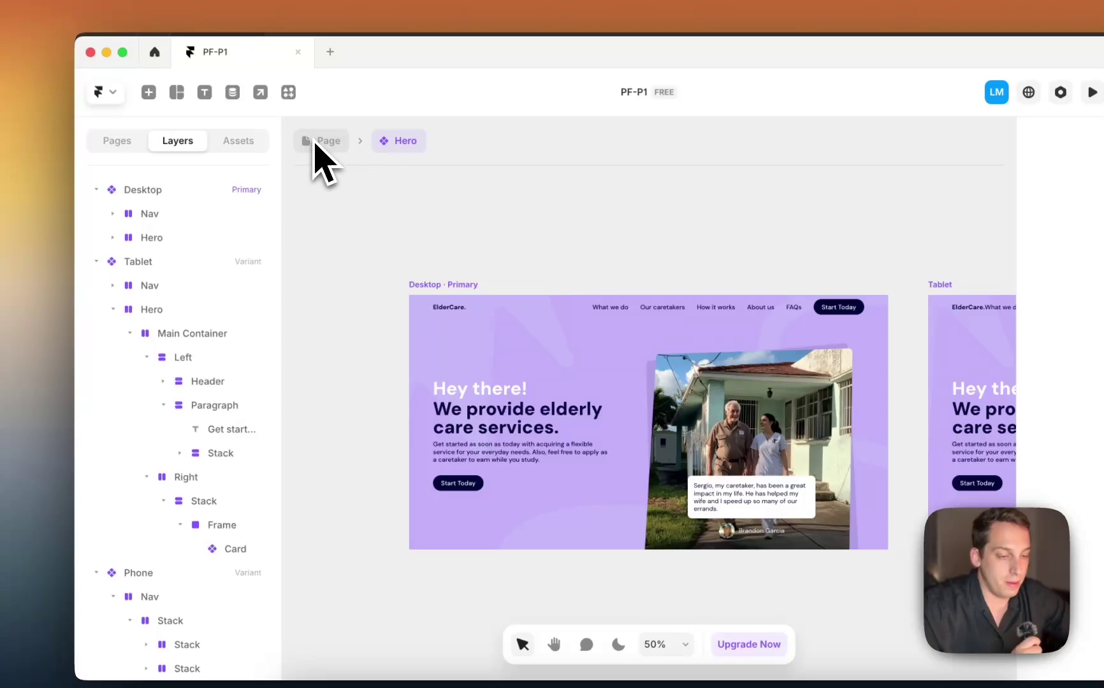